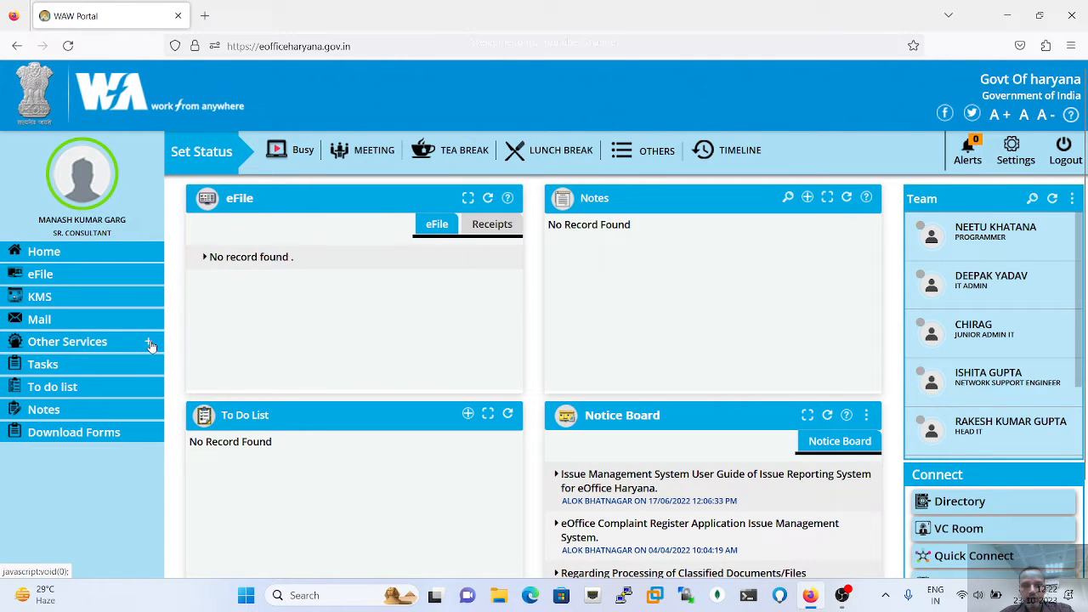
- Open PIMS from the Other Services section of the WAW Portal sidebar
{"action": "left_click", "coordinate": [150, 343]}
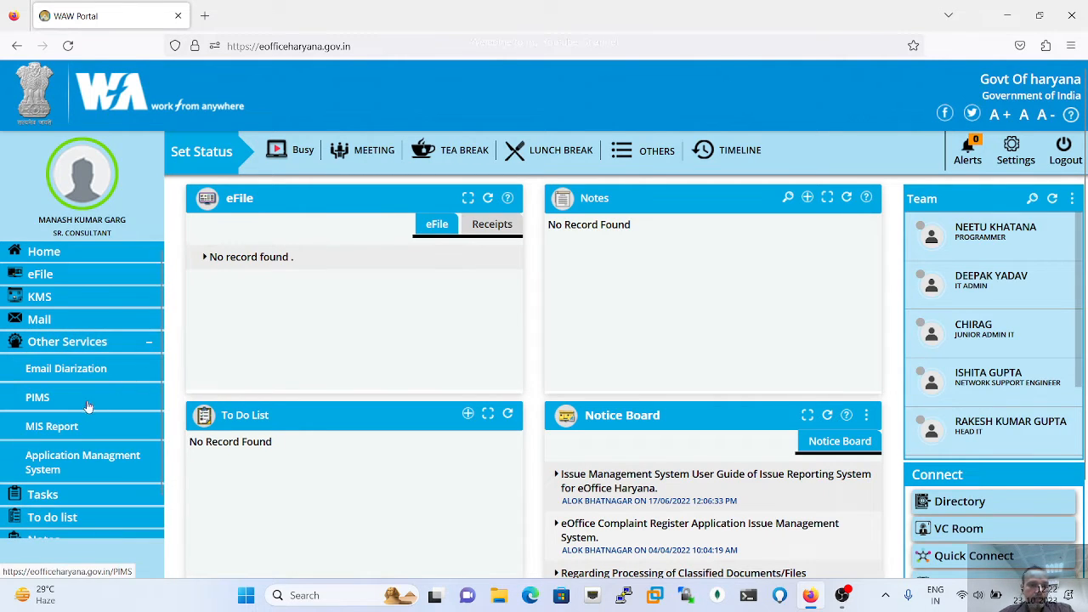
{"action": "left_click", "coordinate": [40, 398]}
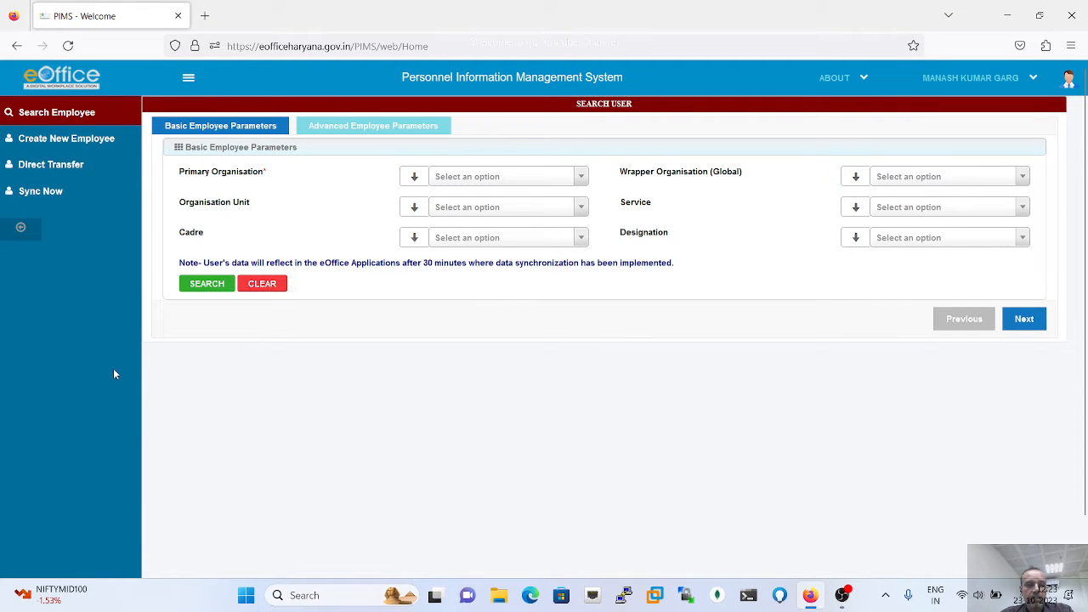
- Create a new employee under GOVT. OF HARYANA, FMDA, unit O/o Chief Account Officer (FMDA)
{"action": "left_click", "coordinate": [75, 141]}
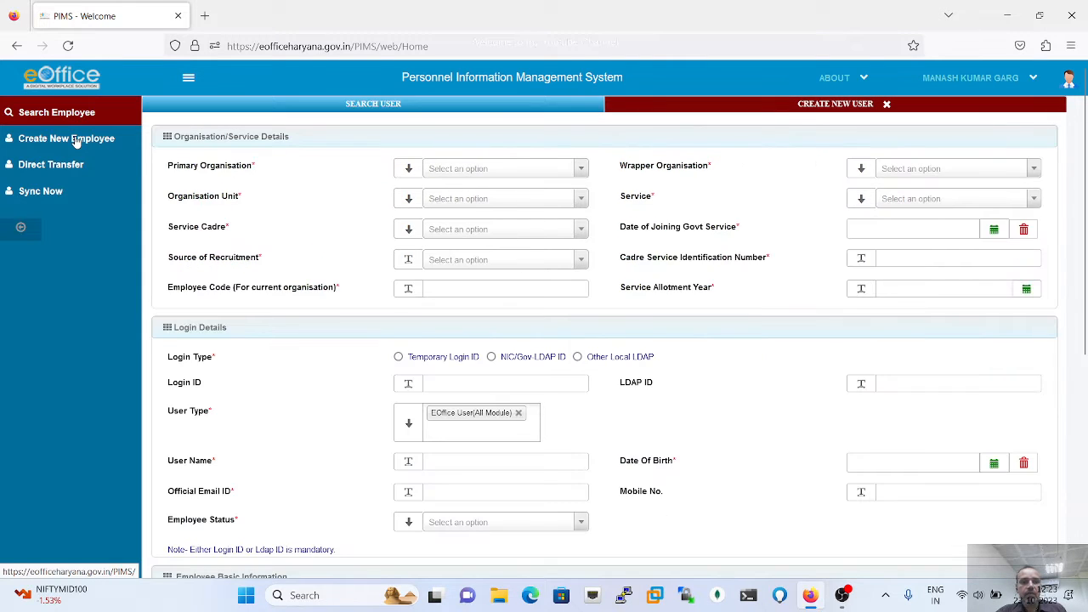
{"action": "left_click", "coordinate": [522, 172]}
{"action": "left_click", "coordinate": [497, 218]}
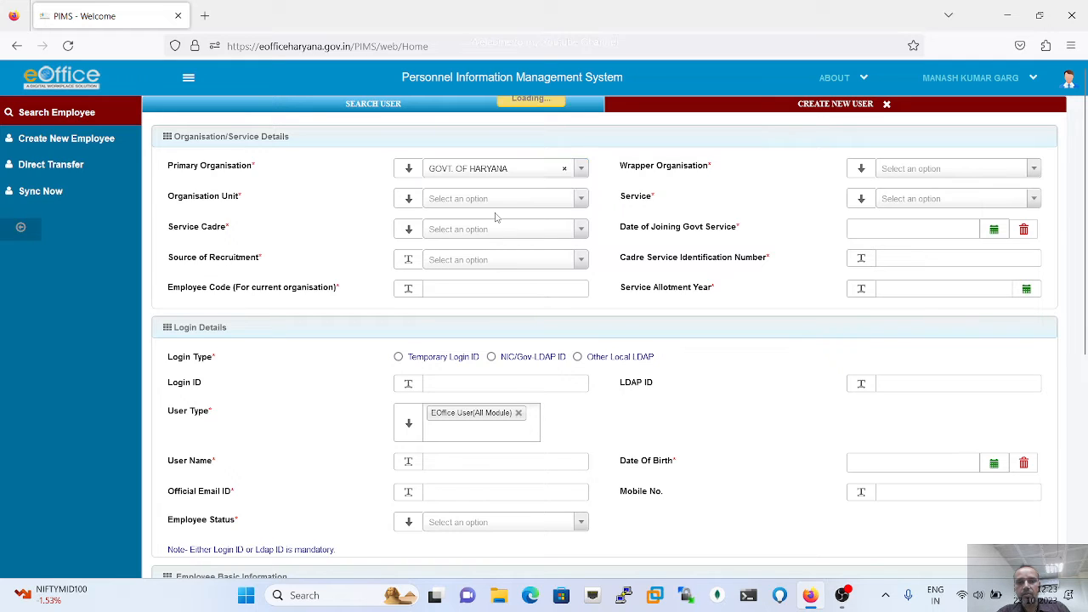
{"action": "left_click", "coordinate": [940, 172]}
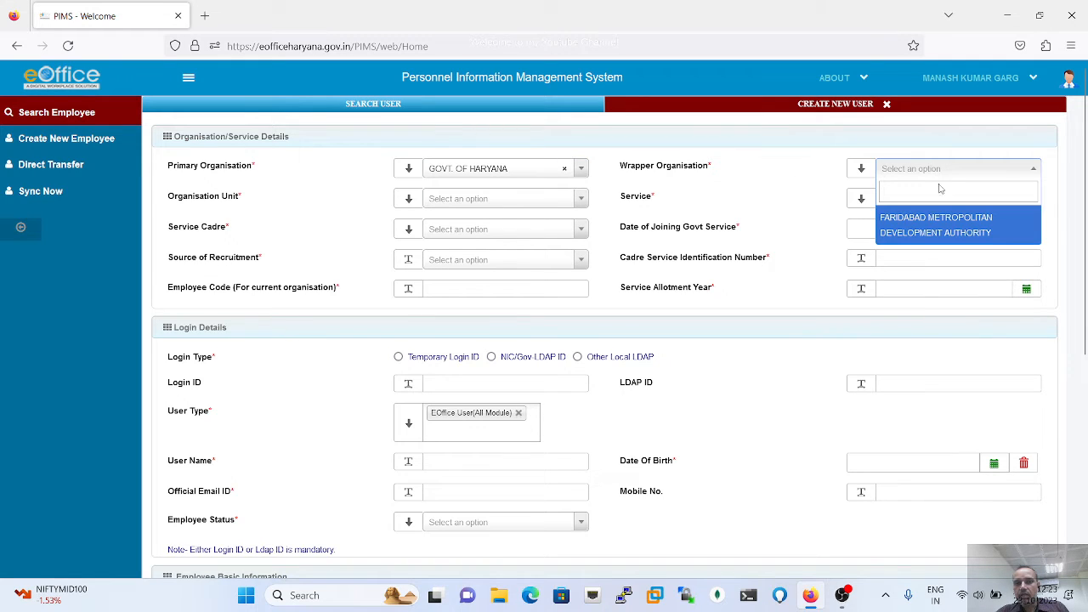
{"action": "left_click", "coordinate": [938, 228]}
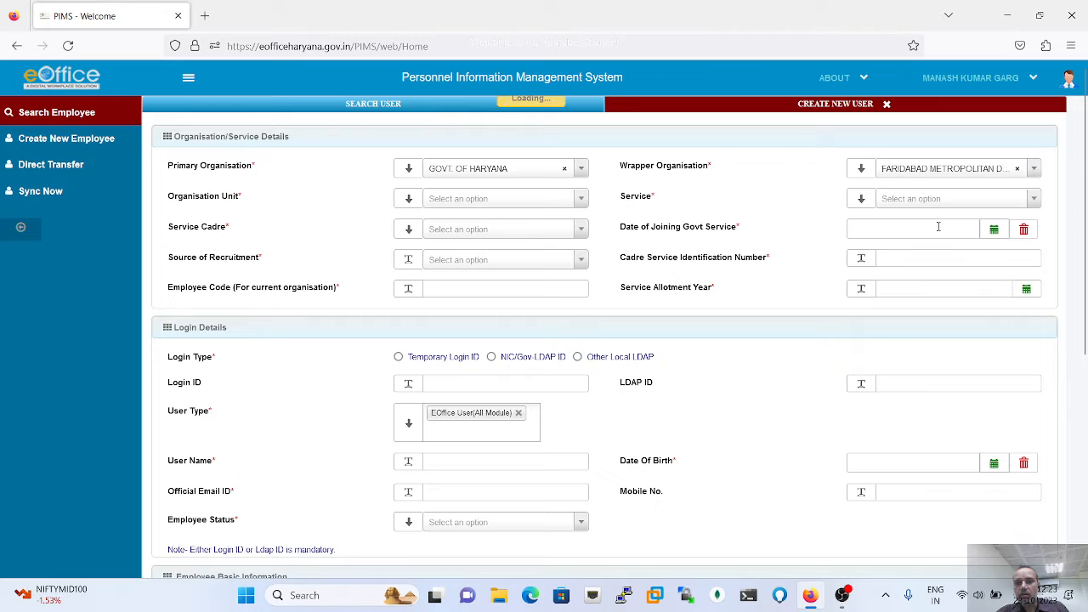
{"action": "left_click", "coordinate": [513, 200]}
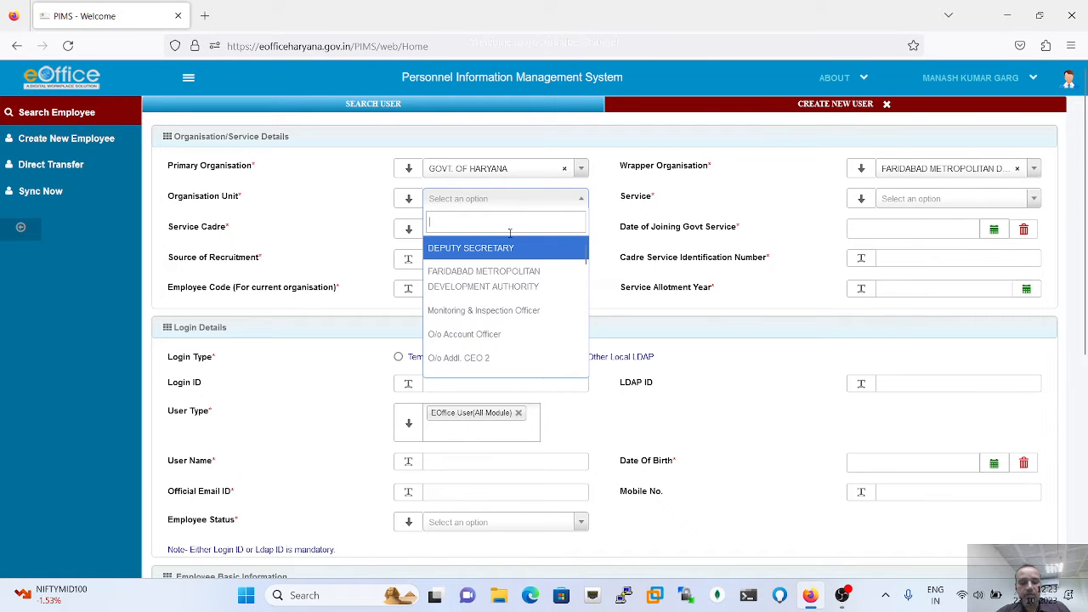
{"action": "type", "text": "O/"}
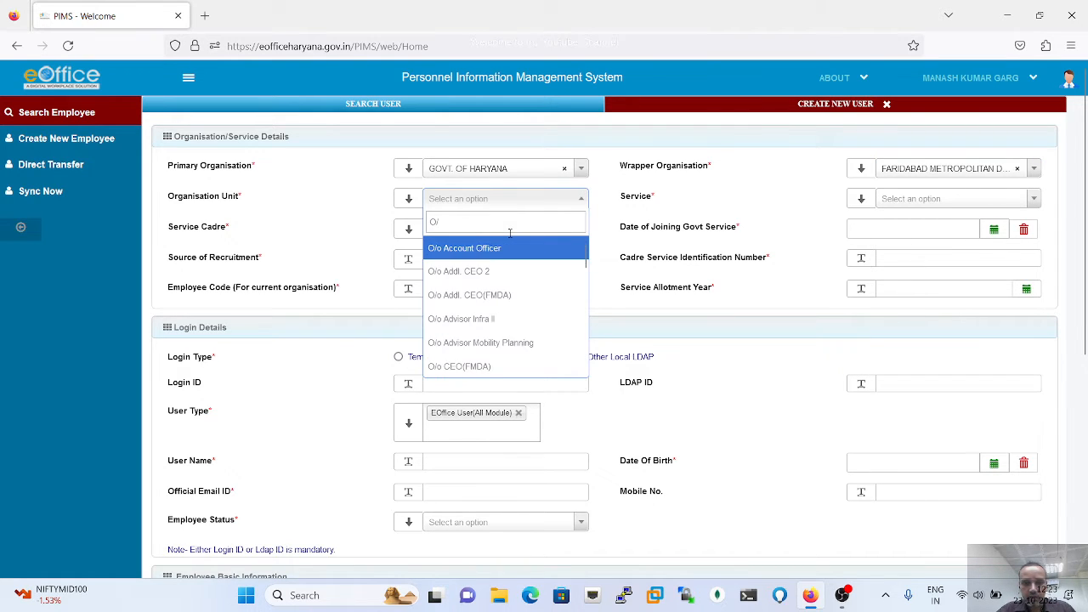
{"action": "type", "text": "o Ch"}
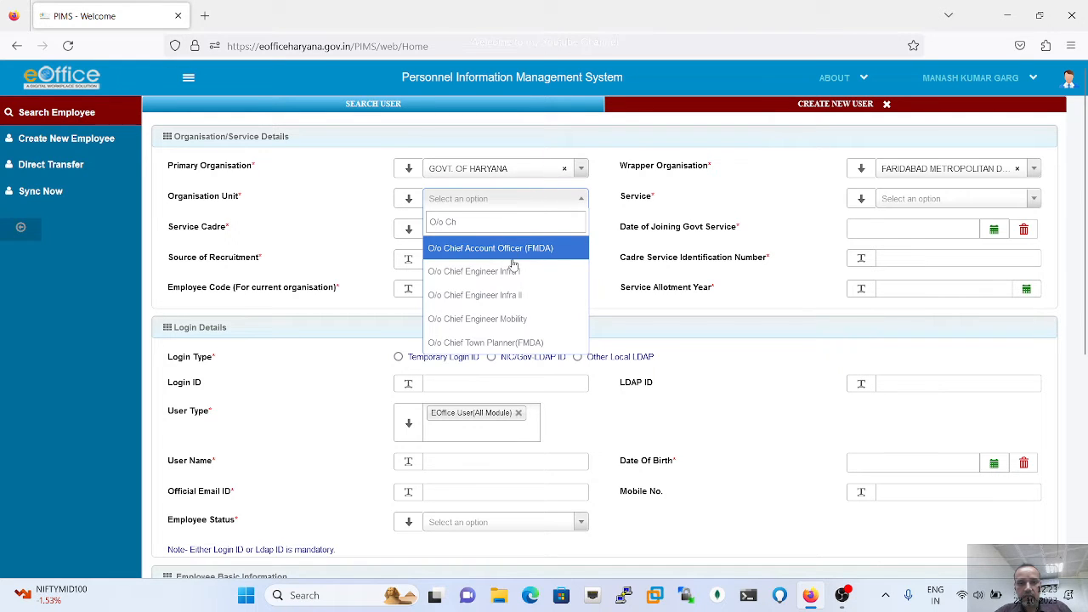
{"action": "left_click", "coordinate": [508, 255]}
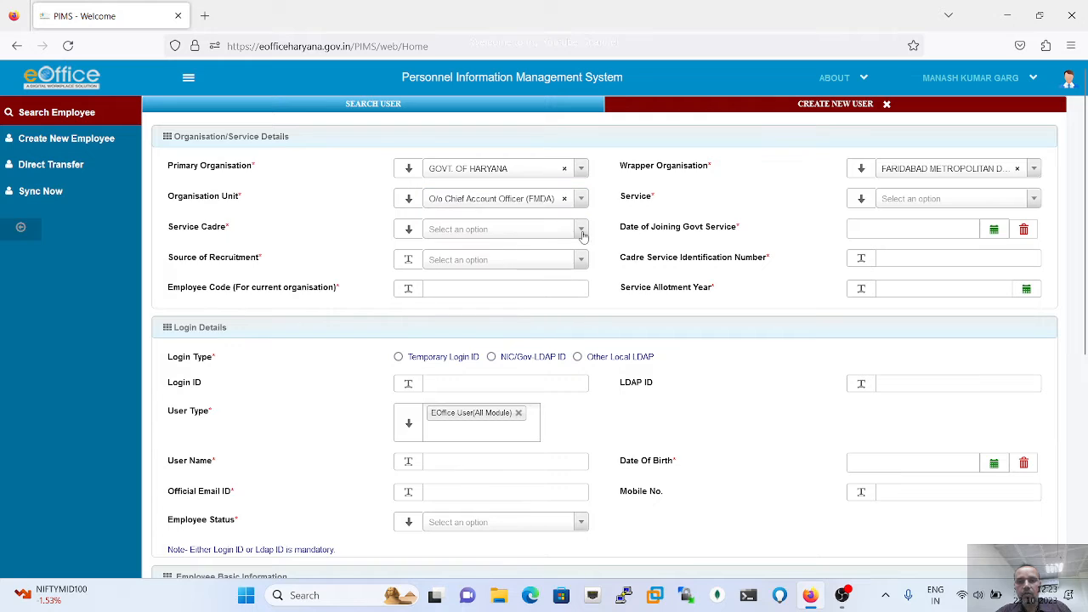
- Set the employee's Service to NO SERVICE and Service Cadre to OTHERS
{"action": "left_click", "coordinate": [915, 202]}
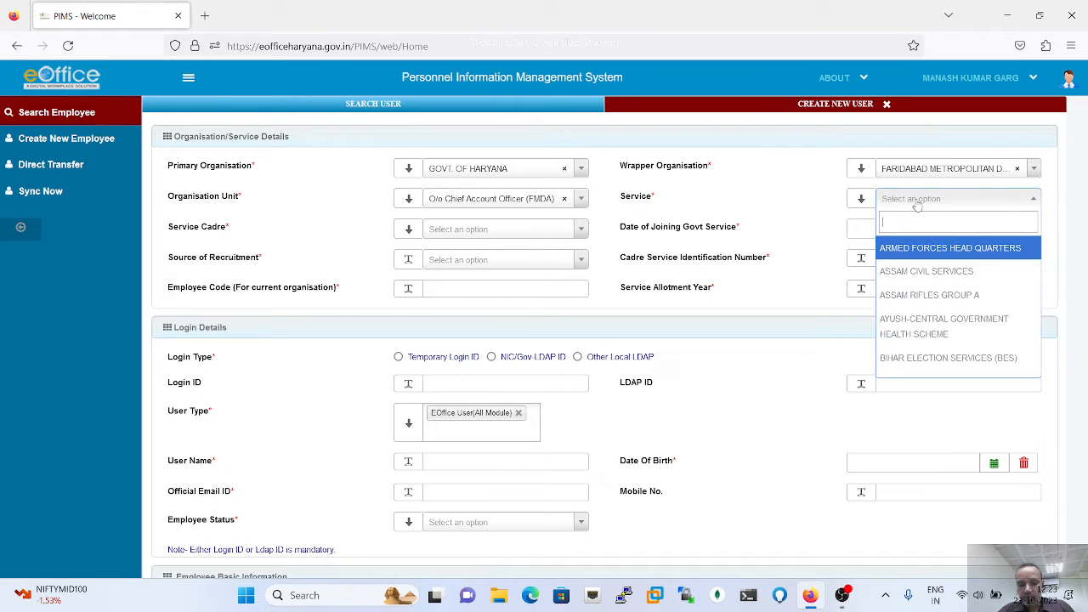
{"action": "type", "text": "No"}
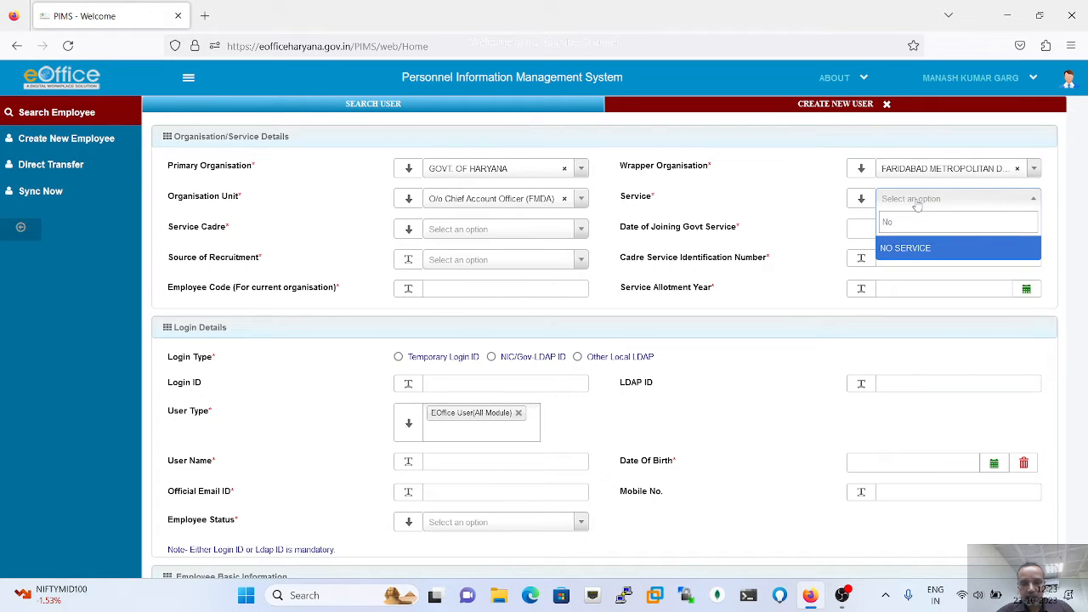
{"action": "left_click", "coordinate": [935, 248]}
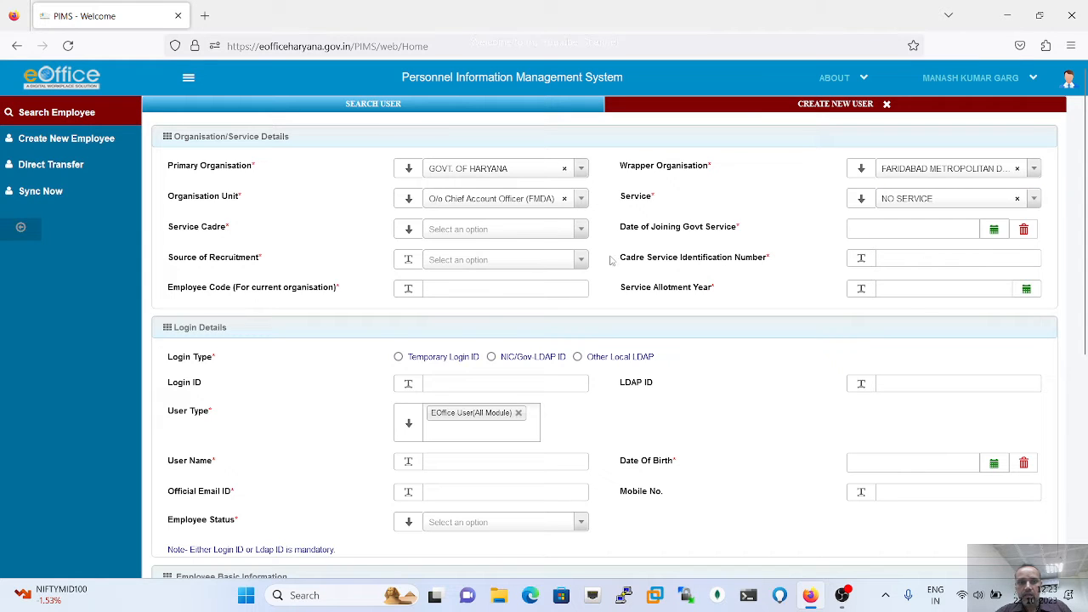
{"action": "left_click", "coordinate": [495, 230]}
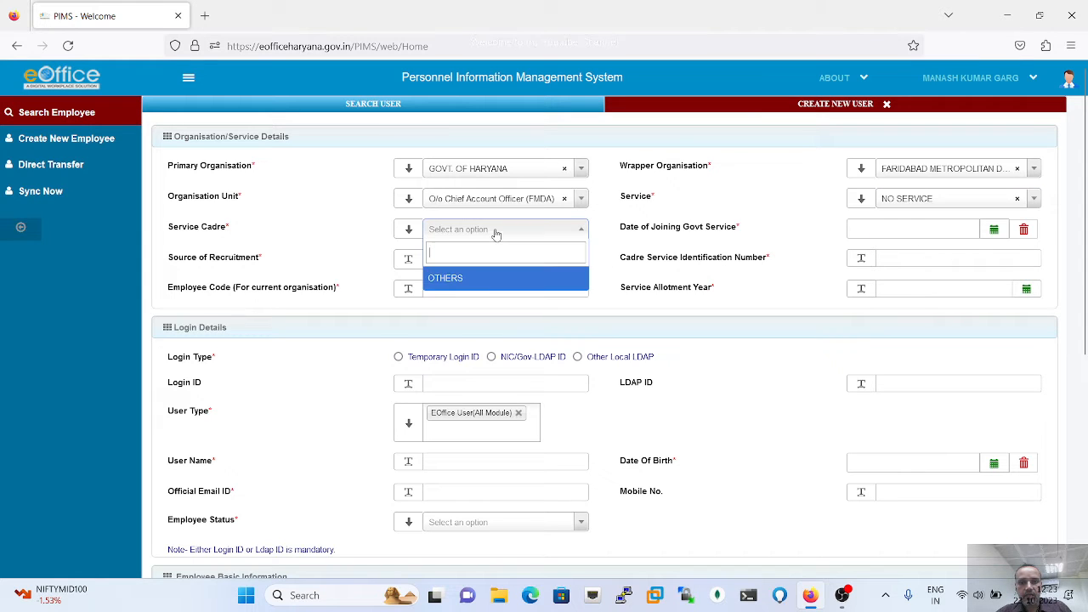
{"action": "left_click", "coordinate": [465, 284]}
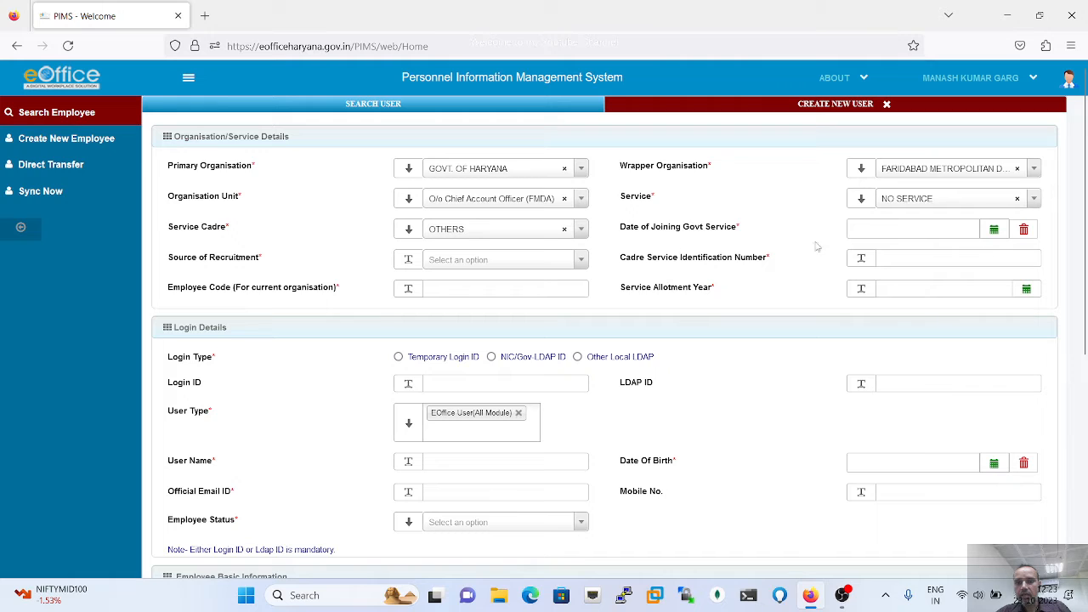
- Set the joining date to 02/10/2023 and source of recruitment to INDUCTED
{"action": "left_click", "coordinate": [994, 230]}
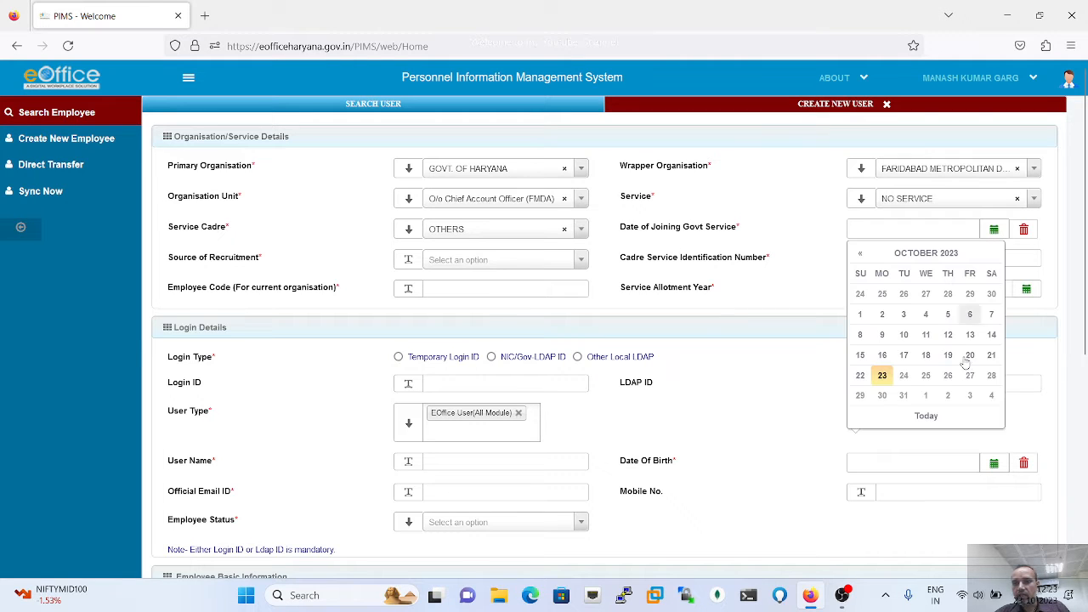
{"action": "left_click", "coordinate": [882, 315]}
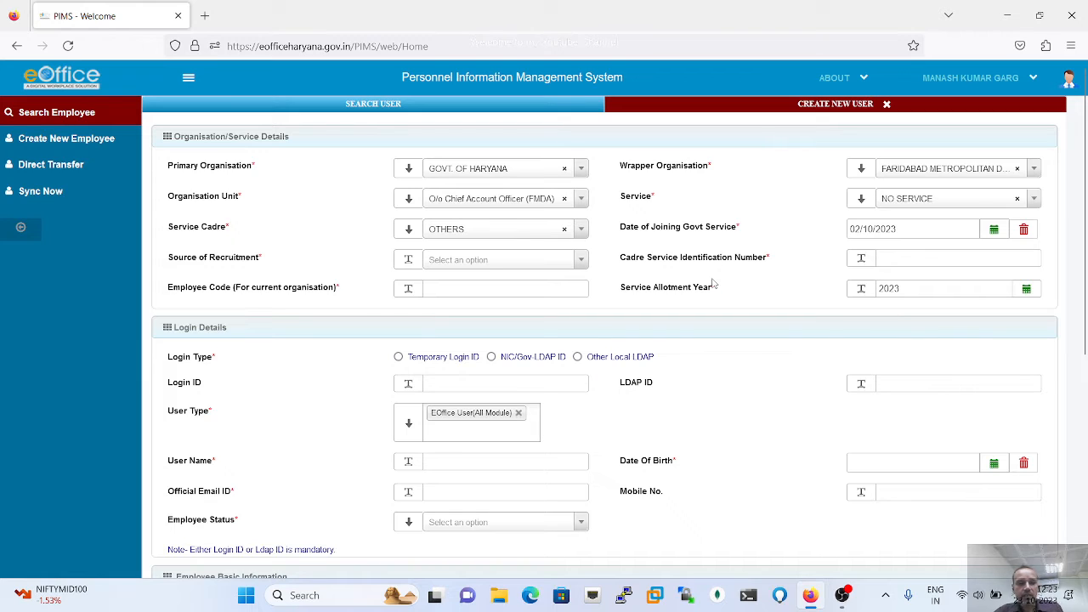
{"action": "left_click", "coordinate": [501, 263]}
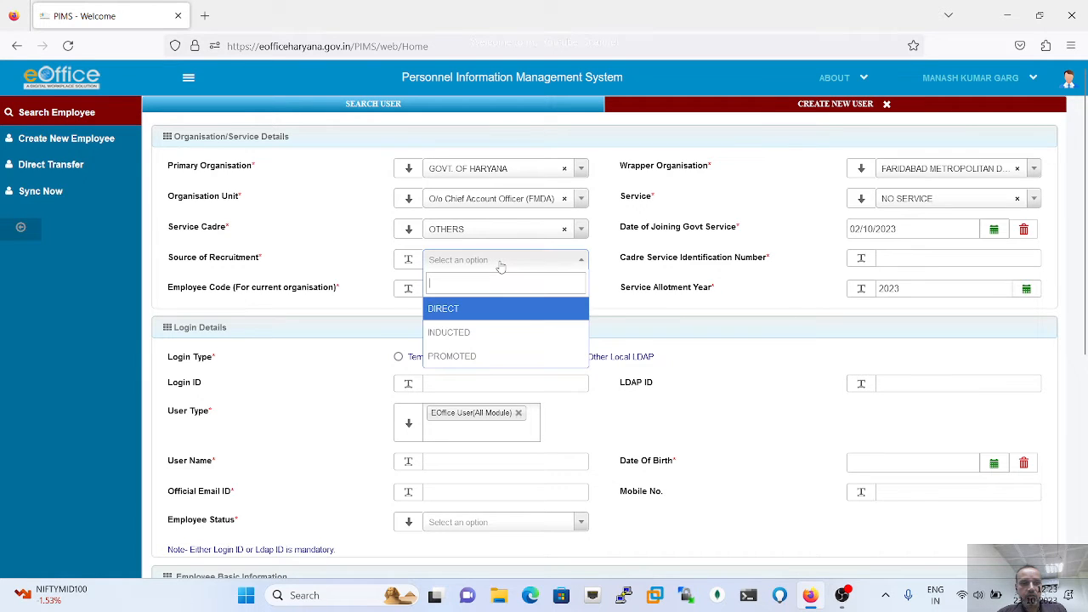
{"action": "left_click", "coordinate": [467, 336]}
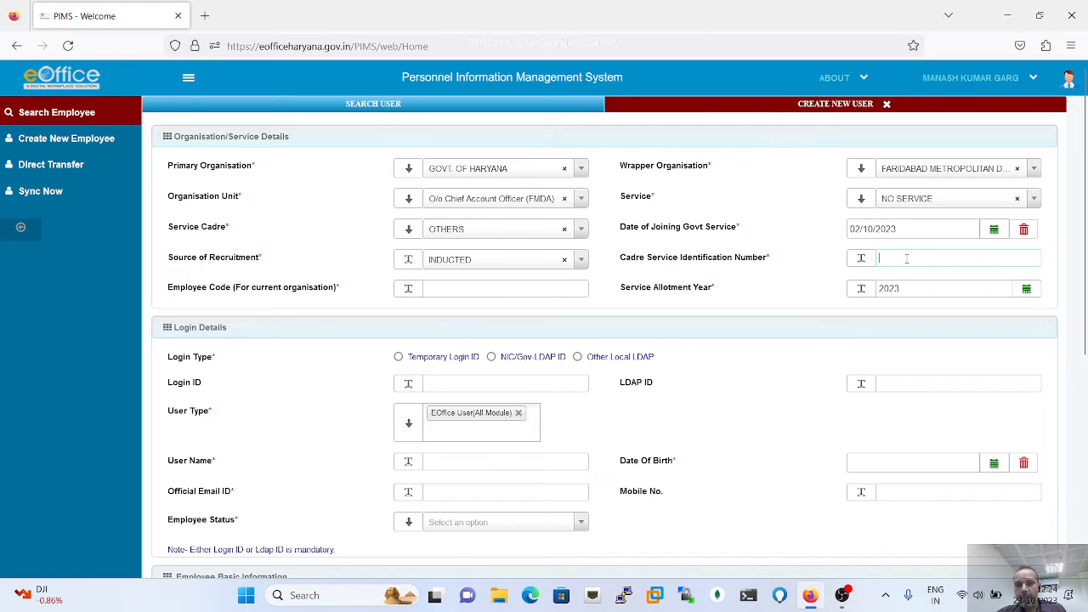
{"action": "left_click", "coordinate": [524, 260]}
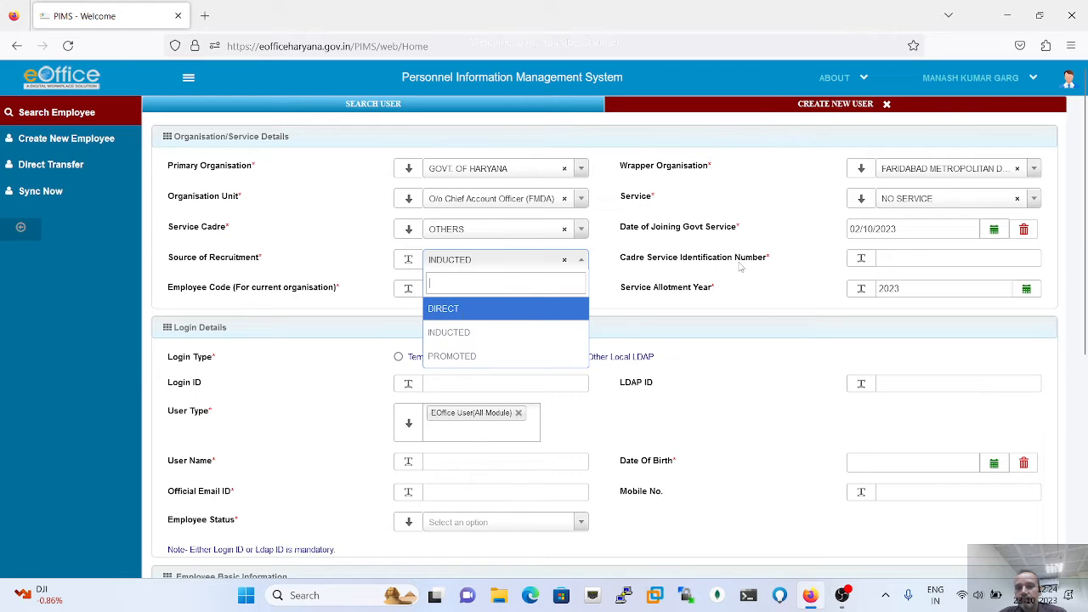
{"action": "left_click", "coordinate": [787, 266]}
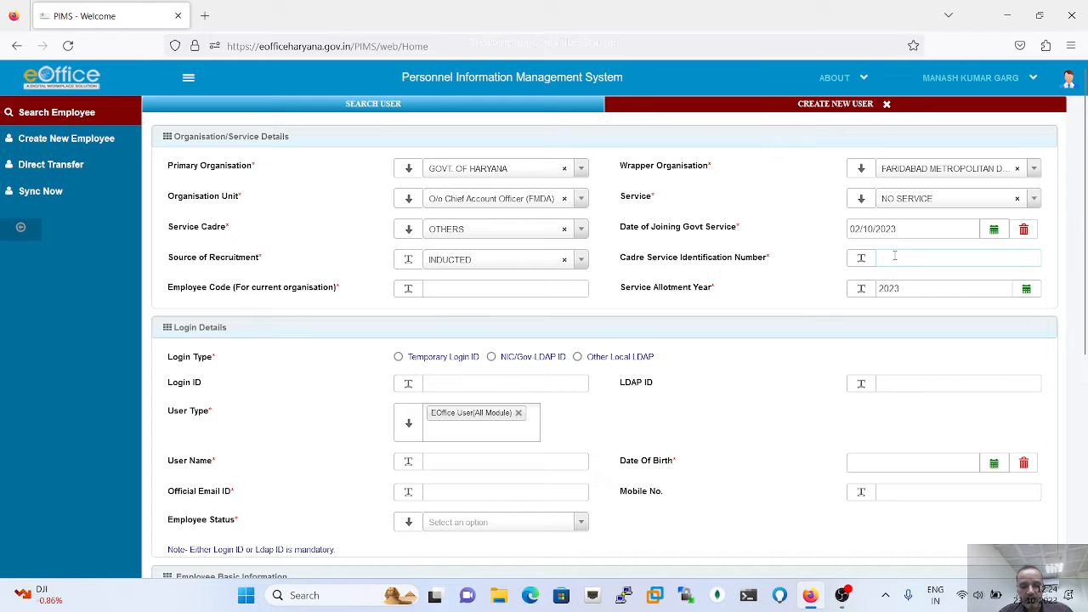
- Enter the employee's ID code as Cadre Service ID and copy it into Employee Code
{"action": "type", "text": "Fmda001"}
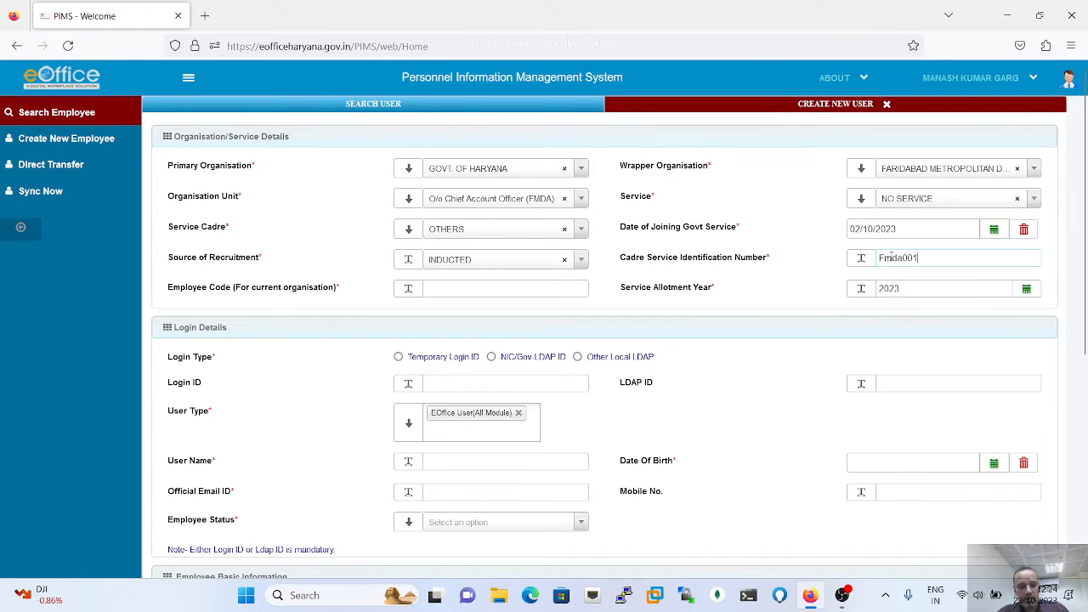
{"action": "left_click_drag", "start_coordinate": [920, 258], "coordinate": [848, 268]}
{"action": "key", "text": "ctrl+c"}
{"action": "left_click", "coordinate": [544, 289]}
{"action": "key", "text": "ctrl+v"}
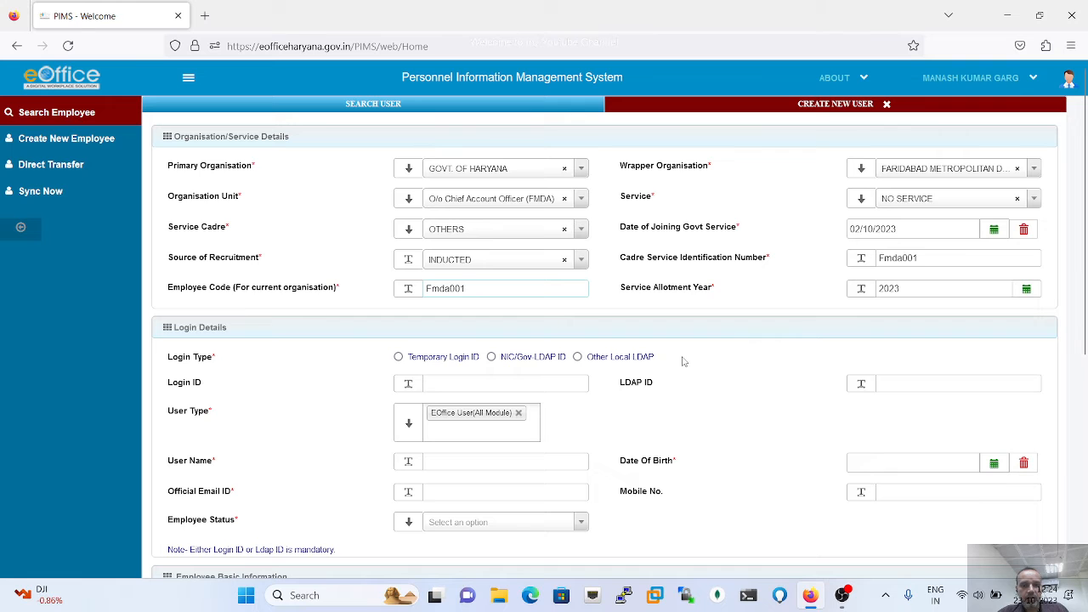
{"action": "scroll", "coordinate": [682, 359], "scroll_direction": "down", "scroll_amount": 2}
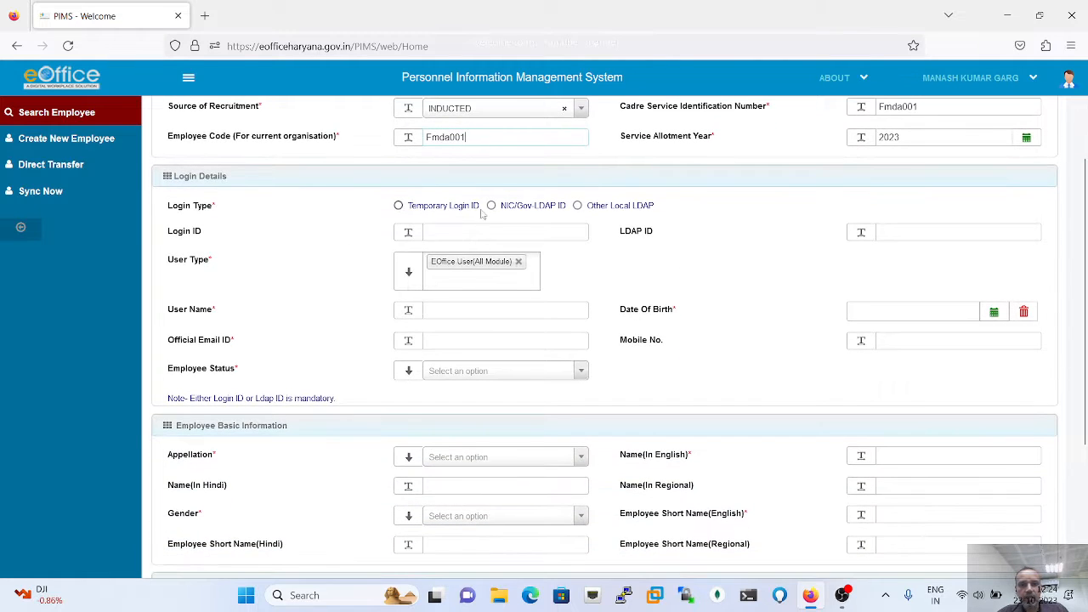
- Choose NIC/Gov LDAP ID login, enter the login e-mail ID, and type the employee's full name as user name
{"action": "left_click", "coordinate": [493, 207]}
{"action": "left_click", "coordinate": [458, 235]}
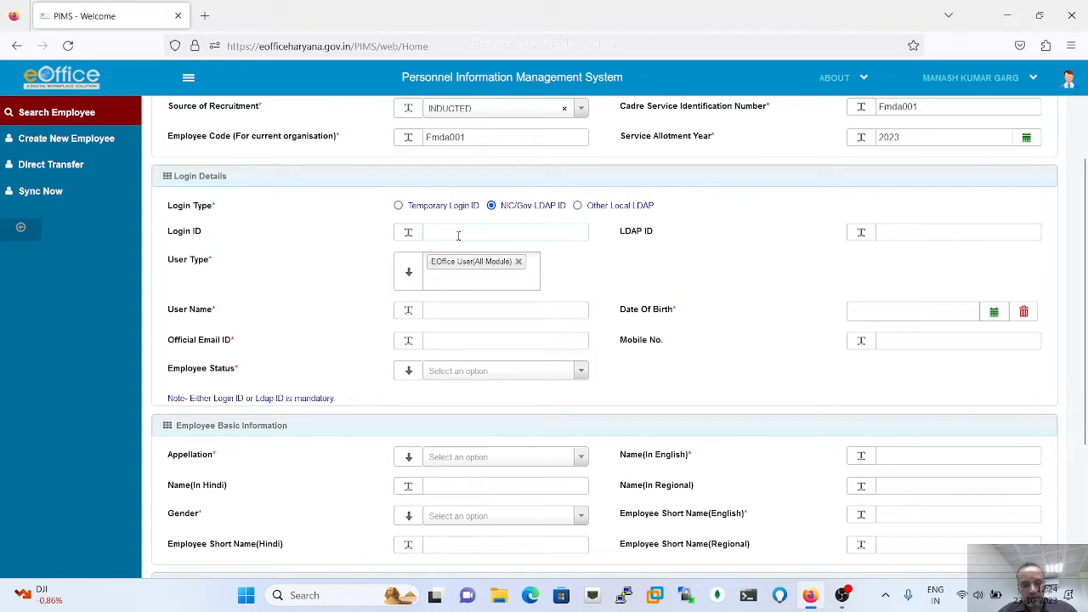
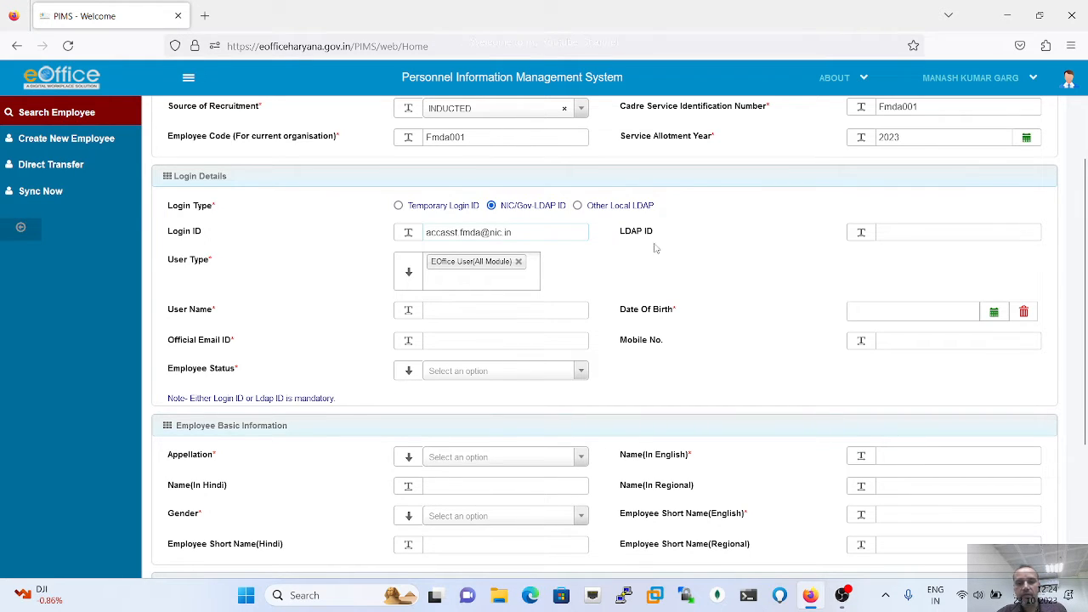
{"action": "left_click", "coordinate": [477, 312]}
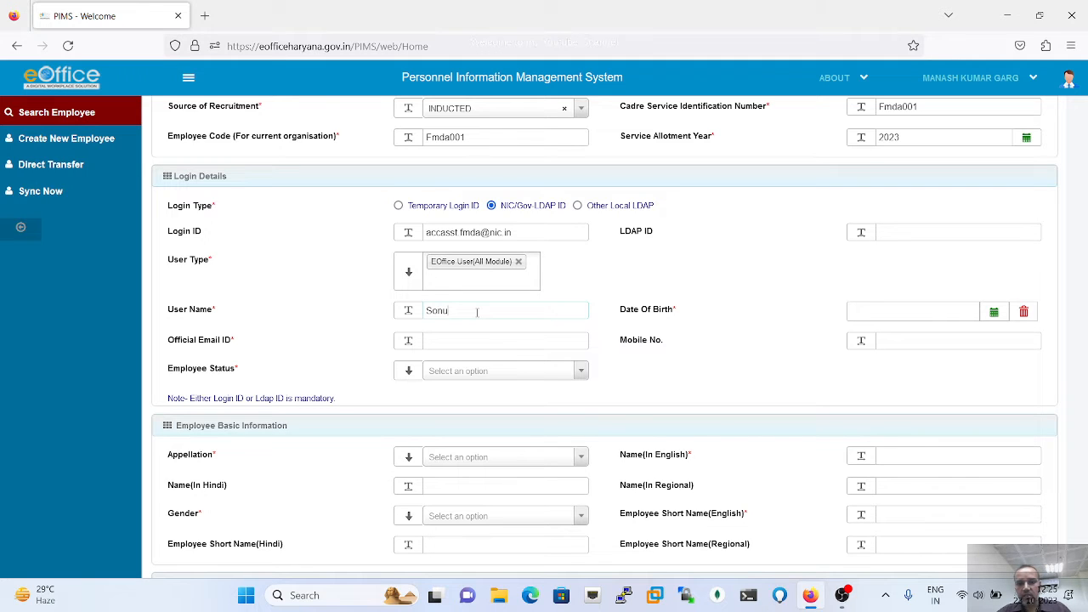
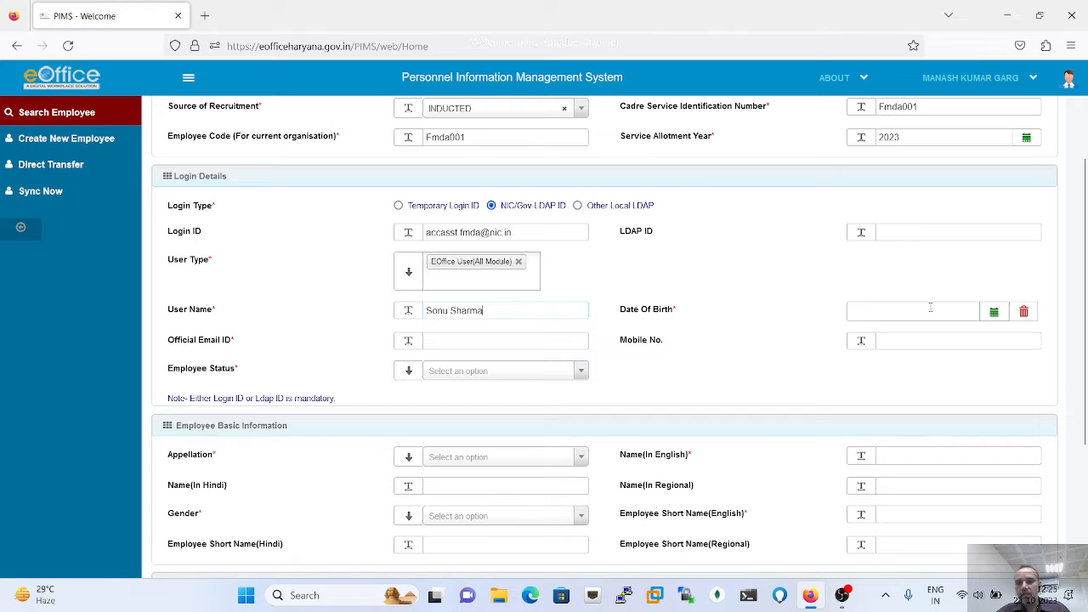
{"action": "left_click", "coordinate": [993, 313]}
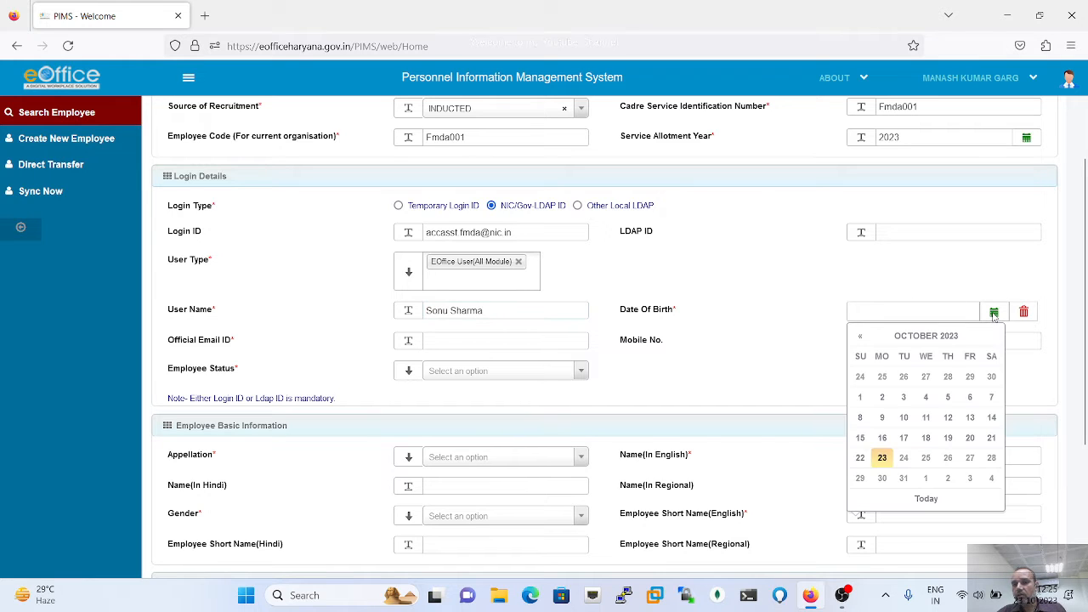
{"action": "left_click", "coordinate": [927, 337]}
{"action": "left_click", "coordinate": [927, 338]}
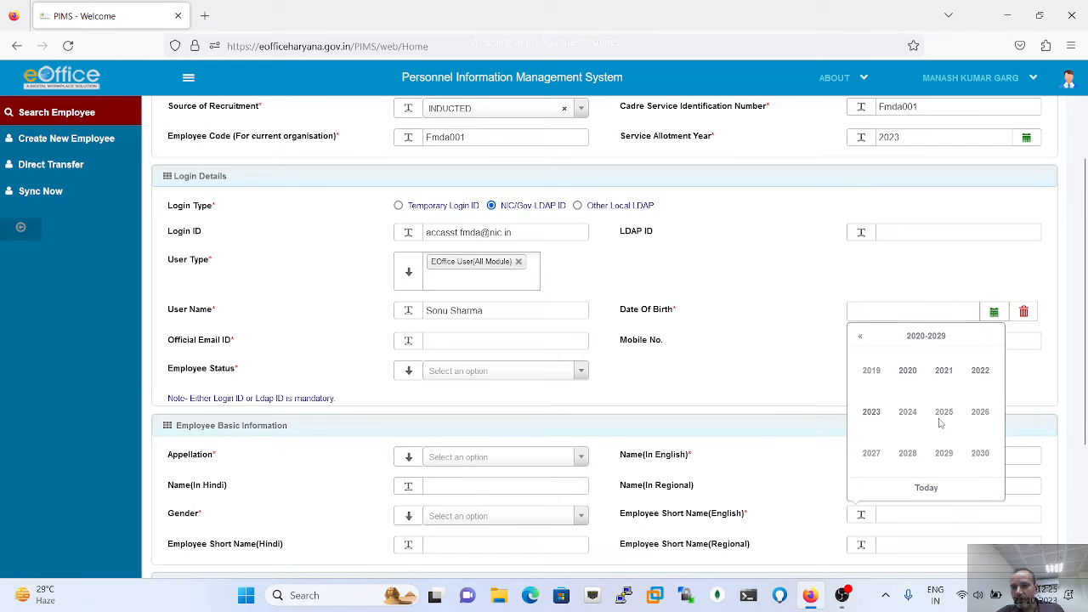
{"action": "scroll", "coordinate": [939, 422], "scroll_direction": "up", "scroll_amount": 1}
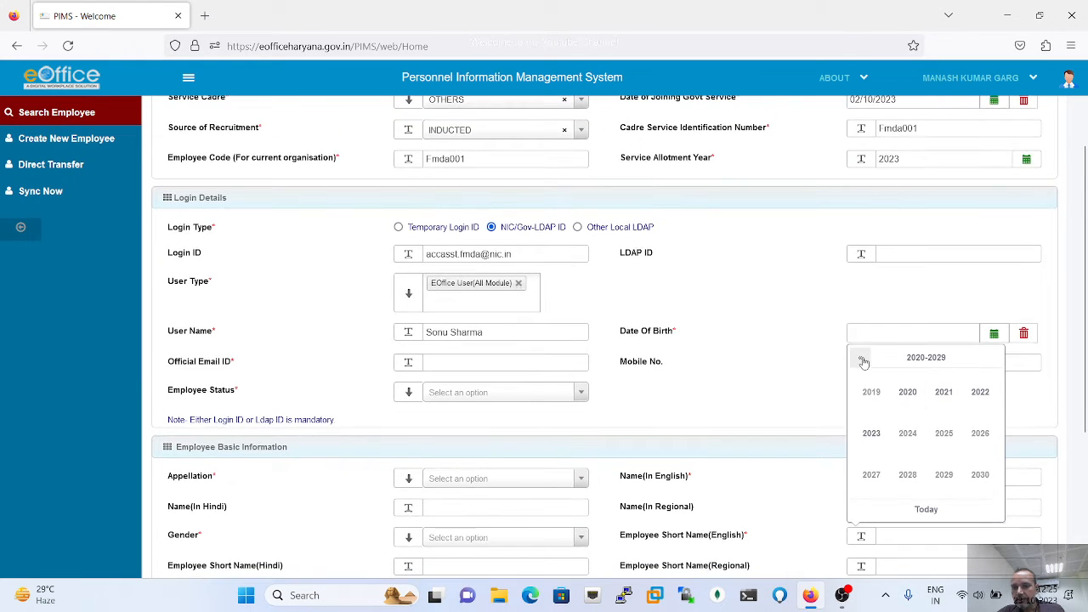
{"action": "left_click", "coordinate": [861, 359]}
{"action": "left_click", "coordinate": [860, 358]}
{"action": "left_click", "coordinate": [861, 358]}
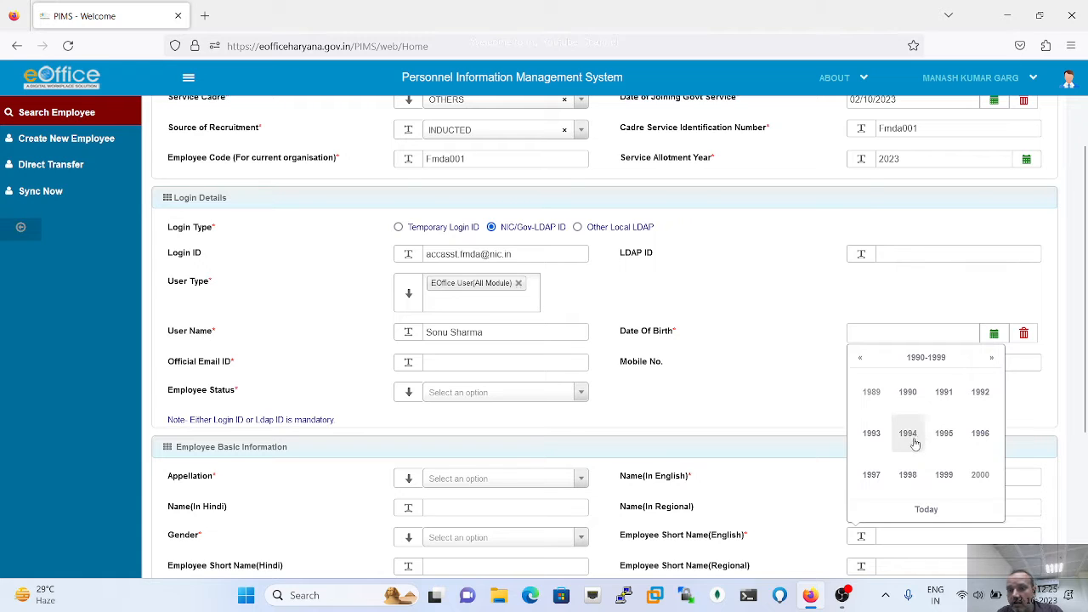
{"action": "left_click", "coordinate": [871, 433]}
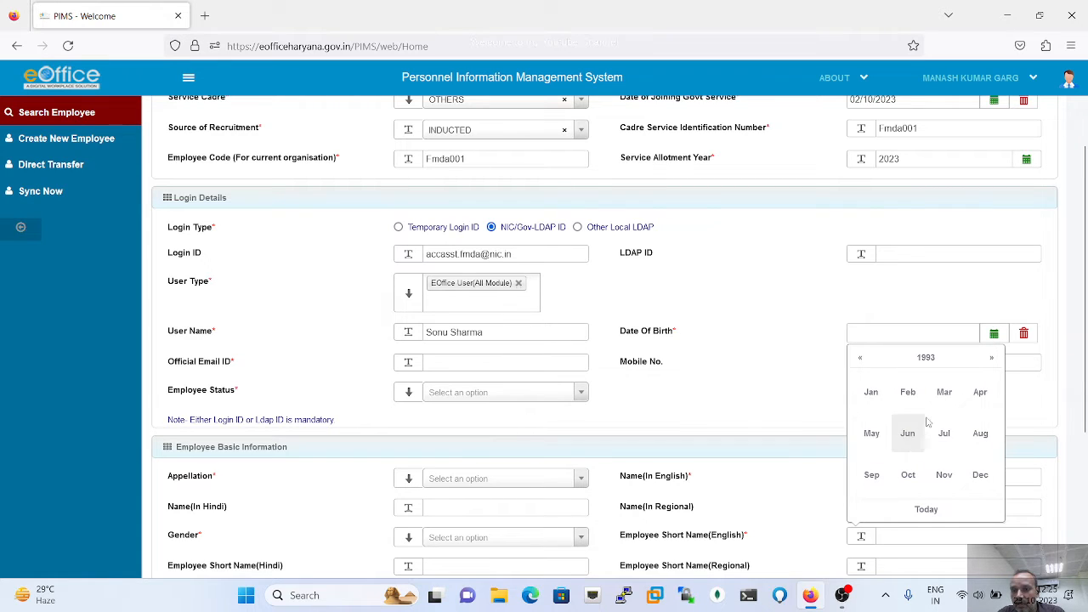
{"action": "left_click", "coordinate": [979, 393]}
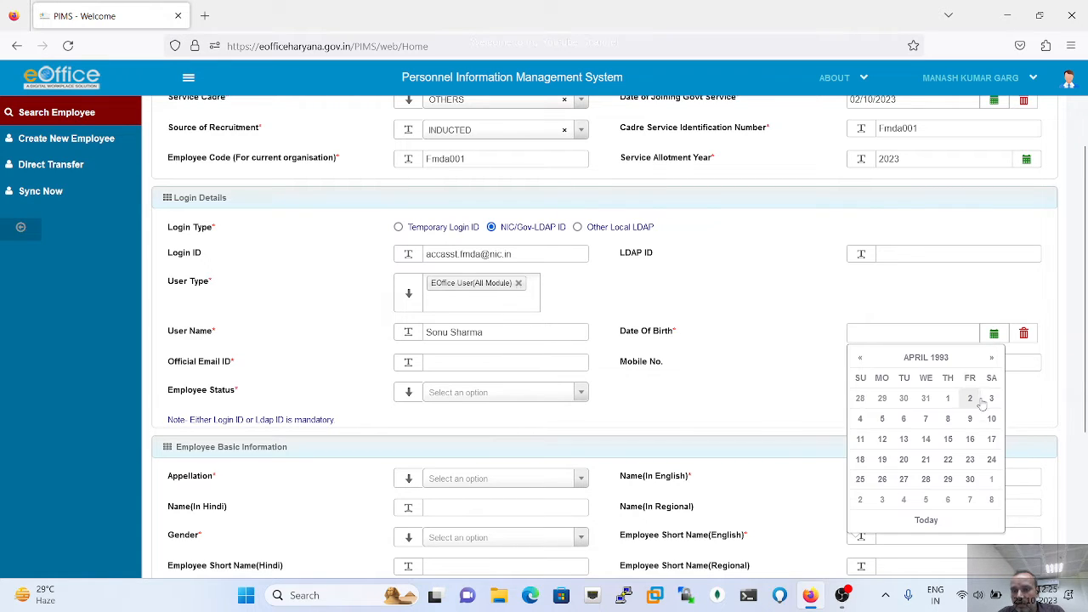
{"action": "left_click", "coordinate": [948, 439]}
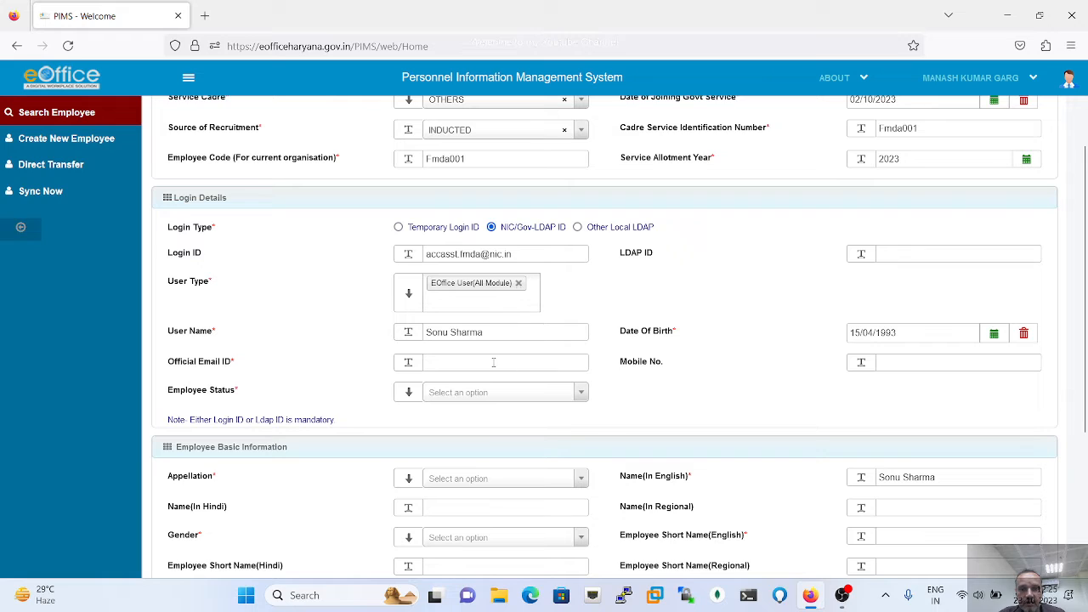
- Copy the login ID into the Official Email ID field
{"action": "triple_click", "coordinate": [524, 254]}
{"action": "key", "text": "ctrl+c"}
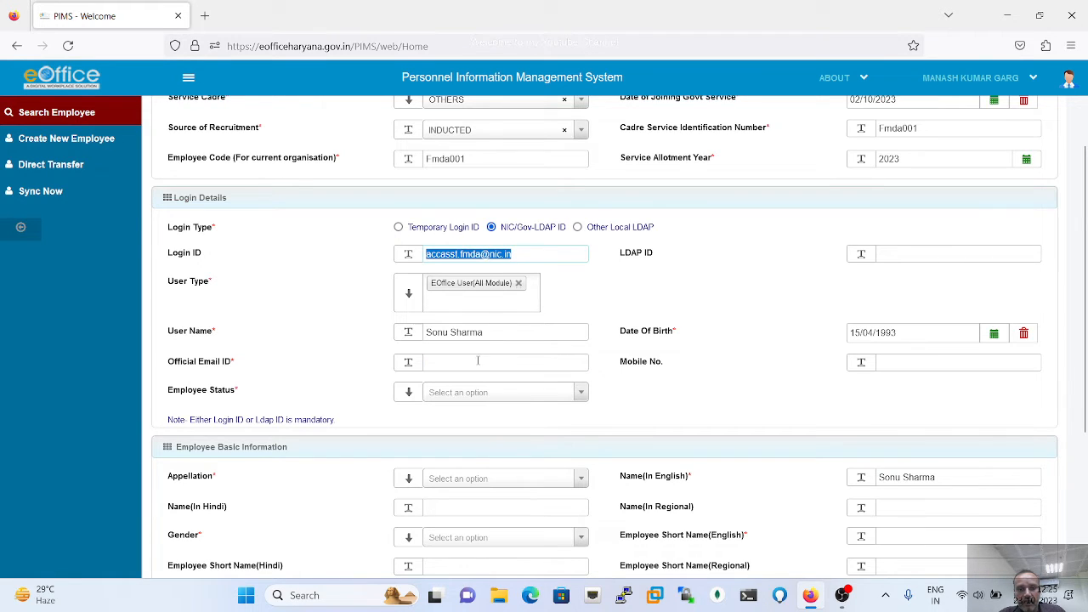
{"action": "left_click", "coordinate": [476, 362]}
{"action": "key", "text": "ctrl+v"}
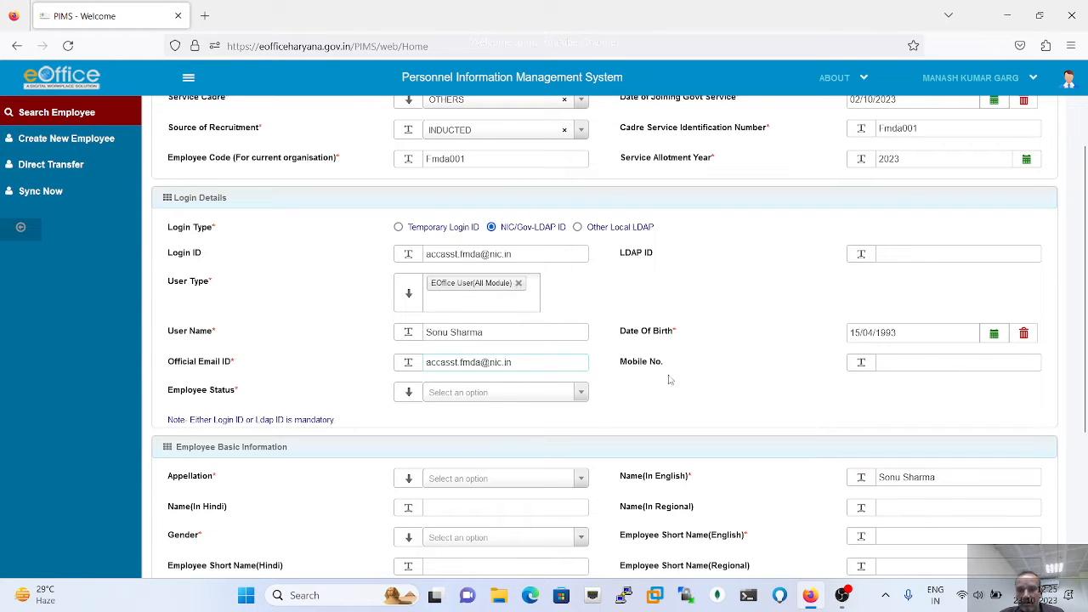
{"action": "left_click", "coordinate": [891, 361]}
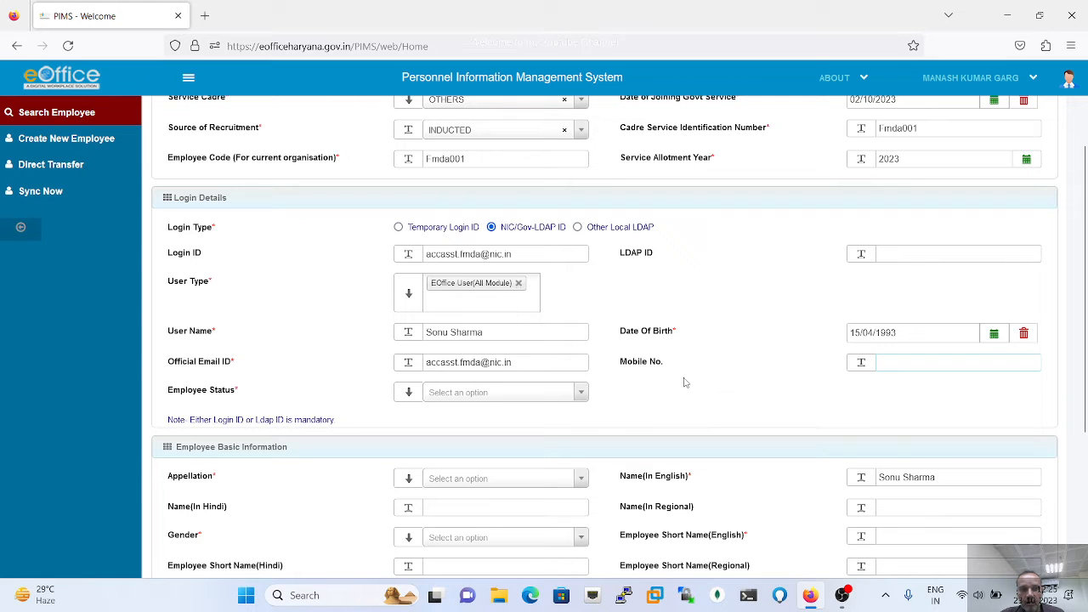
- Set the employee status to OUTSOURCE, correcting an initial CONTRACTUAL choice
{"action": "left_click", "coordinate": [498, 392]}
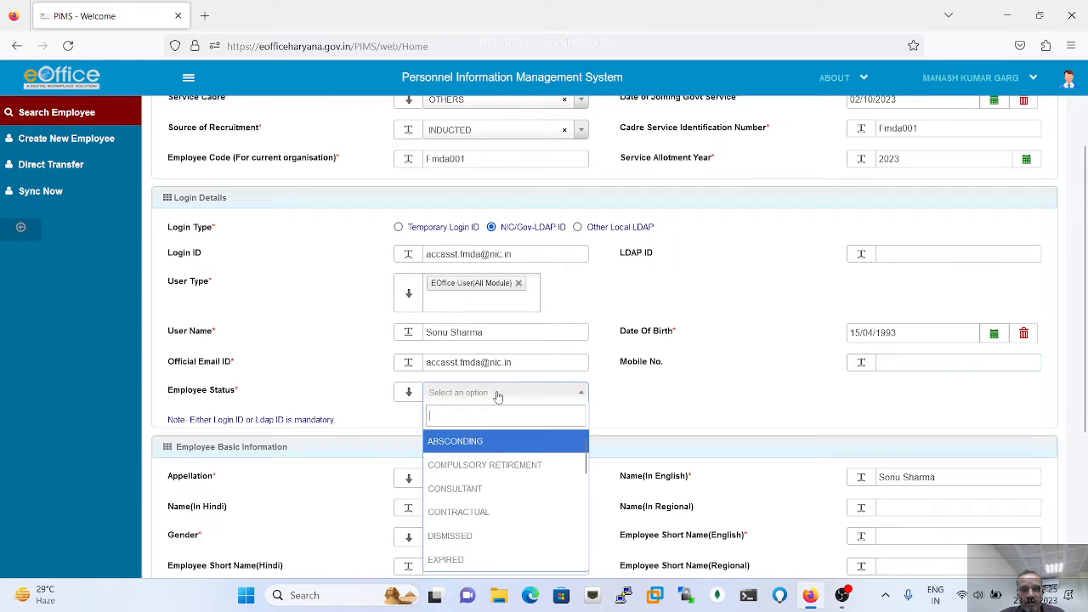
{"action": "scroll", "coordinate": [505, 448], "scroll_direction": "down", "scroll_amount": 1}
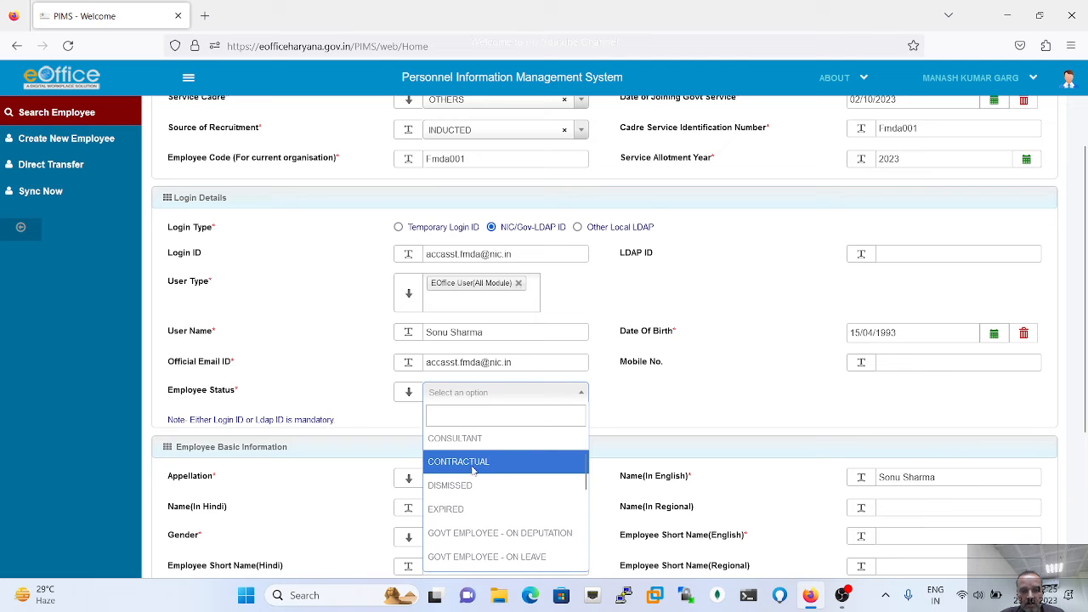
{"action": "left_click", "coordinate": [472, 466]}
{"action": "left_click", "coordinate": [578, 394]}
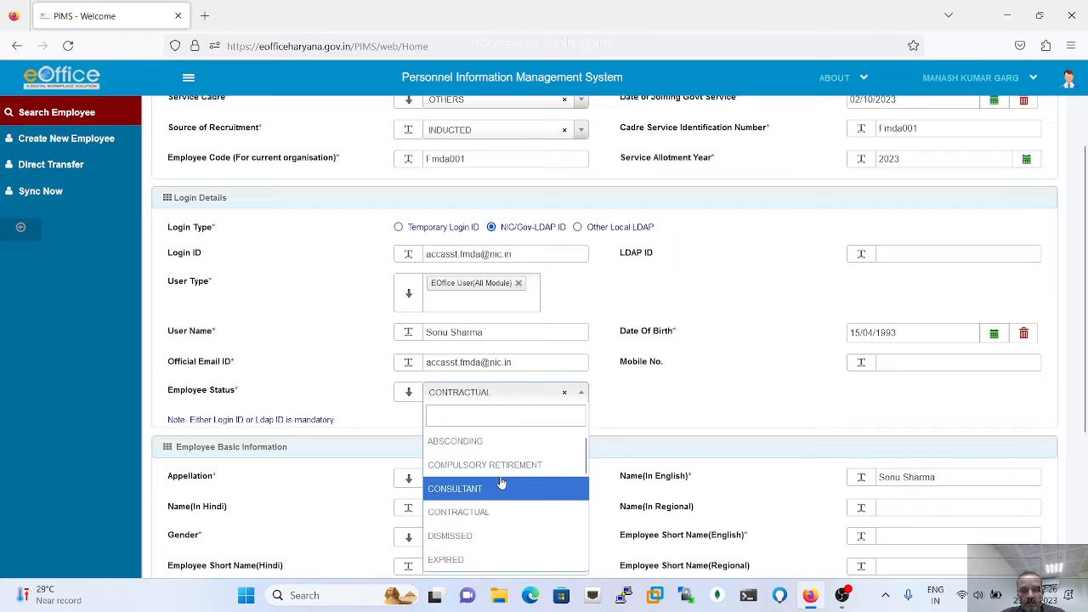
{"action": "scroll", "coordinate": [501, 483], "scroll_direction": "down", "scroll_amount": 1}
{"action": "scroll", "coordinate": [502, 482], "scroll_direction": "down", "scroll_amount": 4}
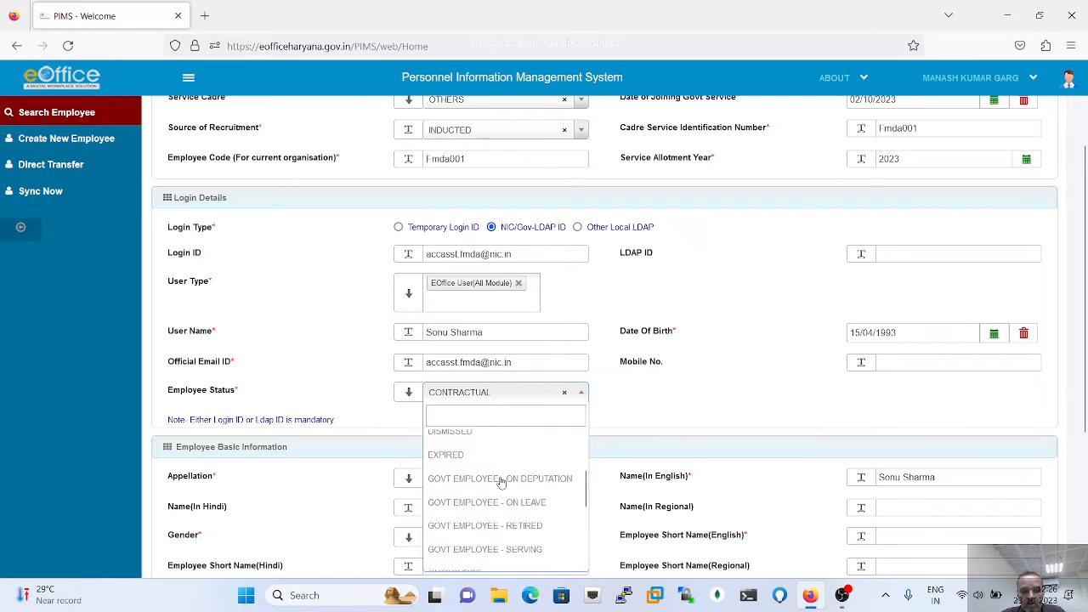
{"action": "scroll", "coordinate": [501, 483], "scroll_direction": "down", "scroll_amount": 1}
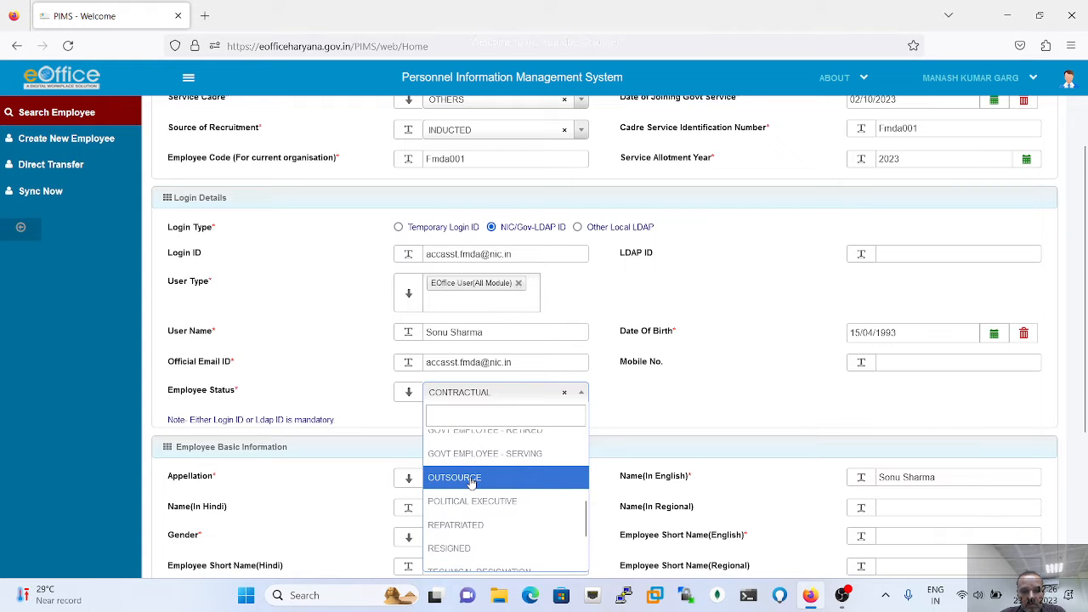
{"action": "left_click", "coordinate": [471, 481]}
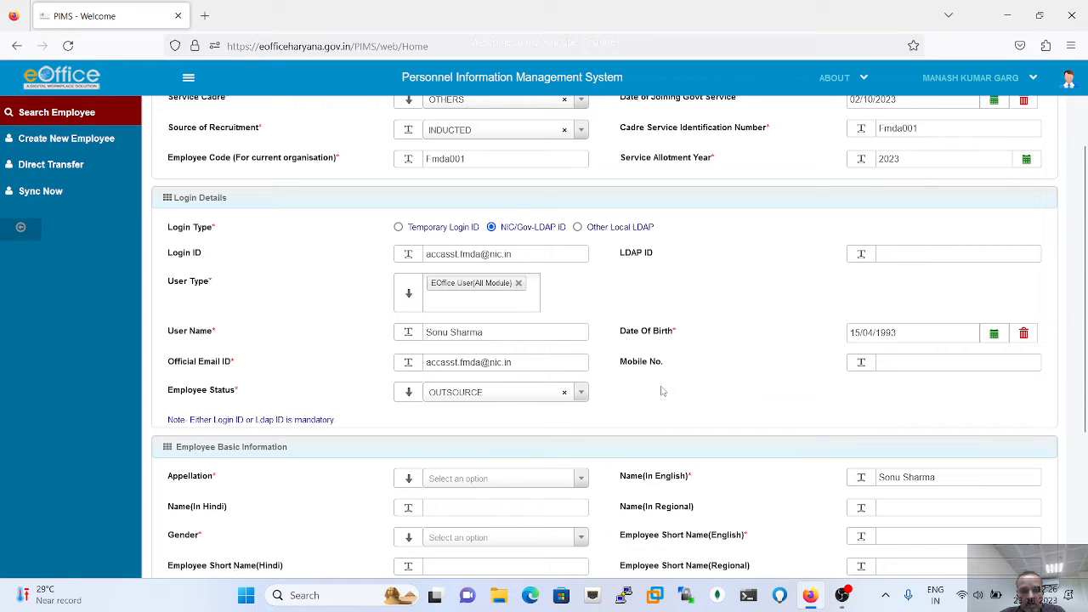
{"action": "scroll", "coordinate": [662, 390], "scroll_direction": "down", "scroll_amount": 3}
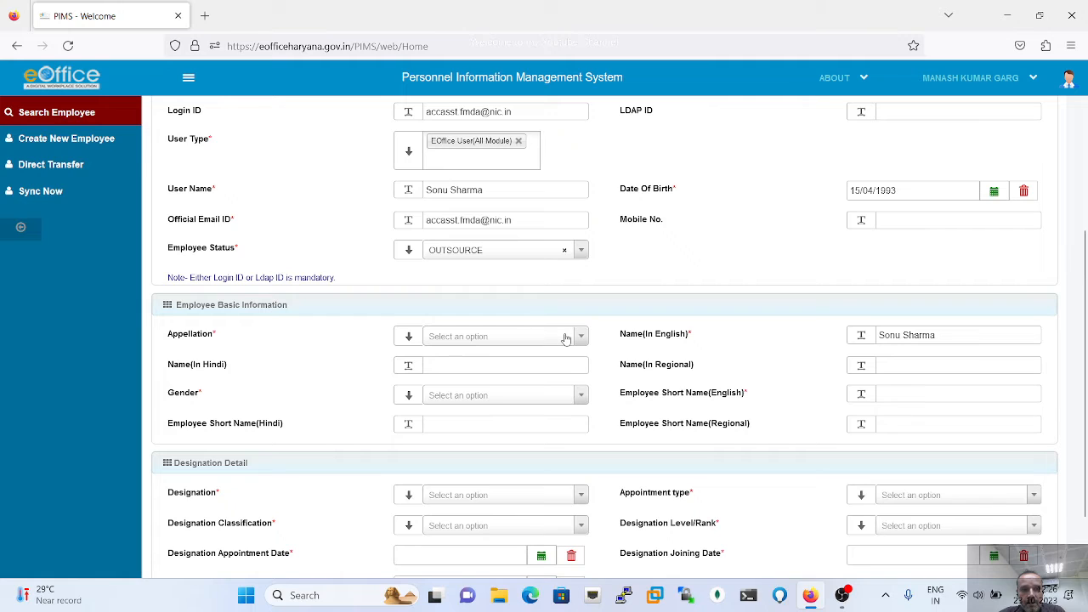
- Set appellation Mr, gender MALE, and enter a three-letter English short name
{"action": "left_click", "coordinate": [565, 338]}
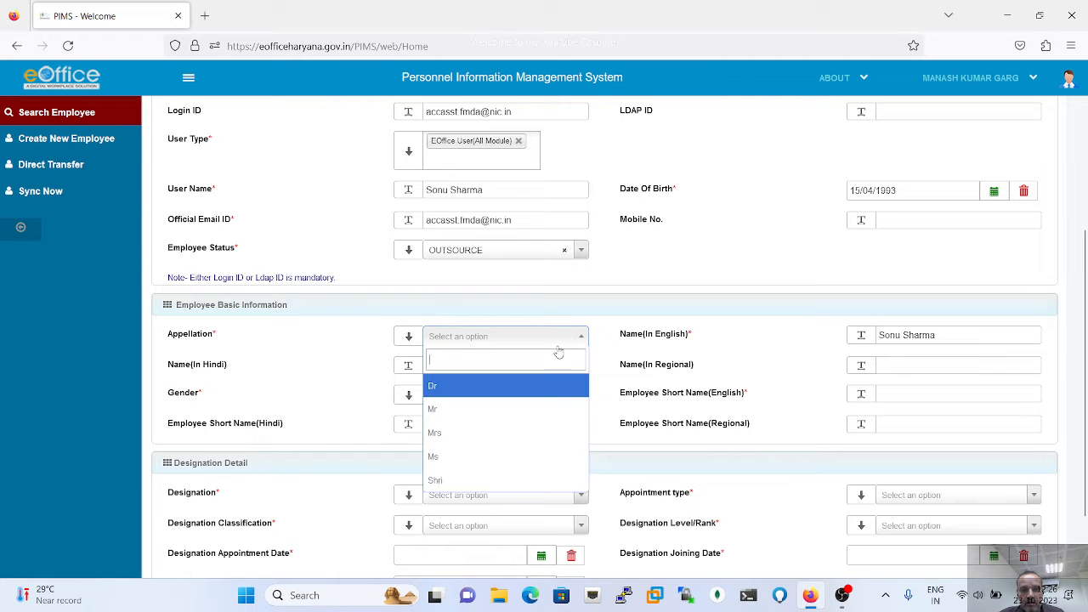
{"action": "left_click", "coordinate": [450, 412]}
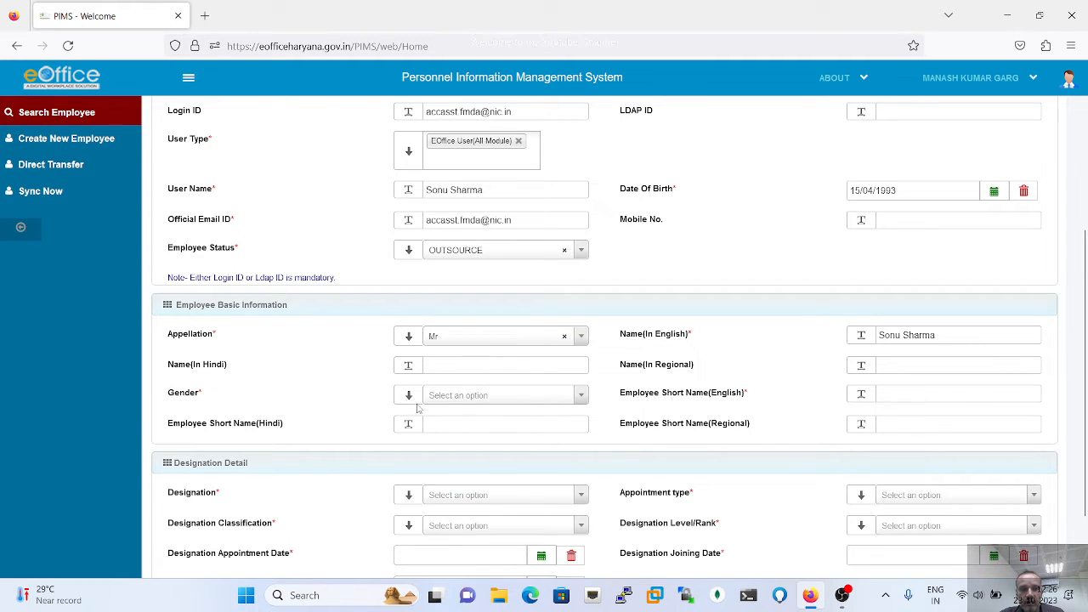
{"action": "left_click", "coordinate": [476, 396]}
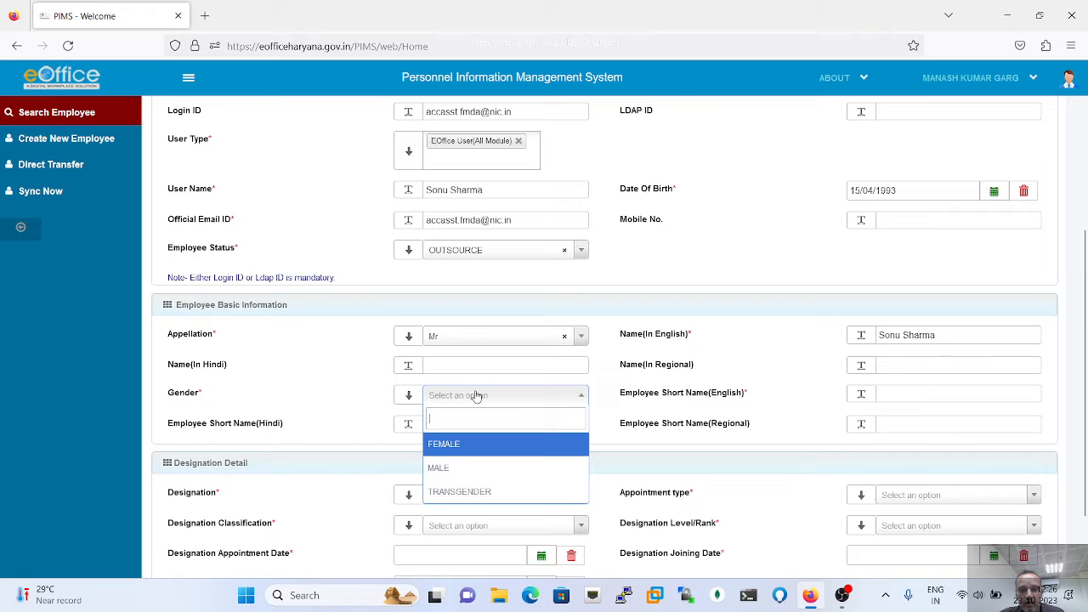
{"action": "left_click", "coordinate": [448, 476]}
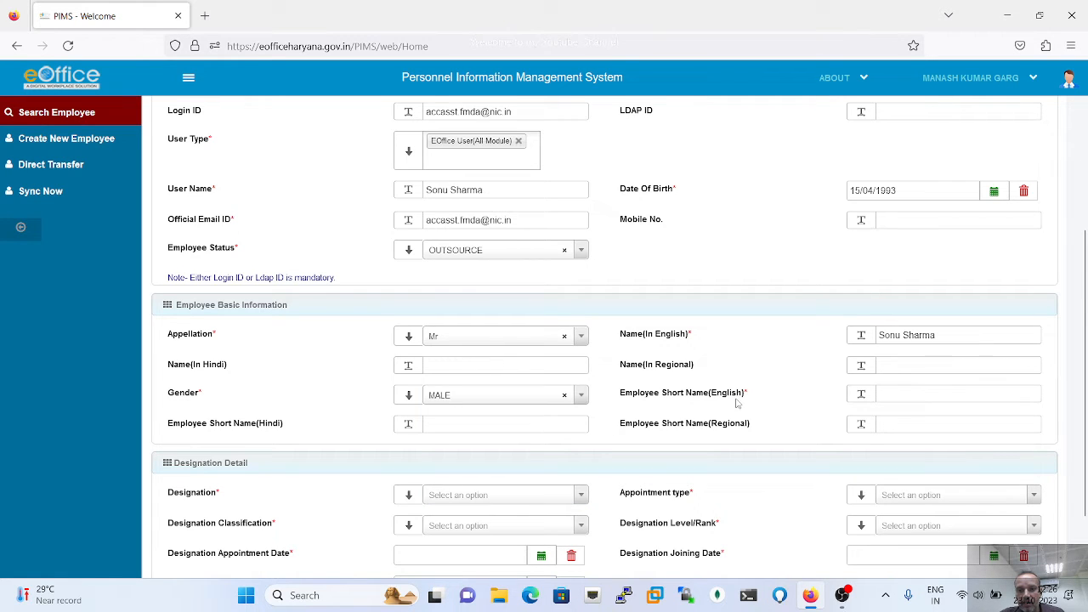
{"action": "left_click", "coordinate": [891, 392]}
{"action": "type", "text": "S"}
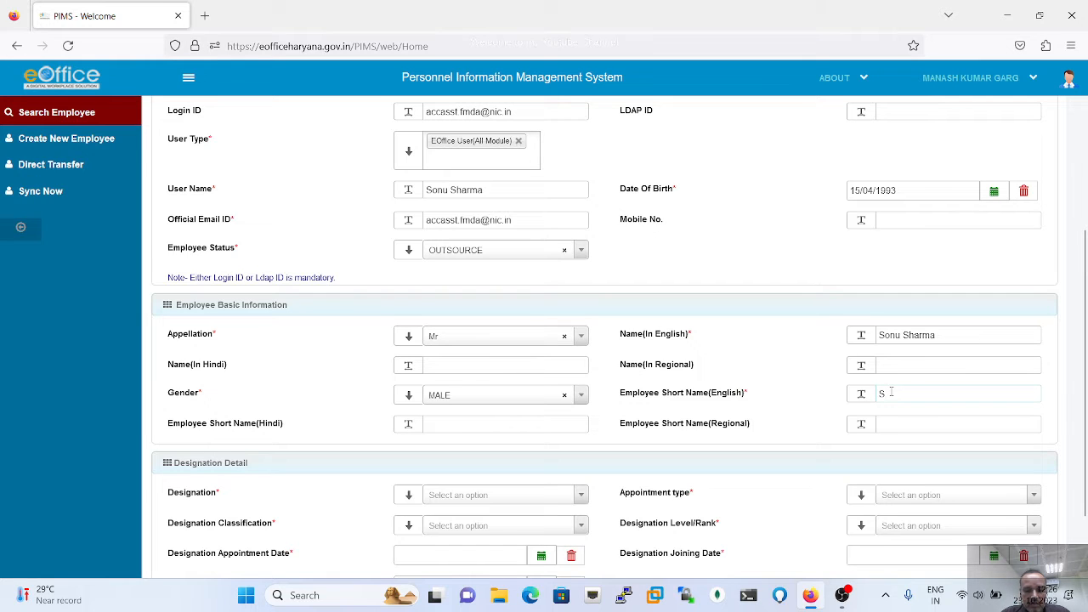
{"action": "type", "text": "onu"}
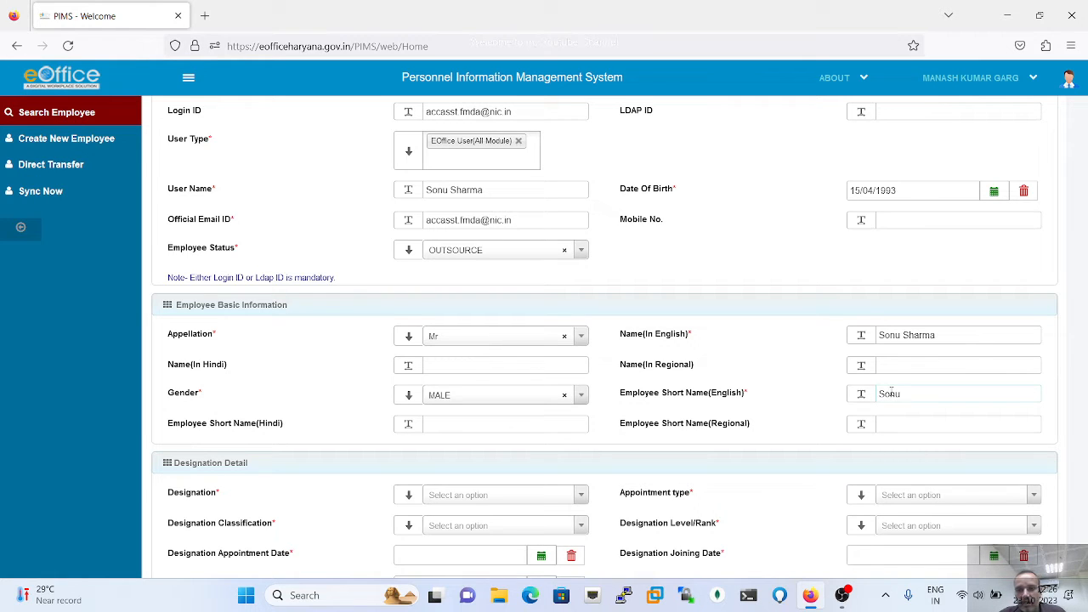
{"action": "key", "text": "BackSpace"}
{"action": "key", "text": "BackSpace"}
{"action": "key", "text": "BackSpace"}
{"action": "type", "text": "ON"}
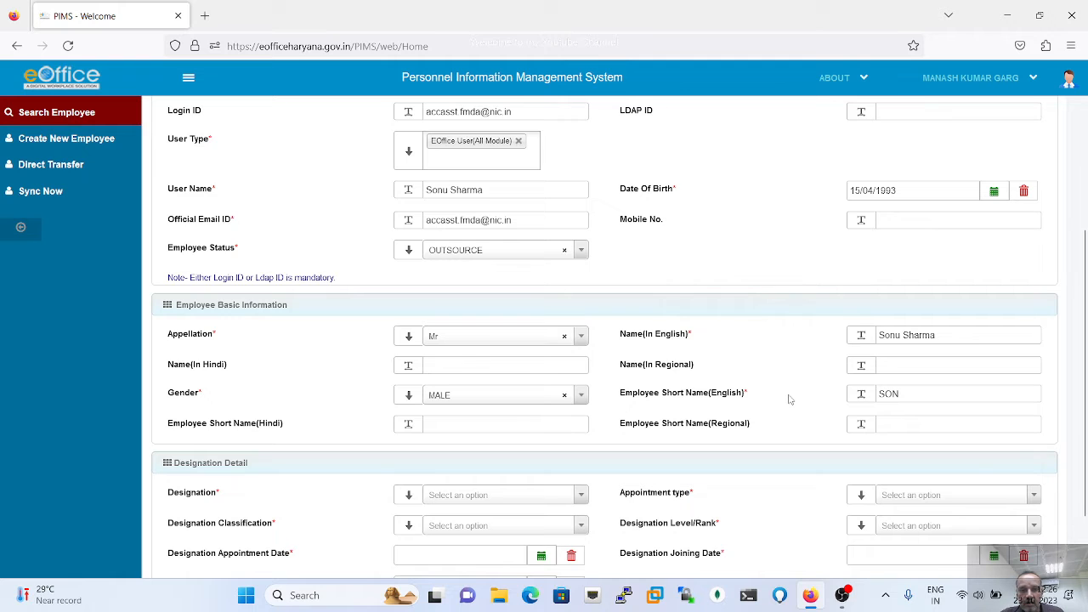
{"action": "scroll", "coordinate": [789, 399], "scroll_direction": "down", "scroll_amount": 1}
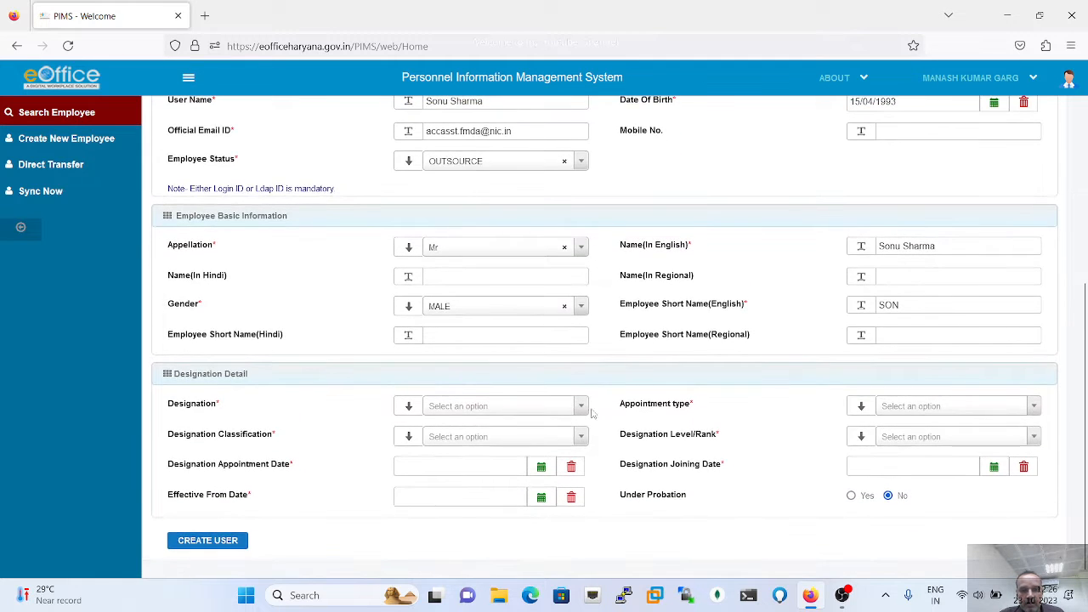
- Search the Designation list for 'Jun A' and choose JUNIOR ADMIN IT
{"action": "left_click", "coordinate": [582, 407]}
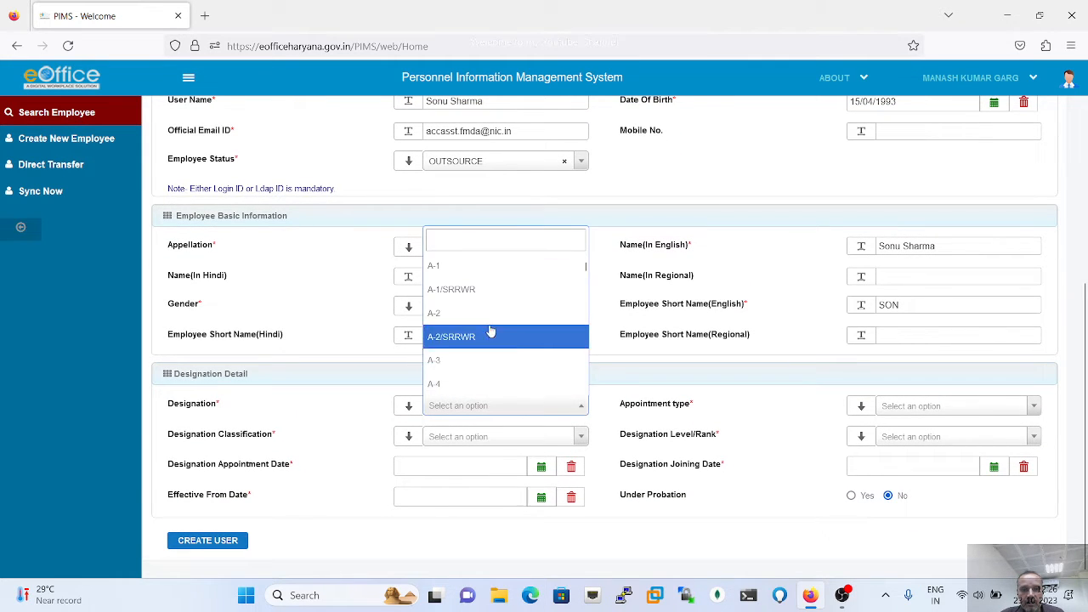
{"action": "scroll", "coordinate": [486, 323], "scroll_direction": "down", "scroll_amount": 10}
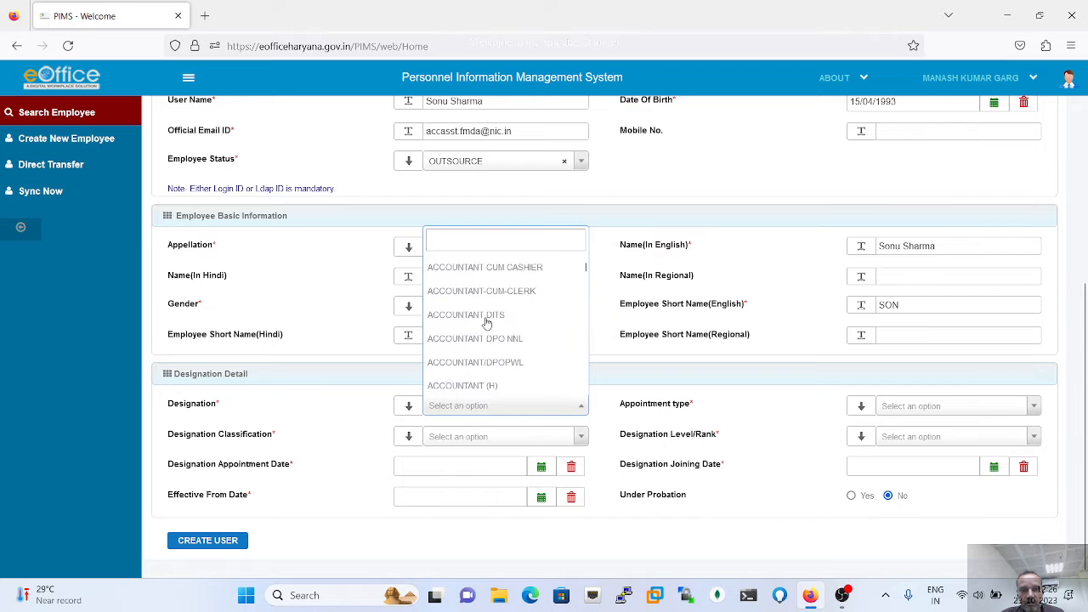
{"action": "scroll", "coordinate": [486, 323], "scroll_direction": "up", "scroll_amount": 4}
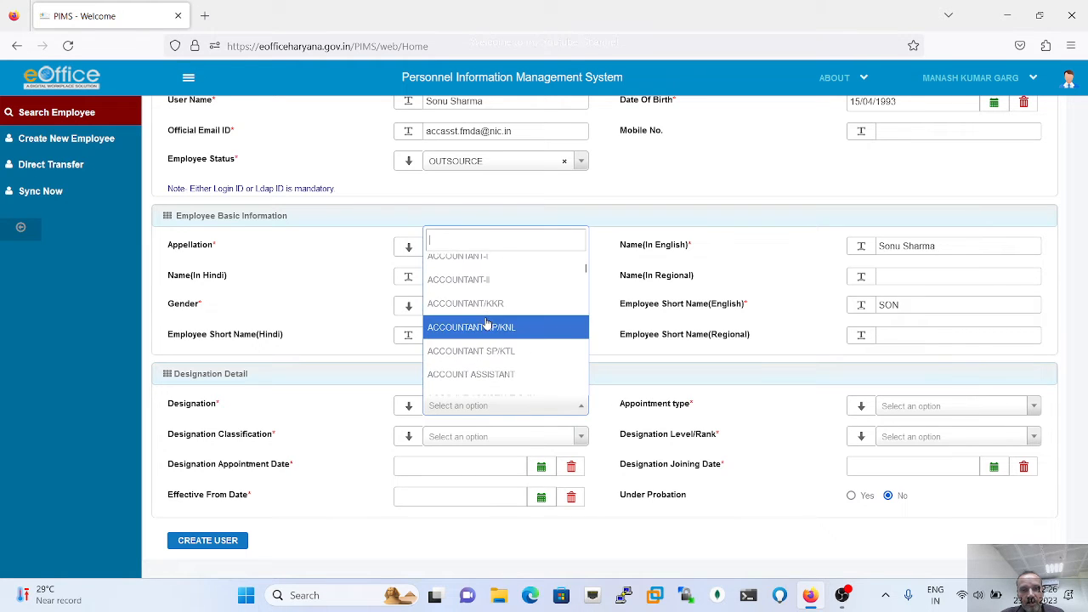
{"action": "scroll", "coordinate": [486, 323], "scroll_direction": "down", "scroll_amount": 3}
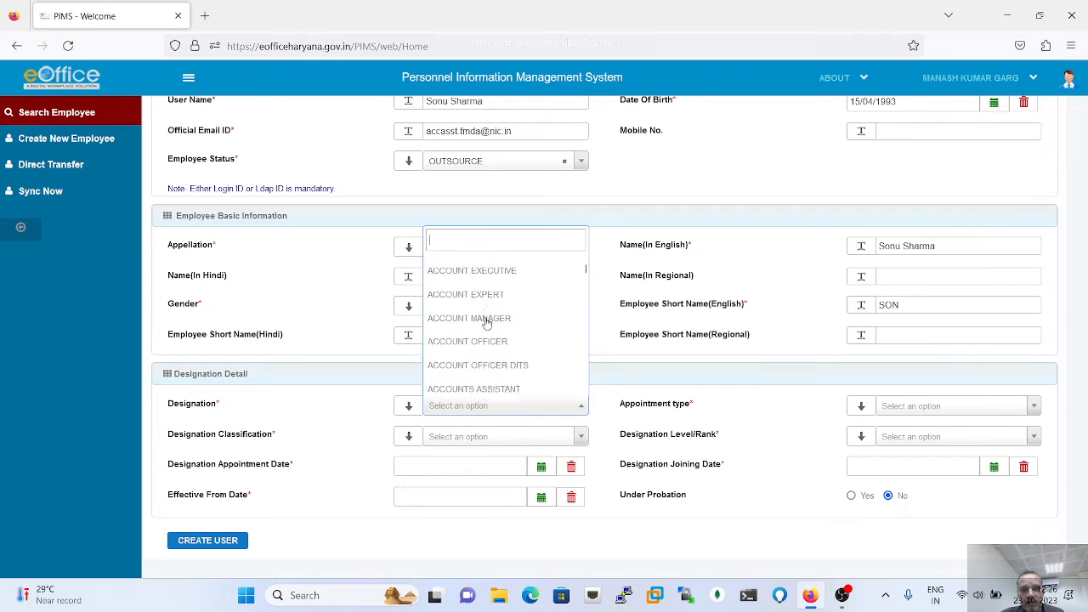
{"action": "scroll", "coordinate": [486, 322], "scroll_direction": "down", "scroll_amount": 3}
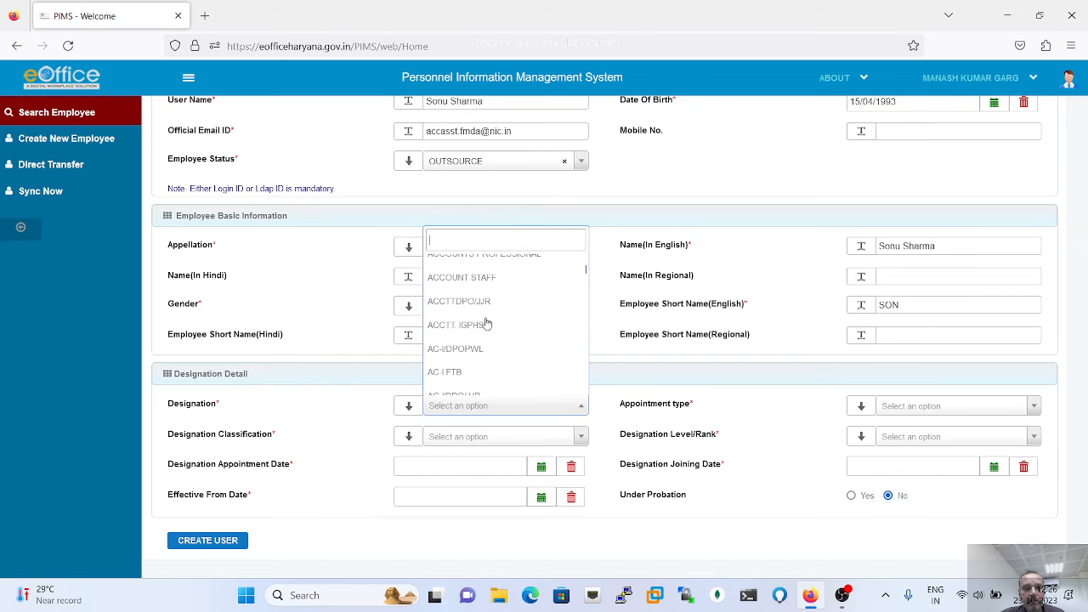
{"action": "scroll", "coordinate": [486, 324], "scroll_direction": "up", "scroll_amount": 5}
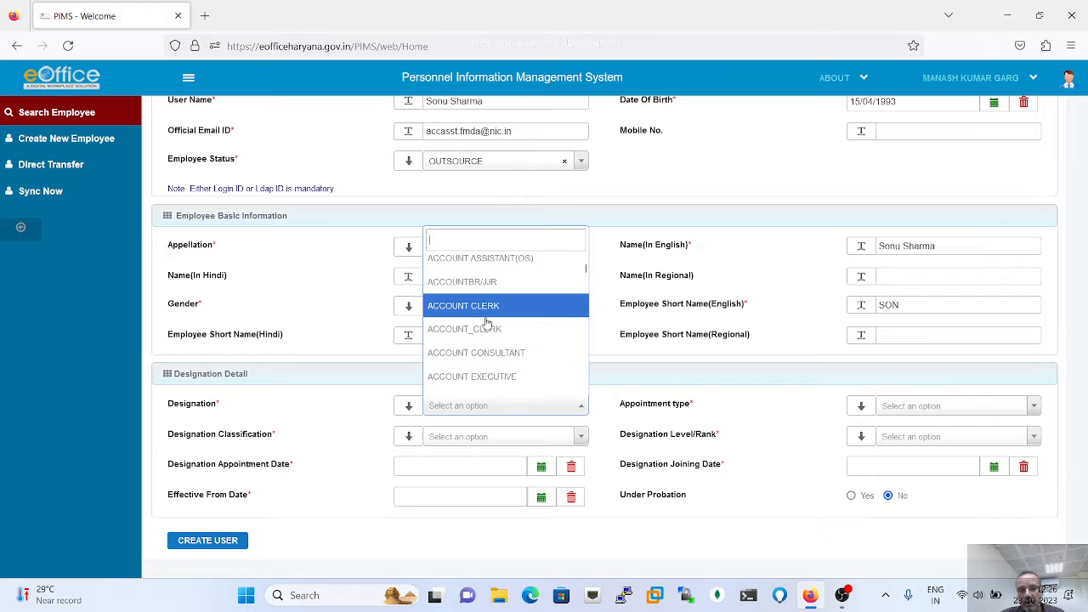
{"action": "scroll", "coordinate": [486, 323], "scroll_direction": "down", "scroll_amount": 5}
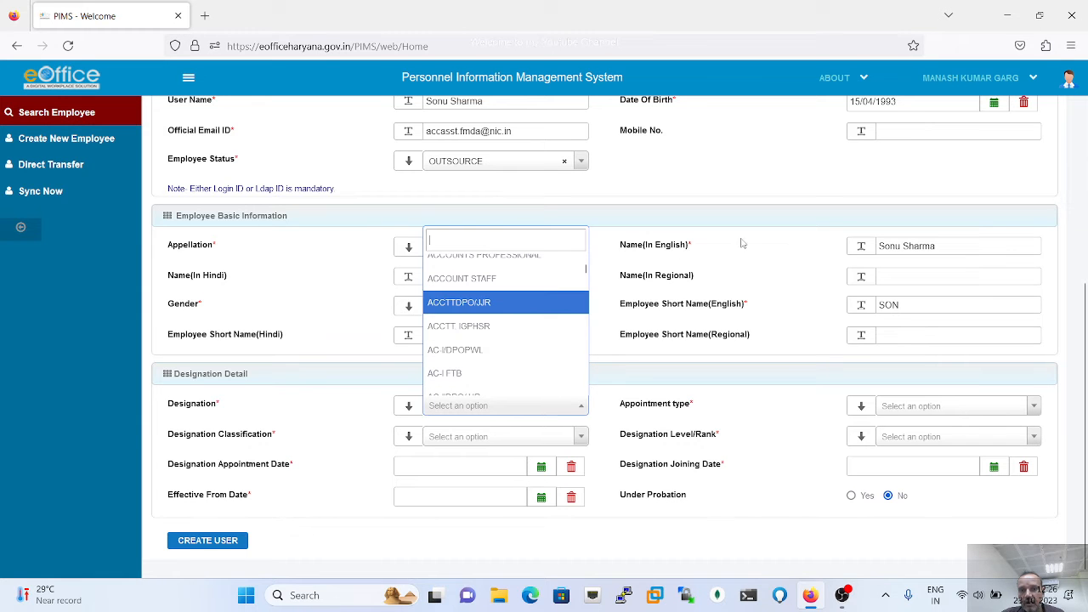
{"action": "scroll", "coordinate": [744, 242], "scroll_direction": "up", "scroll_amount": 5}
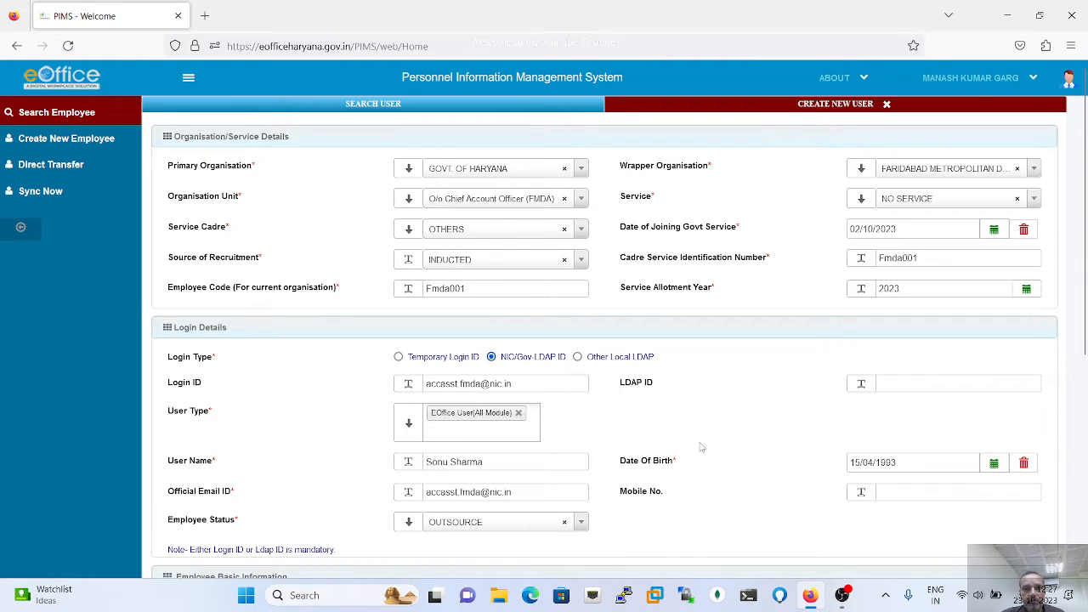
{"action": "scroll", "coordinate": [701, 447], "scroll_direction": "down", "scroll_amount": 5}
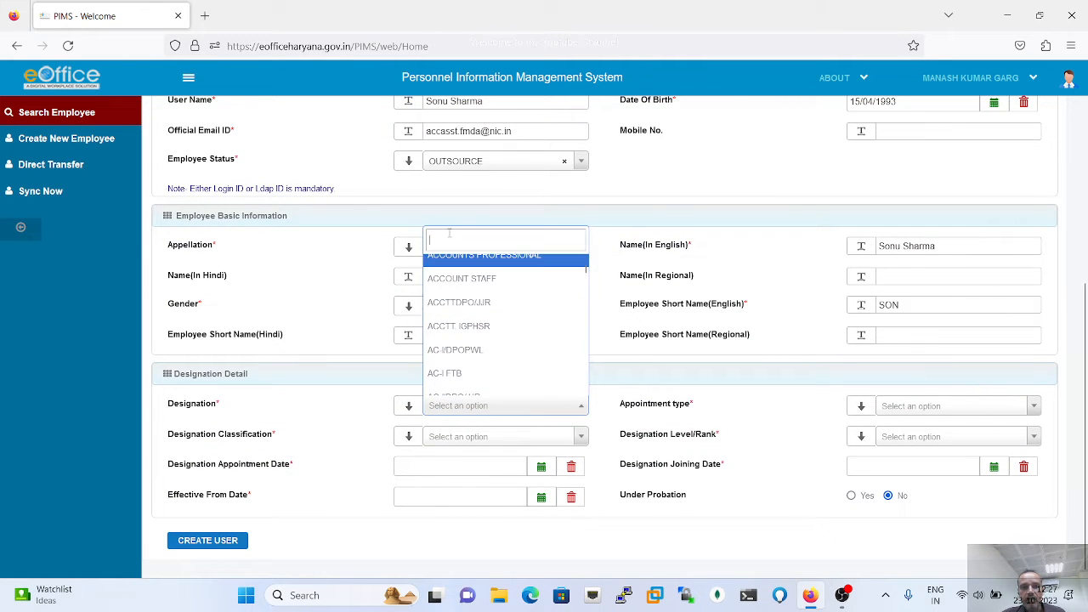
{"action": "type", "text": "Junior"}
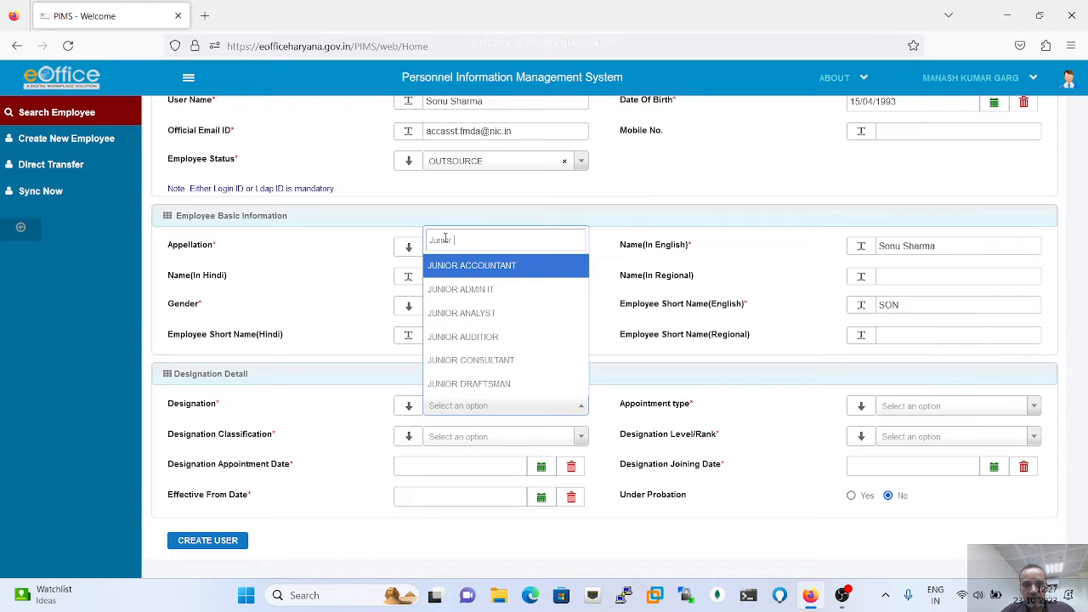
{"action": "type", "text": "A"}
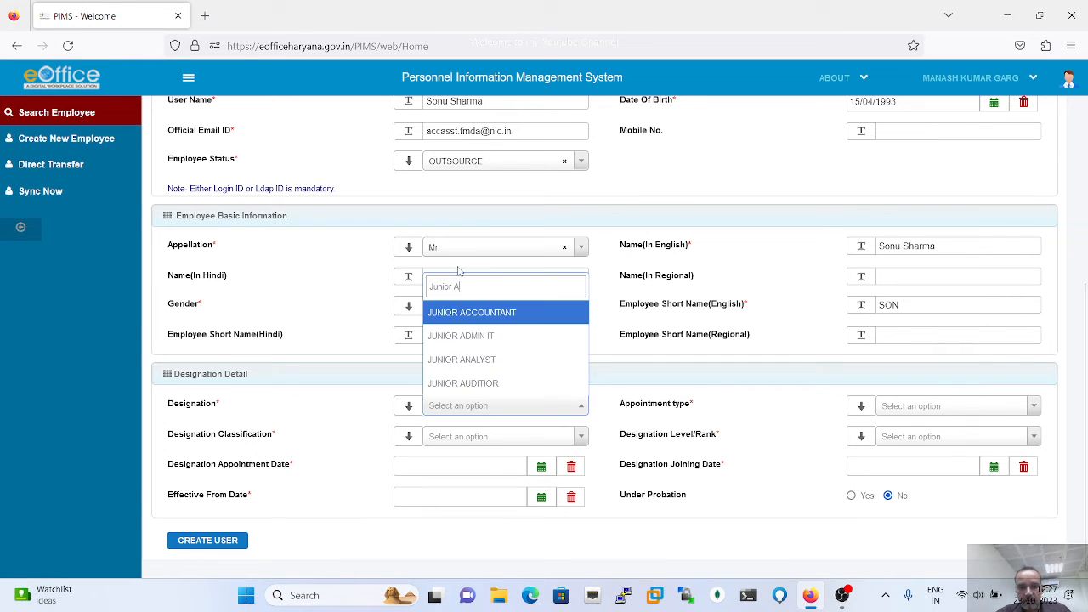
{"action": "left_click", "coordinate": [462, 334]}
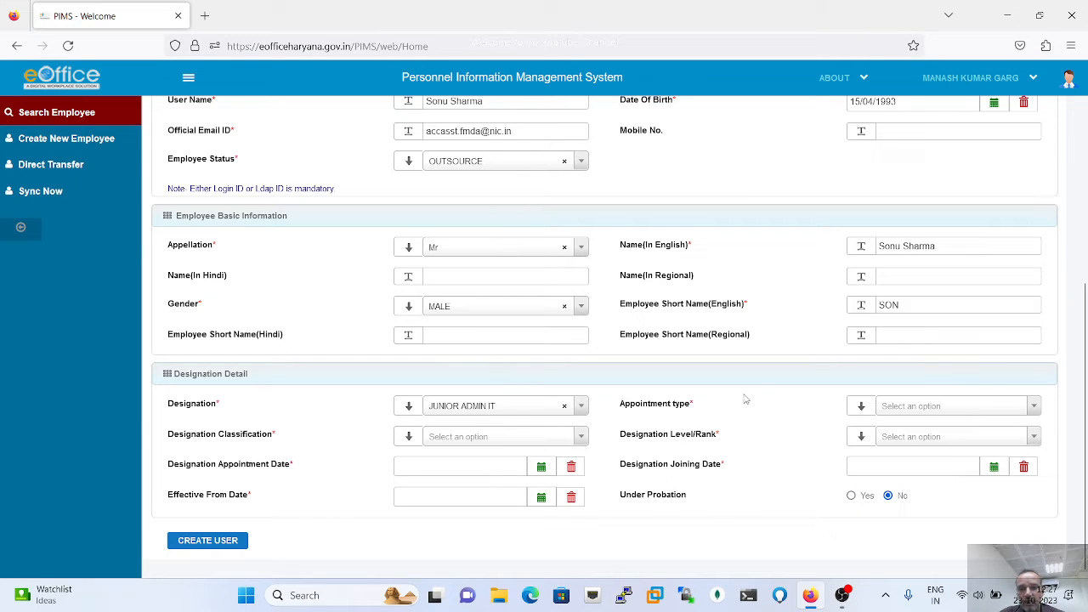
- Set appointment type PERMANENT, designation classification OTHERS, and level/rank DEFAULT
{"action": "left_click", "coordinate": [935, 411]}
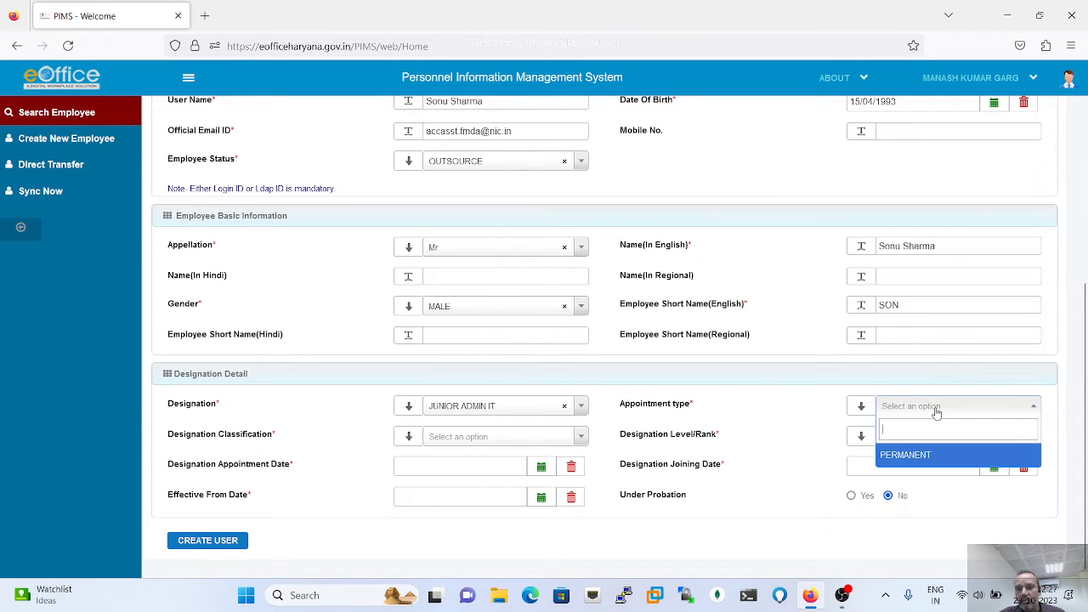
{"action": "left_click", "coordinate": [914, 457]}
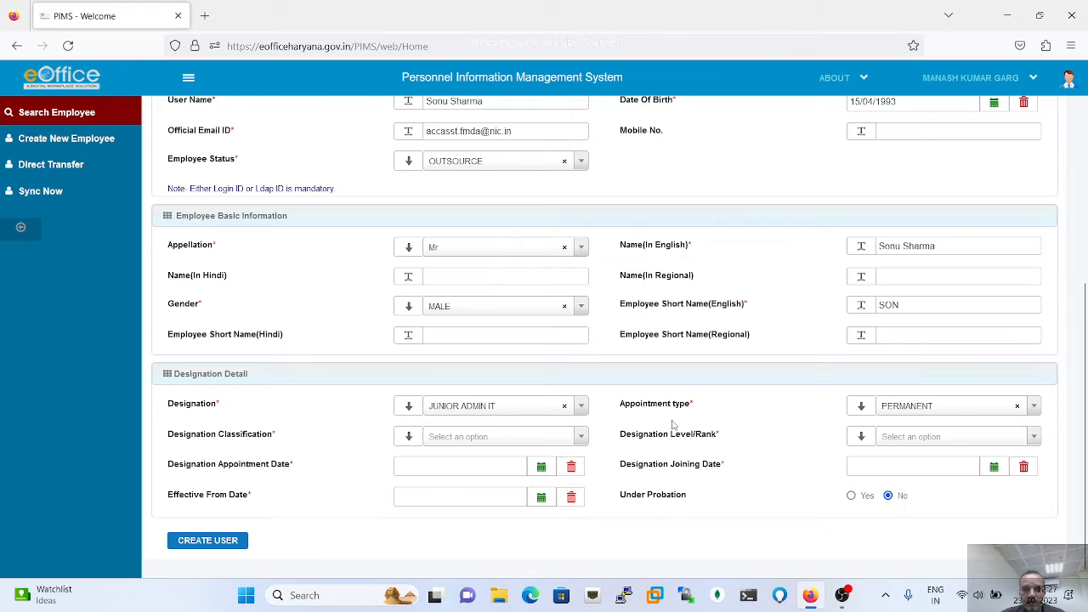
{"action": "left_click", "coordinate": [582, 437]}
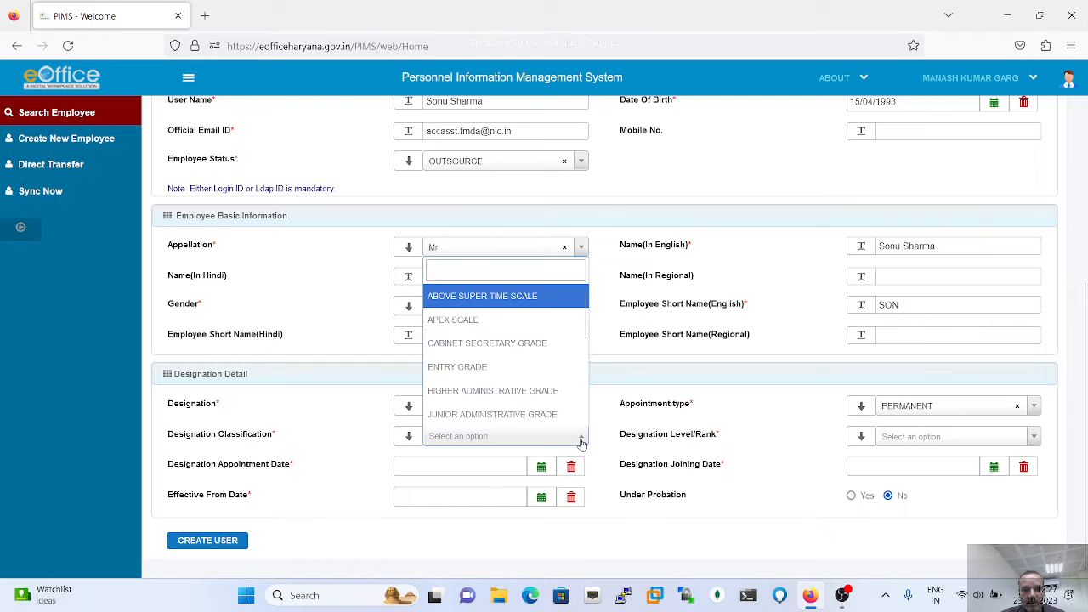
{"action": "scroll", "coordinate": [509, 374], "scroll_direction": "down", "scroll_amount": 4}
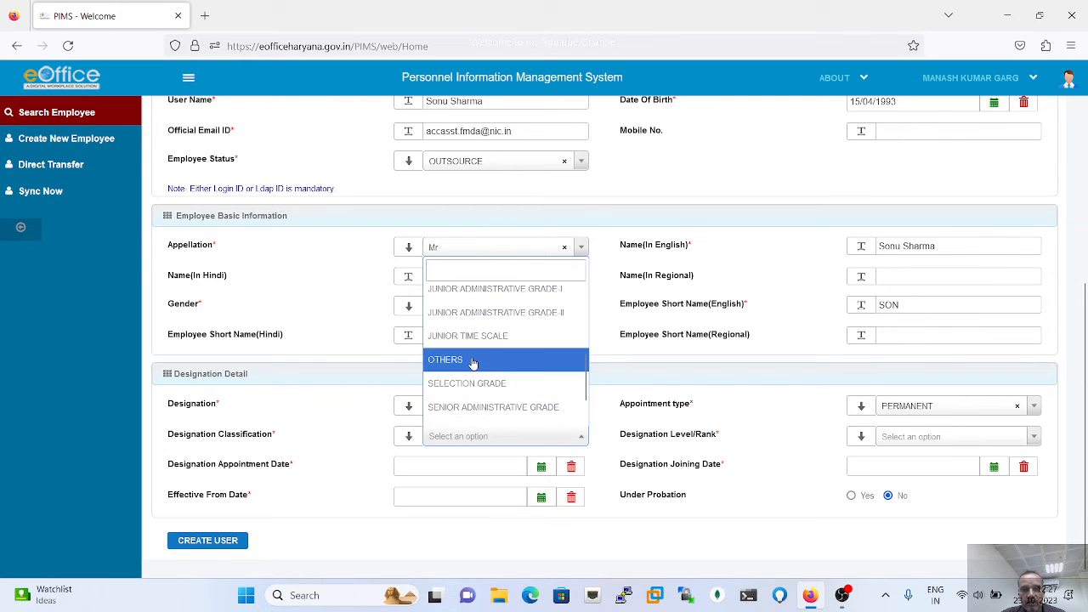
{"action": "left_click", "coordinate": [473, 361]}
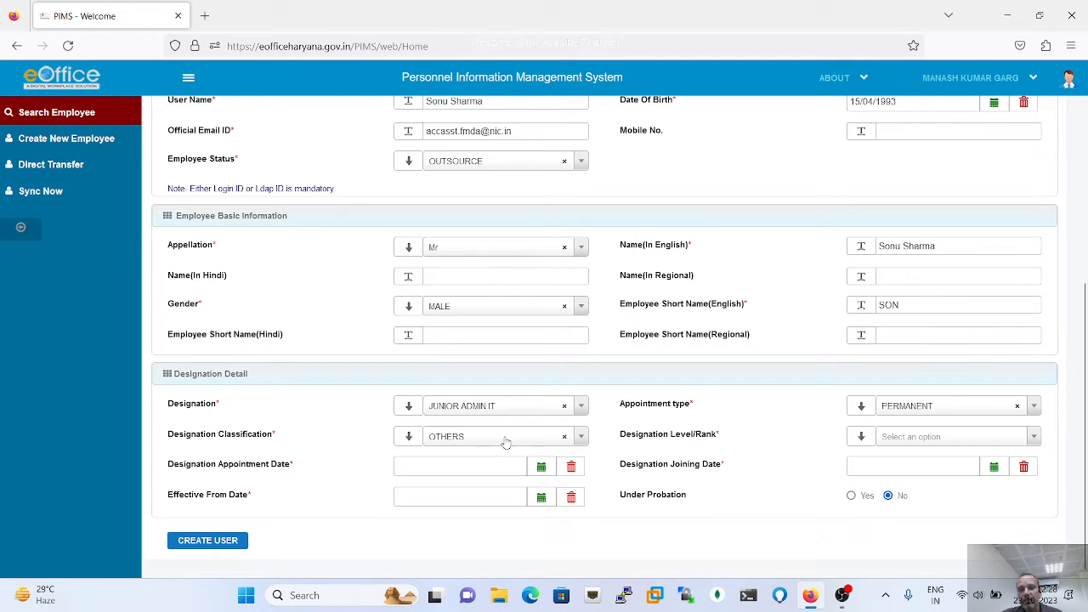
{"action": "left_click", "coordinate": [931, 438]}
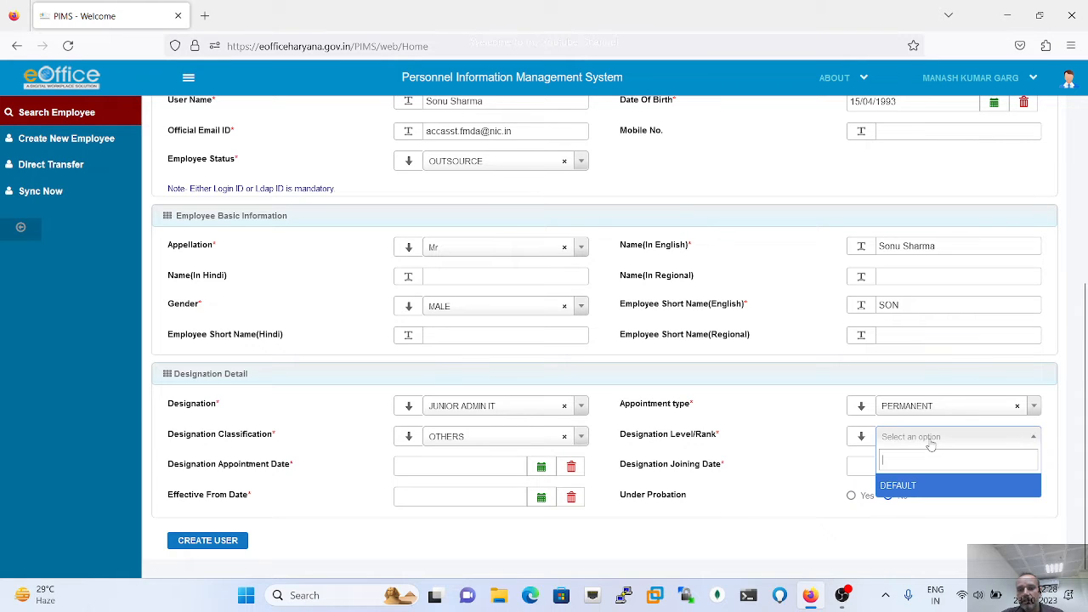
{"action": "left_click", "coordinate": [907, 484]}
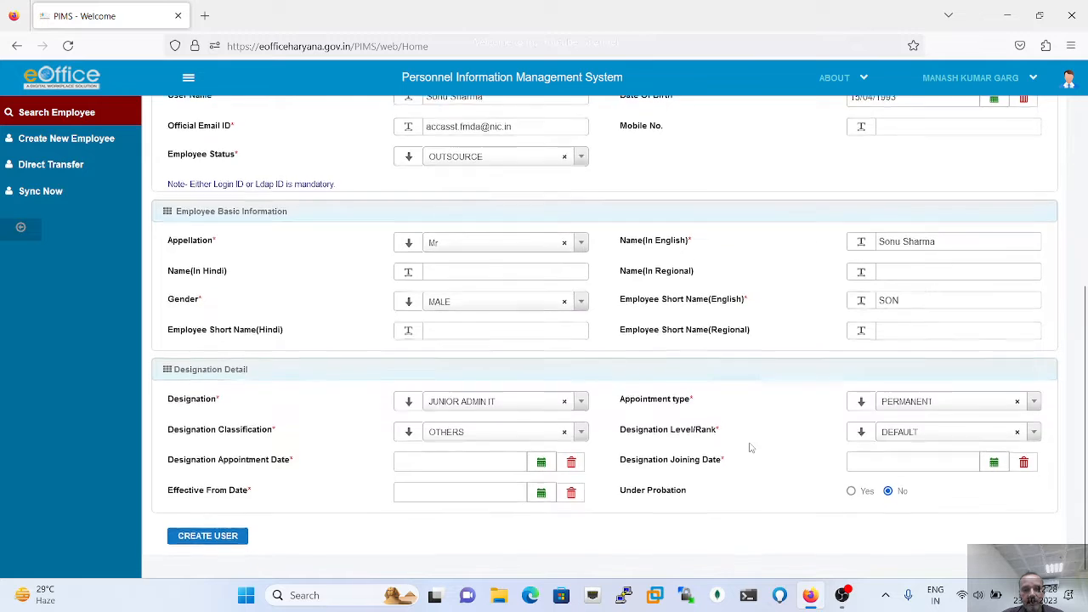
- Set the designation appointment date to 2 October 2023, then go to the Search User tab
{"action": "left_click", "coordinate": [541, 469]}
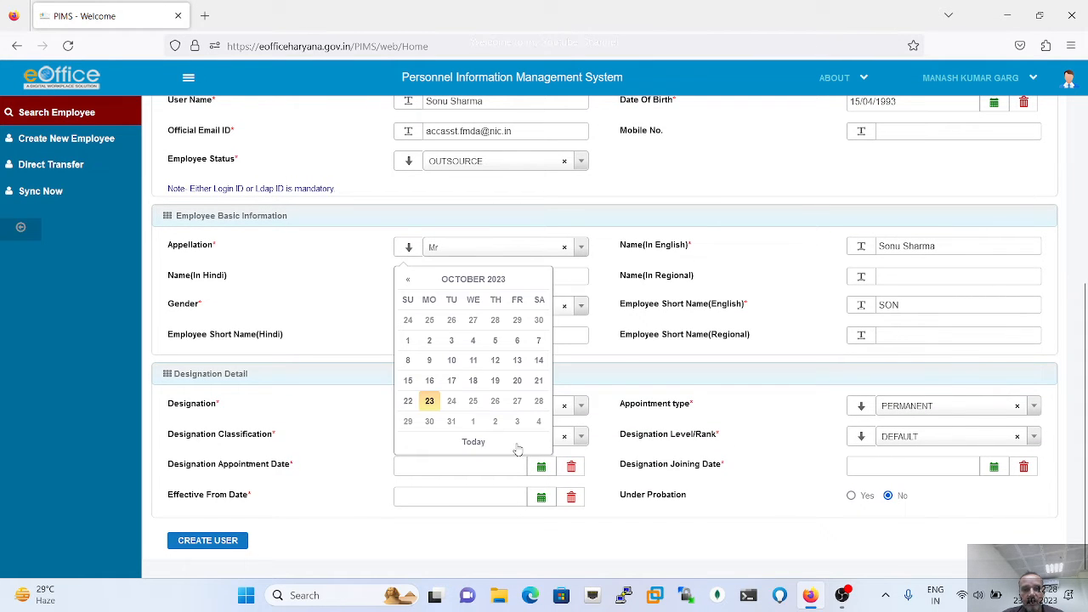
{"action": "left_click", "coordinate": [429, 341]}
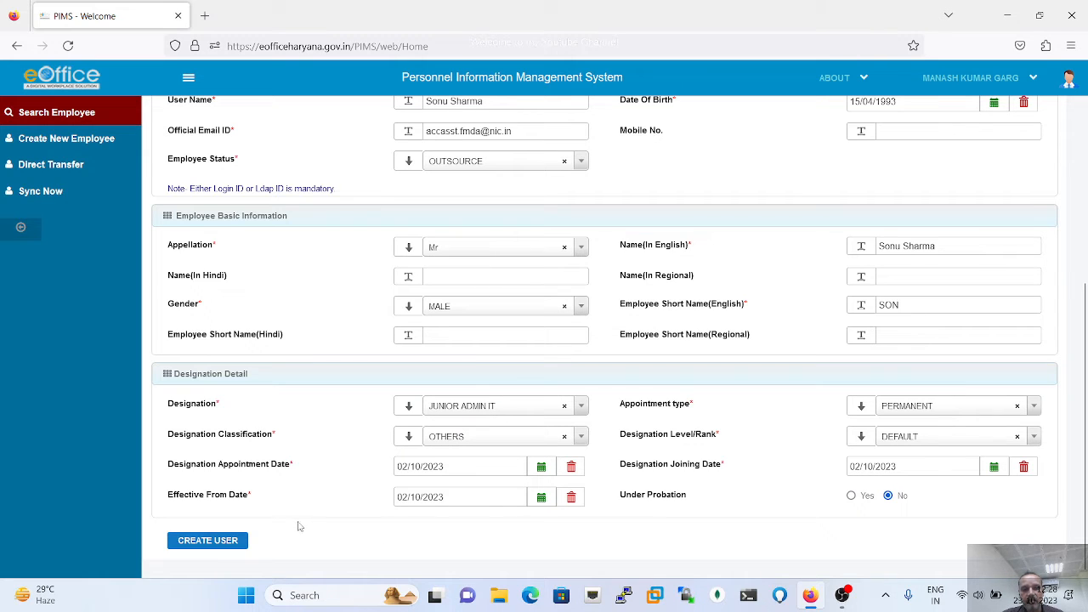
{"action": "scroll", "coordinate": [299, 525], "scroll_direction": "up", "scroll_amount": 1}
{"action": "scroll", "coordinate": [300, 525], "scroll_direction": "up", "scroll_amount": 4}
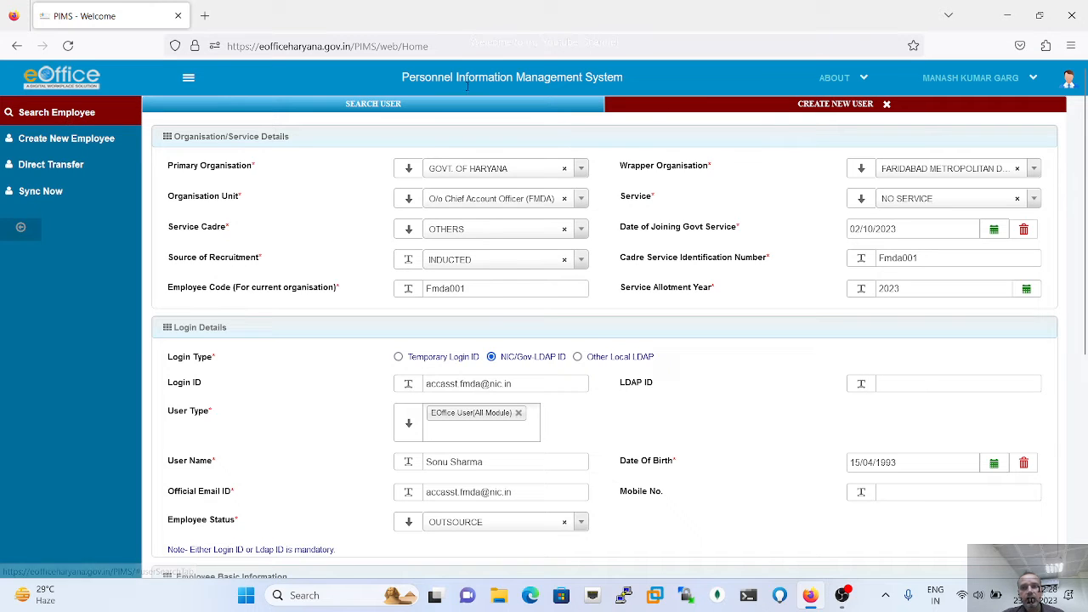
{"action": "left_click", "coordinate": [367, 108]}
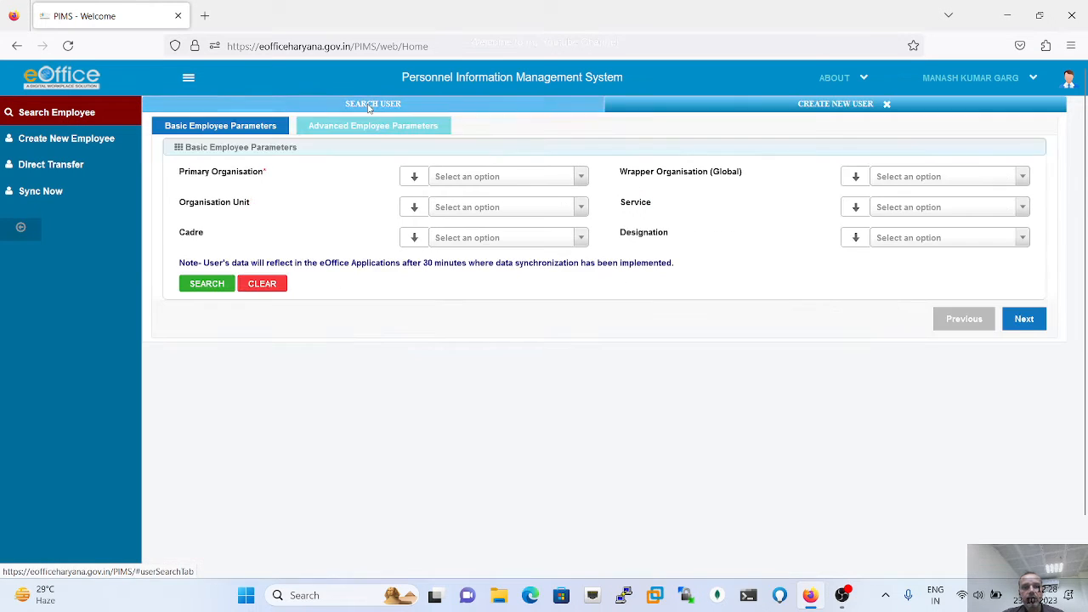
- Filter the search by GOVT. OF HARYANA, FMDA, and O/o Chief Account Officer (FMDA)
{"action": "left_click", "coordinate": [538, 185]}
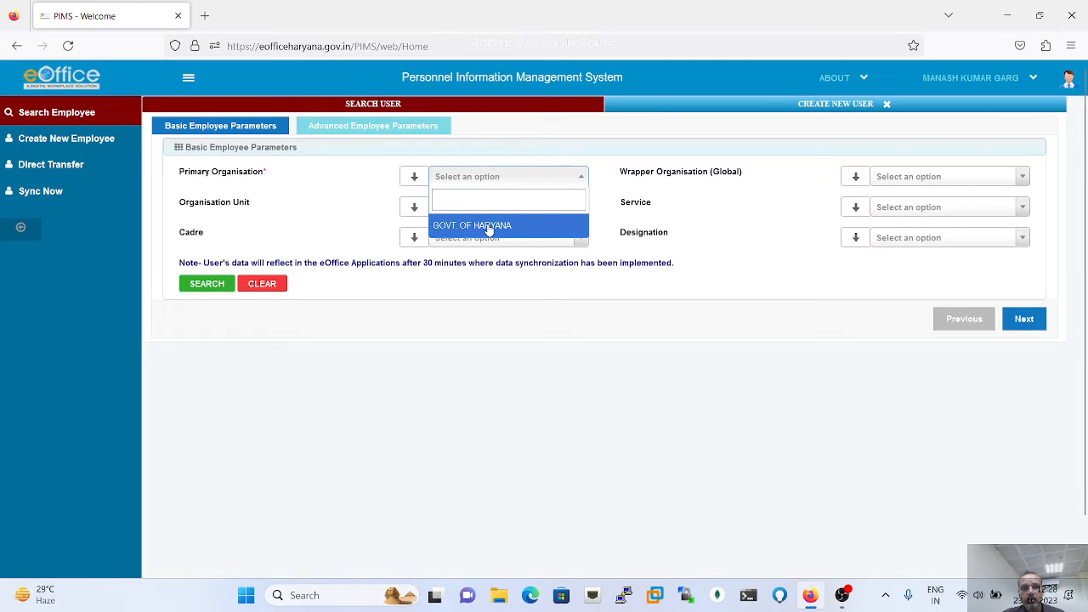
{"action": "left_click", "coordinate": [490, 227]}
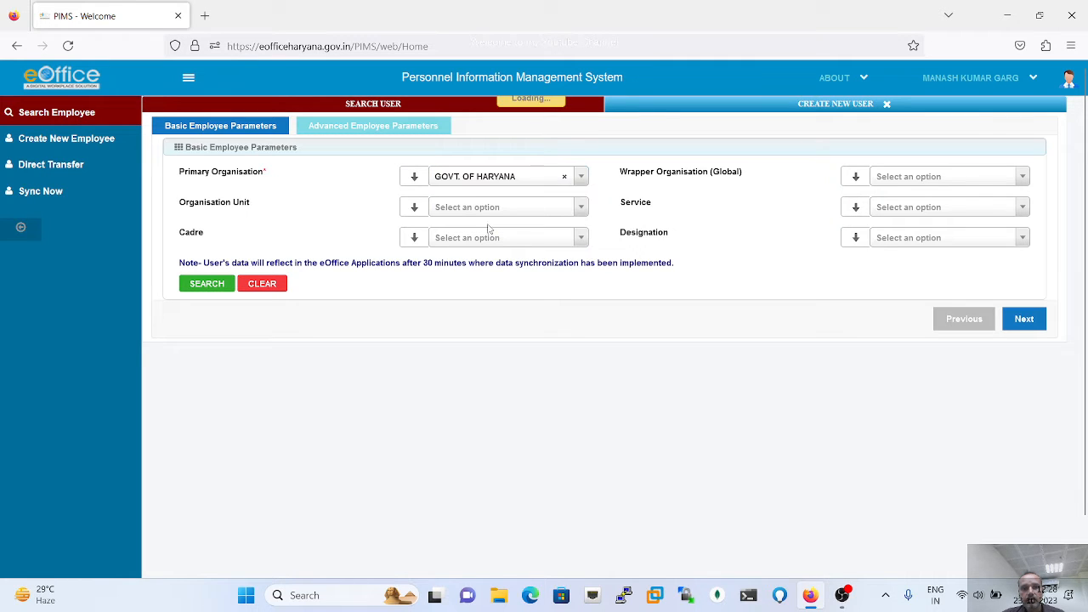
{"action": "left_click", "coordinate": [962, 178]}
{"action": "left_click", "coordinate": [940, 242]}
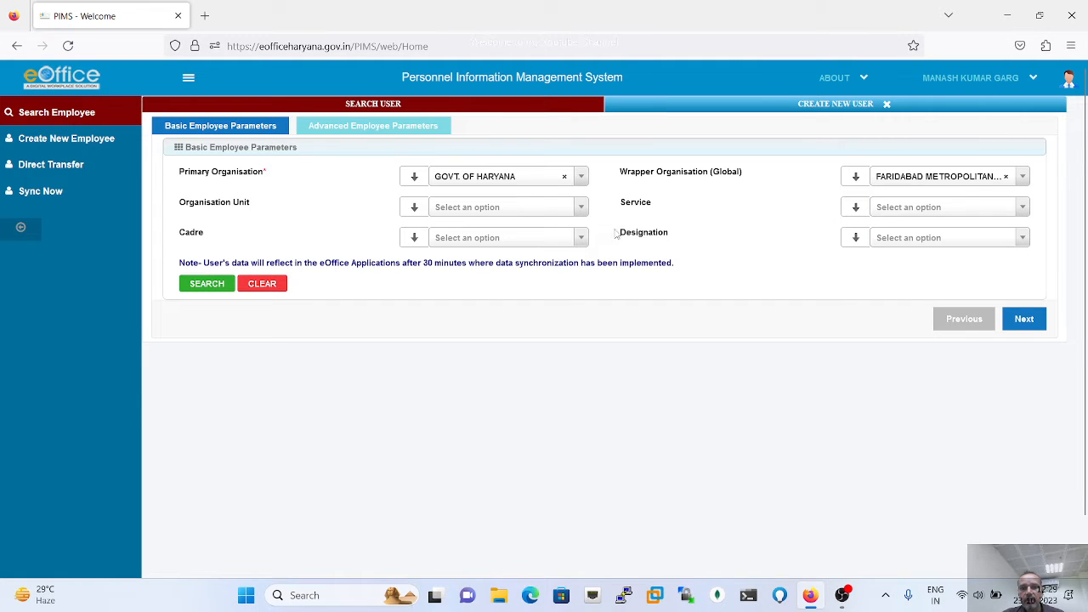
{"action": "left_click", "coordinate": [517, 209]}
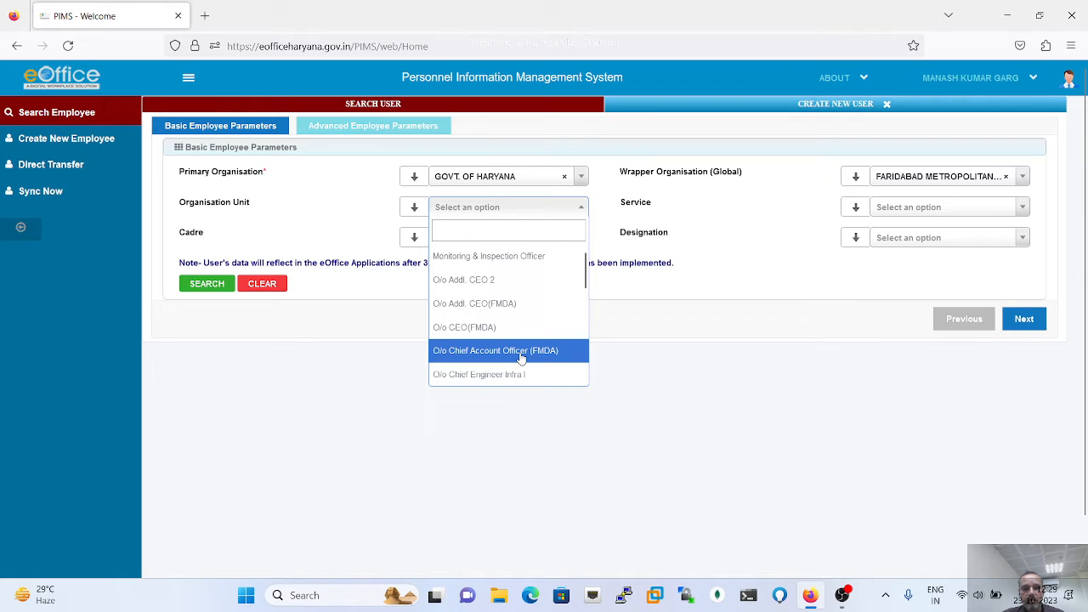
{"action": "scroll", "coordinate": [521, 359], "scroll_direction": "down", "scroll_amount": 3}
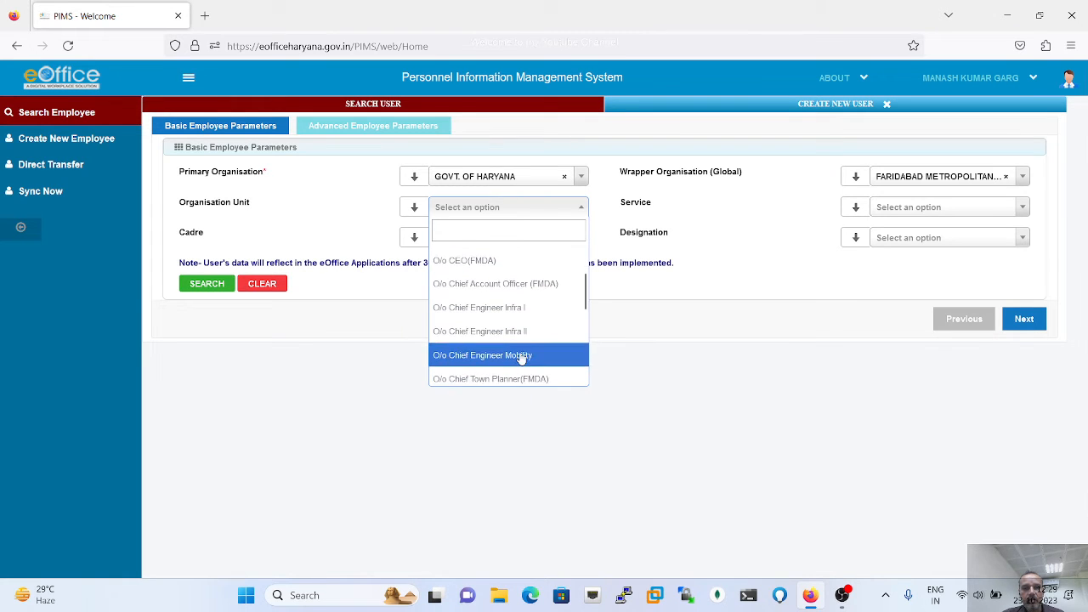
{"action": "scroll", "coordinate": [520, 355], "scroll_direction": "down", "scroll_amount": 1}
{"action": "scroll", "coordinate": [510, 331], "scroll_direction": "up", "scroll_amount": 2}
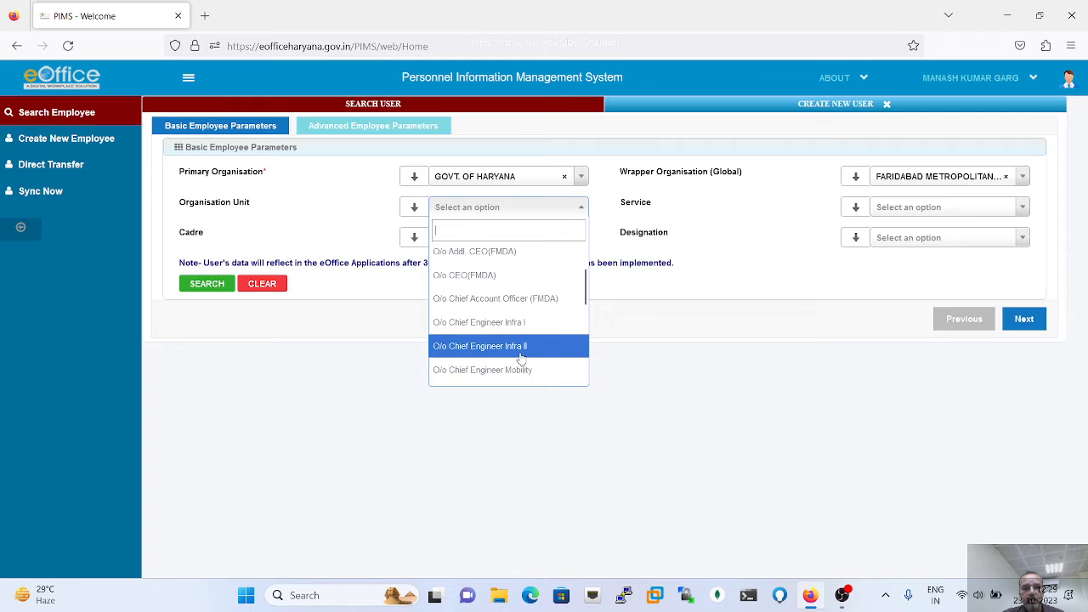
{"action": "left_click", "coordinate": [503, 303]}
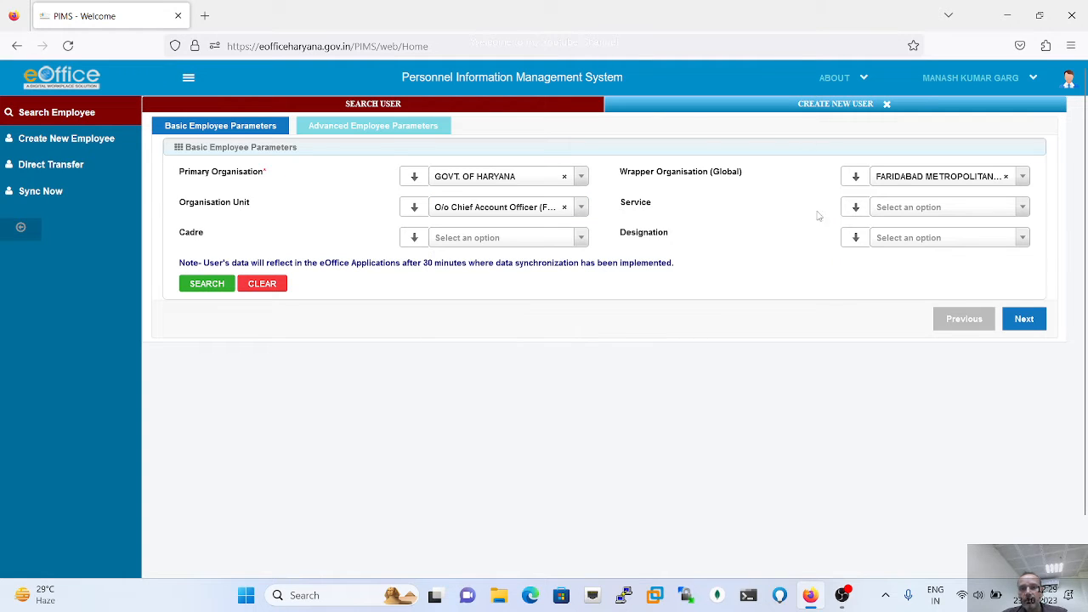
- Run the search and review the nine listed employees
{"action": "left_click", "coordinate": [209, 286]}
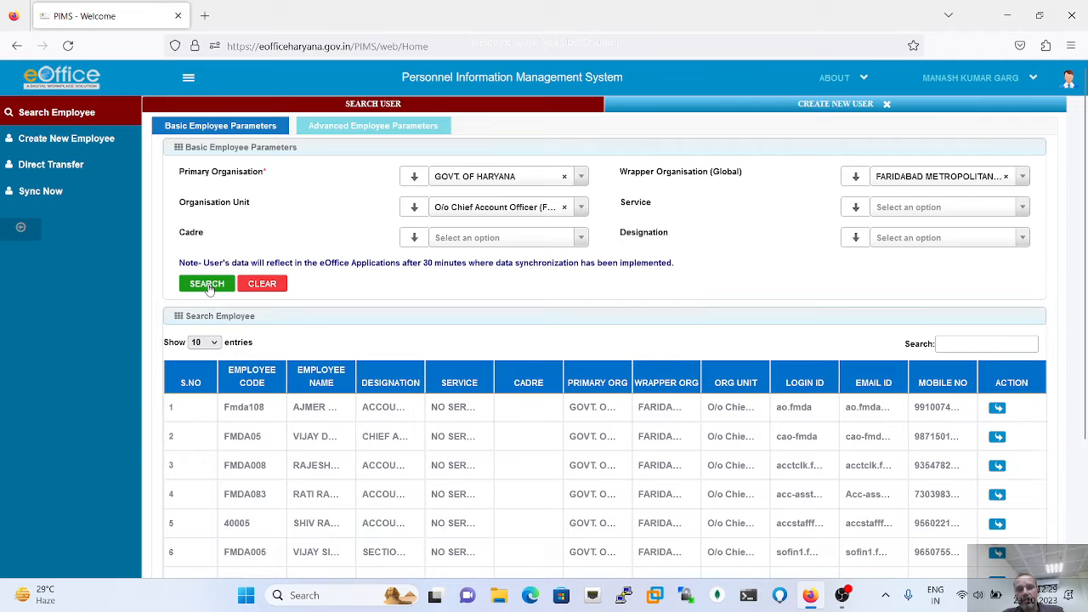
{"action": "scroll", "coordinate": [510, 429], "scroll_direction": "down", "scroll_amount": 2}
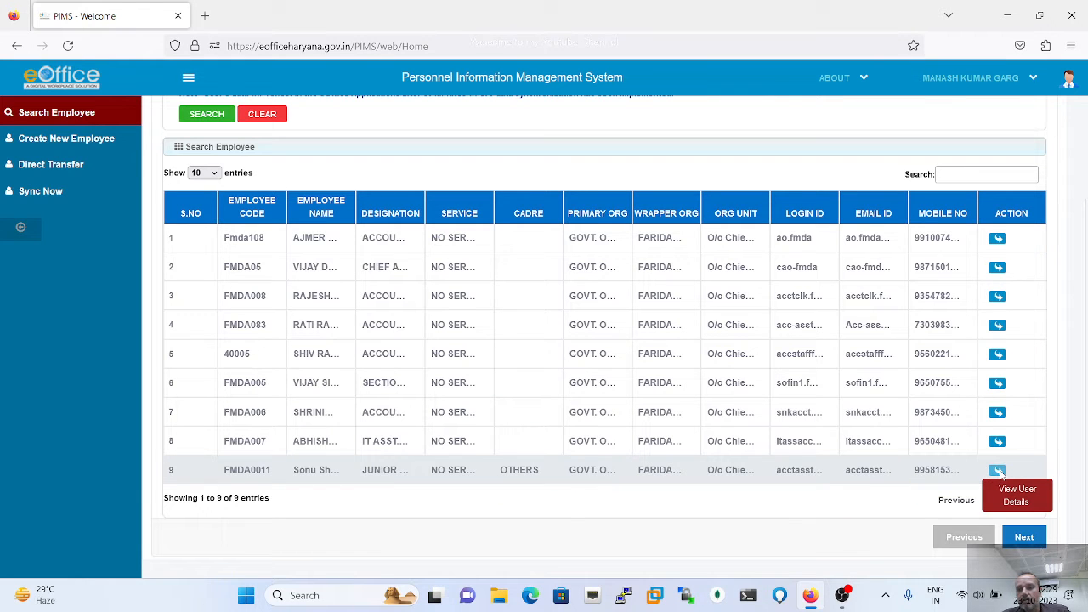
{"action": "scroll", "coordinate": [776, 198], "scroll_direction": "up", "scroll_amount": 1}
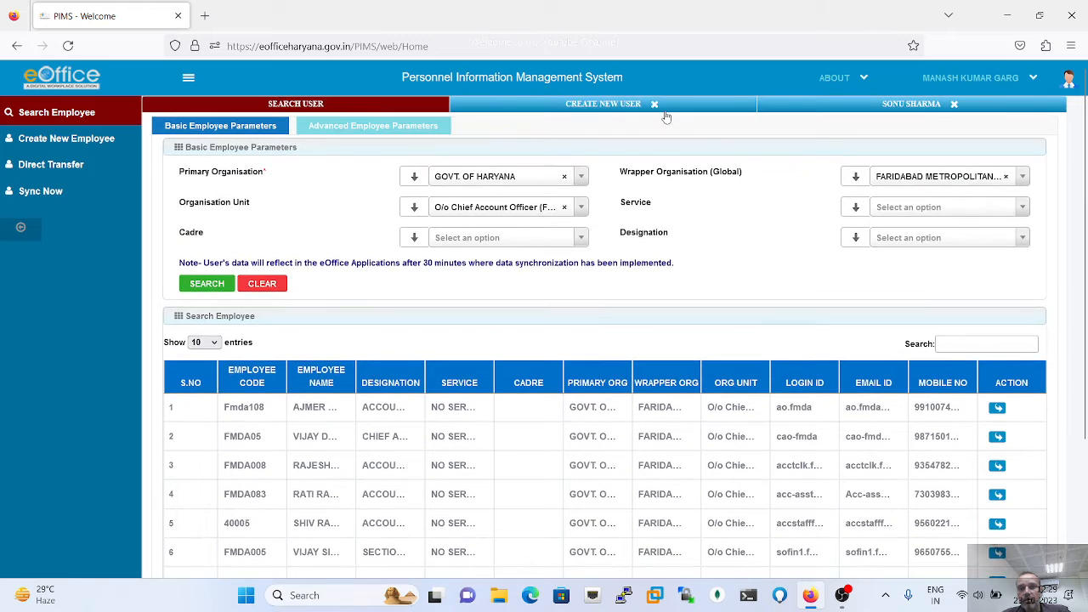
- Open the employee's OU Assignment/De-Assignment page, showing primary OU O/o Chief Account Officer (FMDA)
{"action": "left_click", "coordinate": [929, 111]}
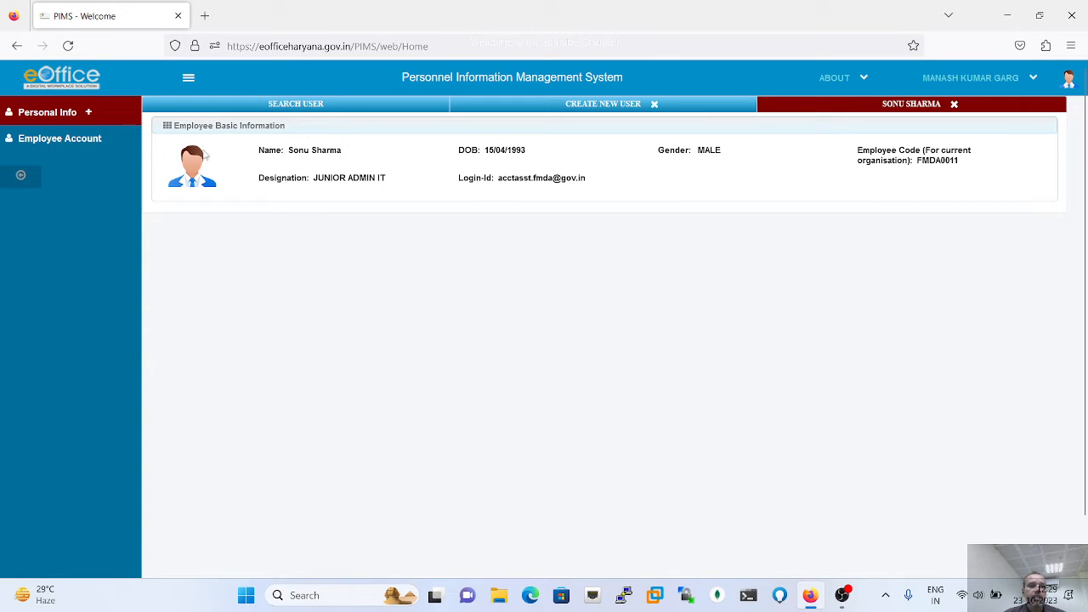
{"action": "left_click", "coordinate": [89, 114]}
{"action": "scroll", "coordinate": [89, 376], "scroll_direction": "down", "scroll_amount": 3}
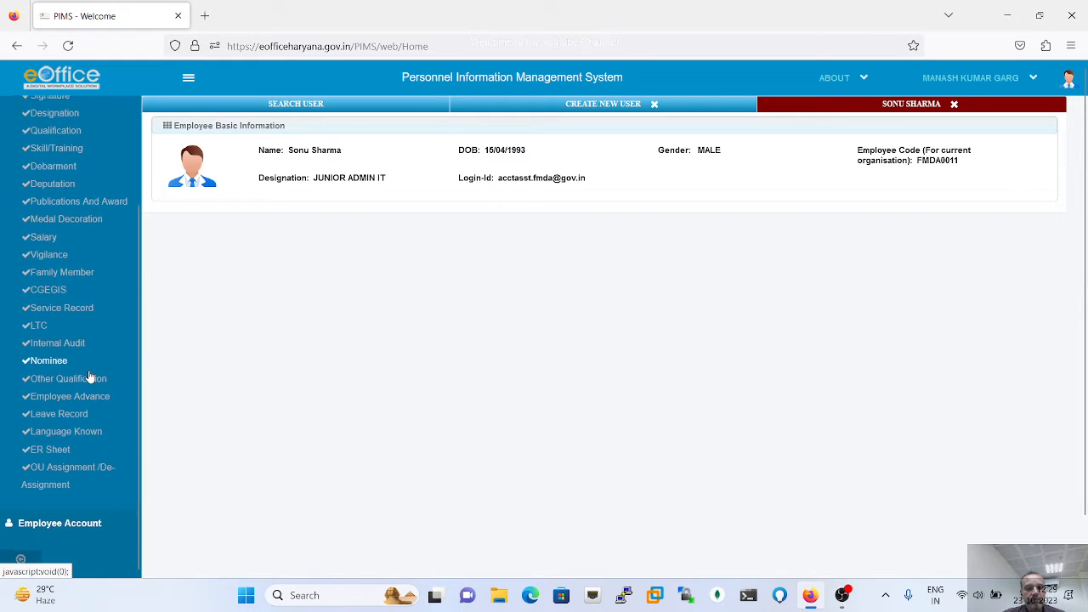
{"action": "left_click", "coordinate": [73, 481]}
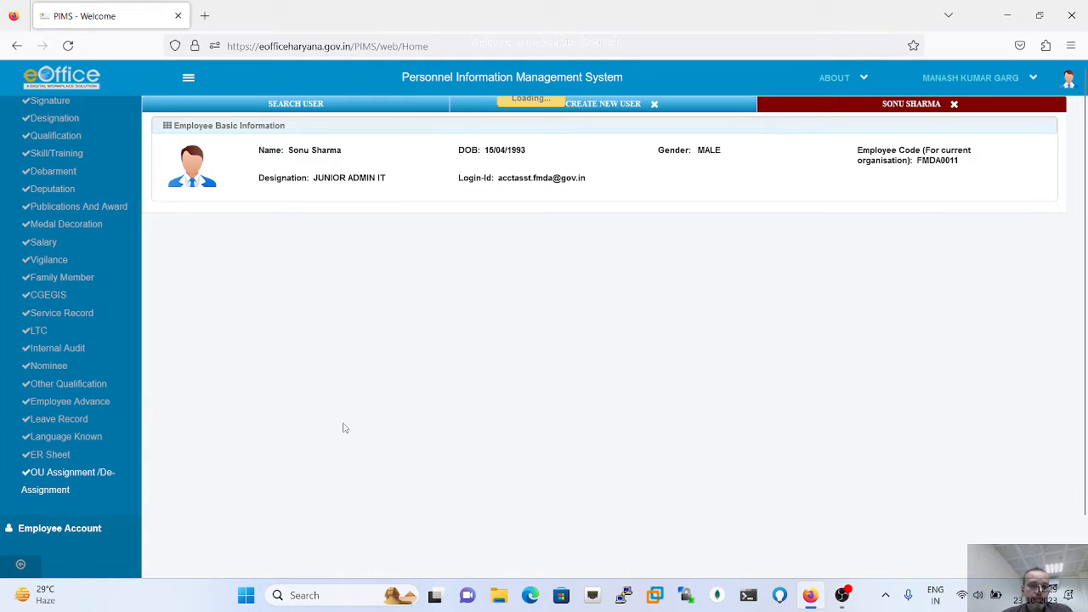
{"action": "left_click", "coordinate": [66, 477]}
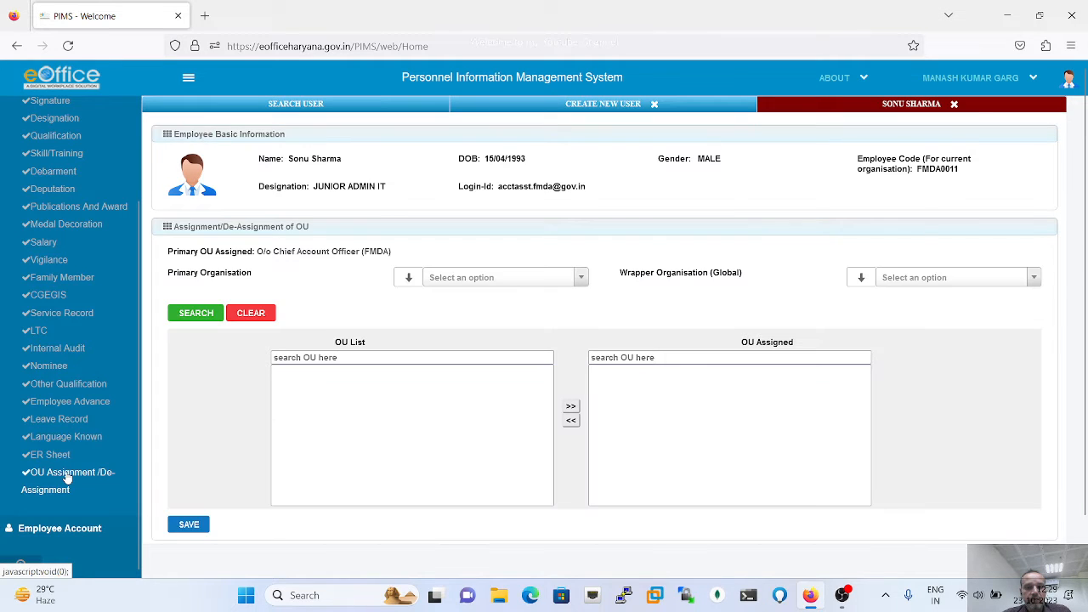
- List units for GOVT. OF HARYANA and FARIDABAD METROPOLITAN DEVELOPMENT AUTHORITY, then pick O/o Addl. CEO 2
{"action": "left_click", "coordinate": [504, 284]}
{"action": "left_click", "coordinate": [485, 326]}
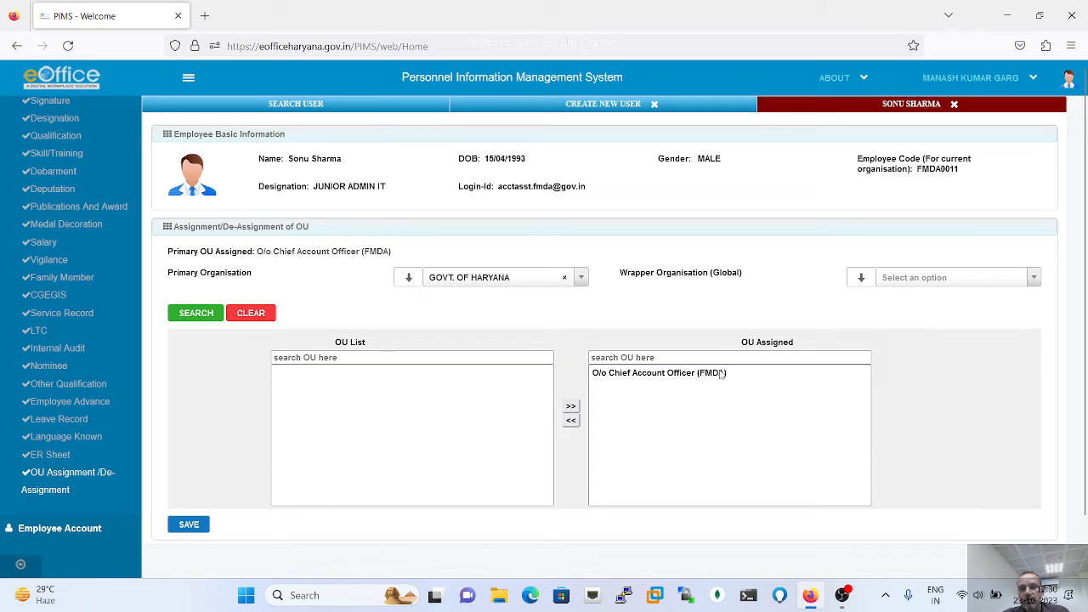
{"action": "left_click", "coordinate": [909, 284]}
{"action": "left_click", "coordinate": [918, 333]}
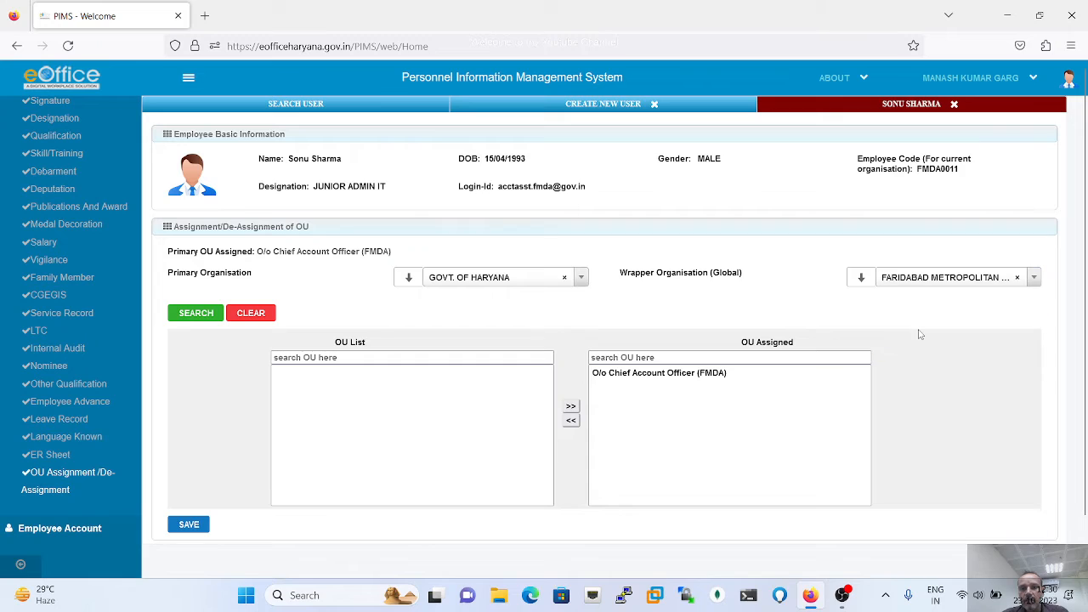
{"action": "left_click", "coordinate": [202, 314]}
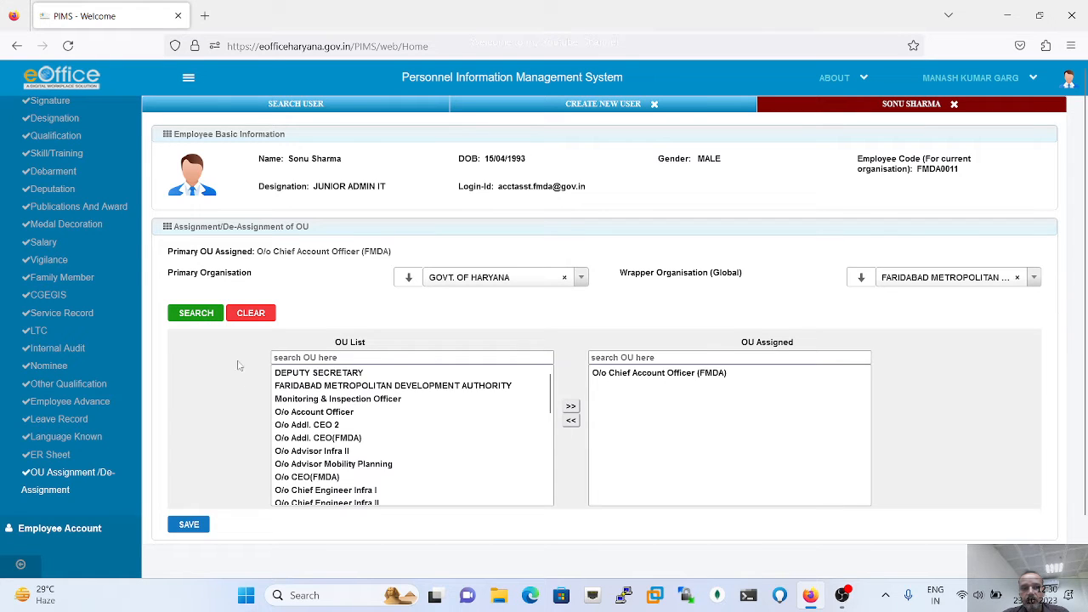
{"action": "scroll", "coordinate": [429, 408], "scroll_direction": "down", "scroll_amount": 6}
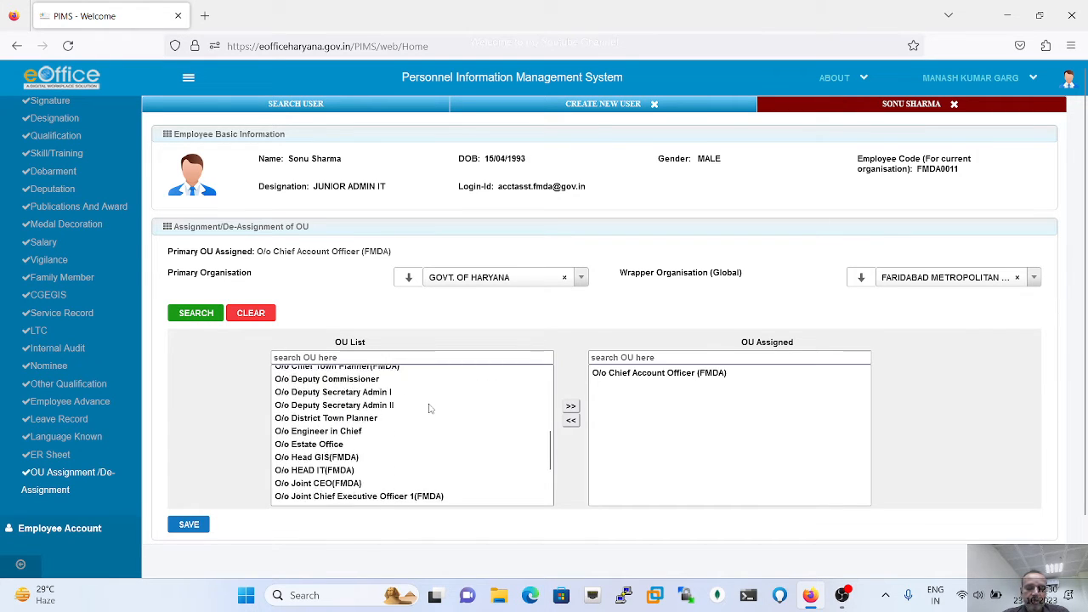
{"action": "scroll", "coordinate": [429, 408], "scroll_direction": "up", "scroll_amount": 6}
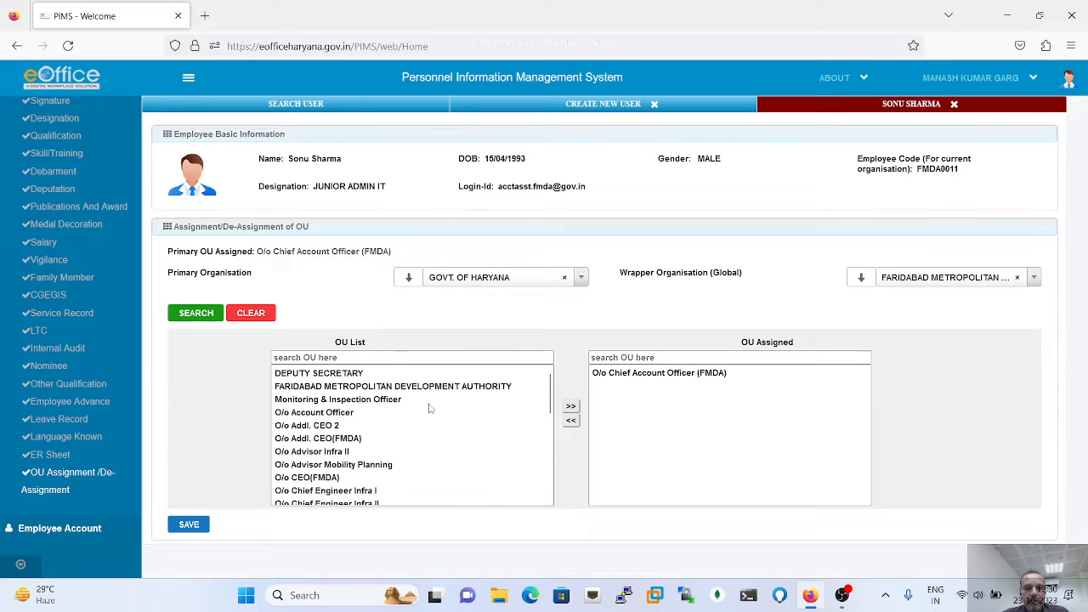
{"action": "left_click", "coordinate": [311, 427]}
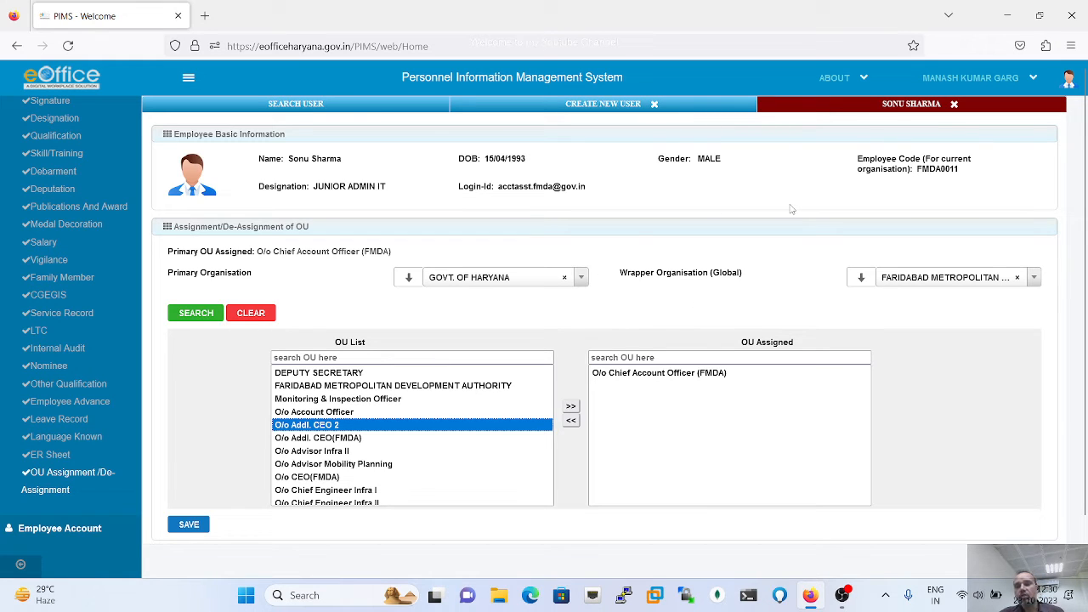
- Switch the login role to POST ADMIN and open Post Structure under Post Echelon
{"action": "left_click", "coordinate": [1017, 82]}
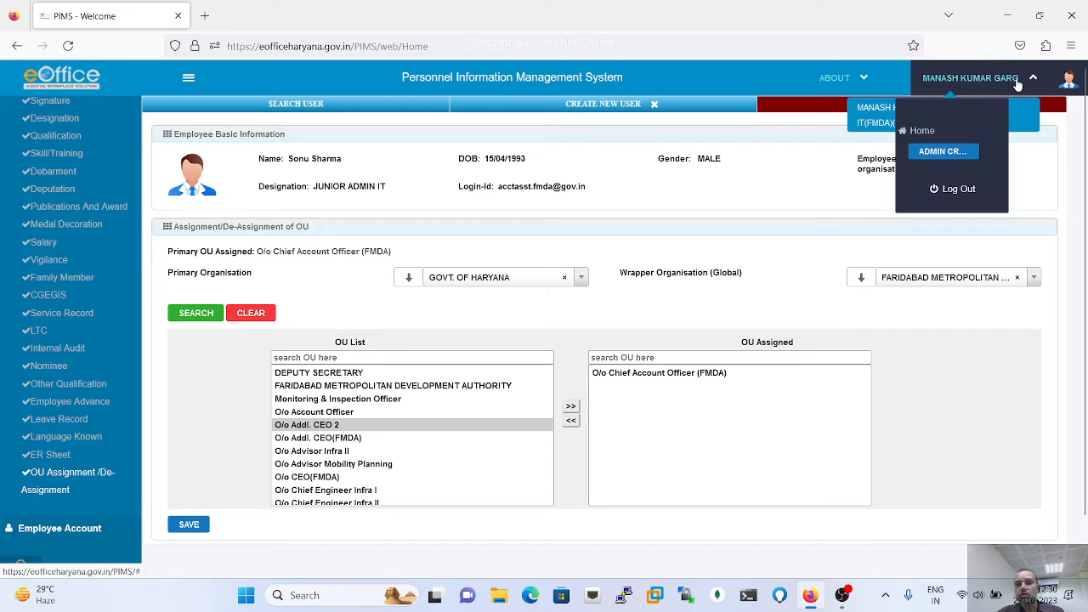
{"action": "left_click", "coordinate": [932, 152]}
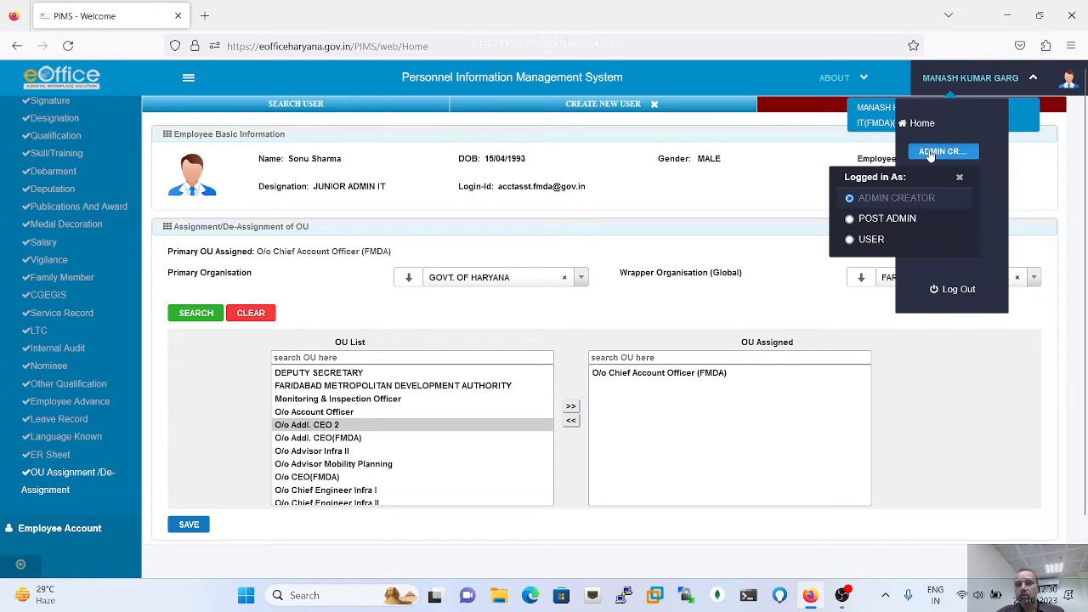
{"action": "left_click", "coordinate": [872, 218]}
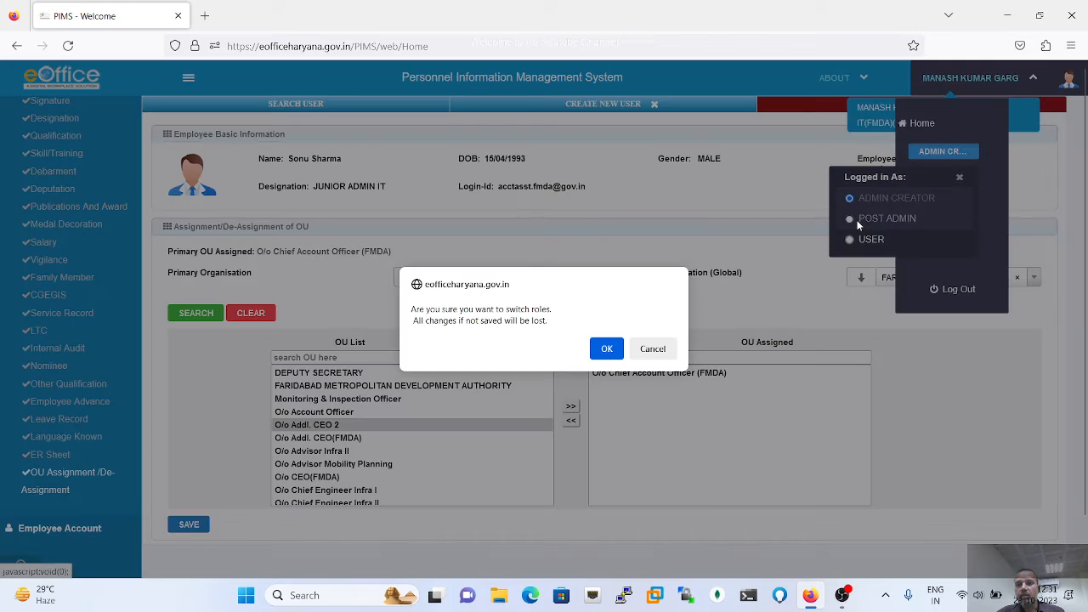
{"action": "left_click", "coordinate": [604, 350]}
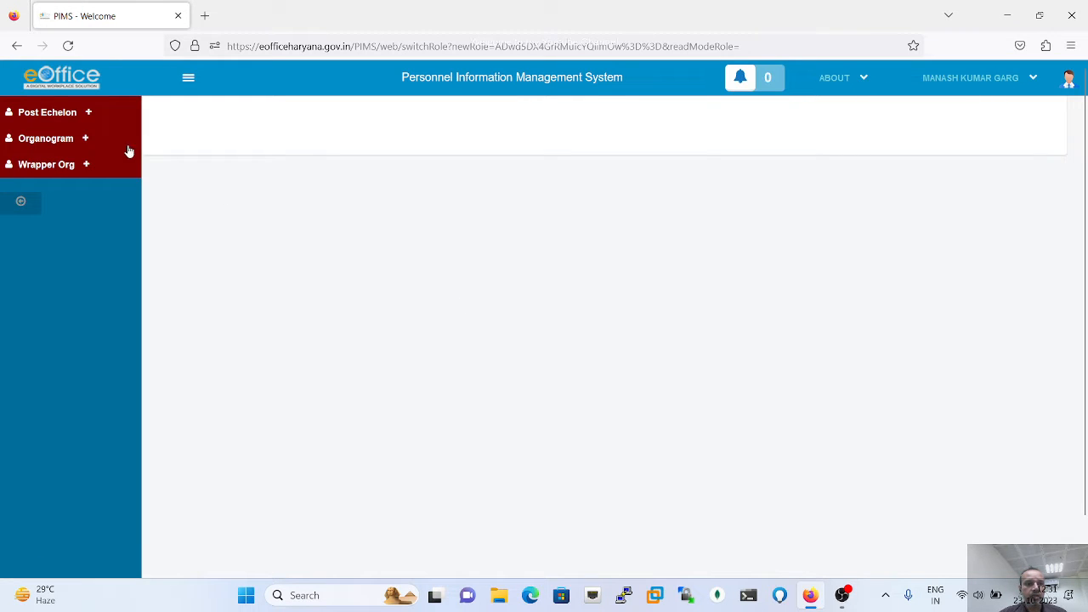
{"action": "left_click", "coordinate": [88, 114]}
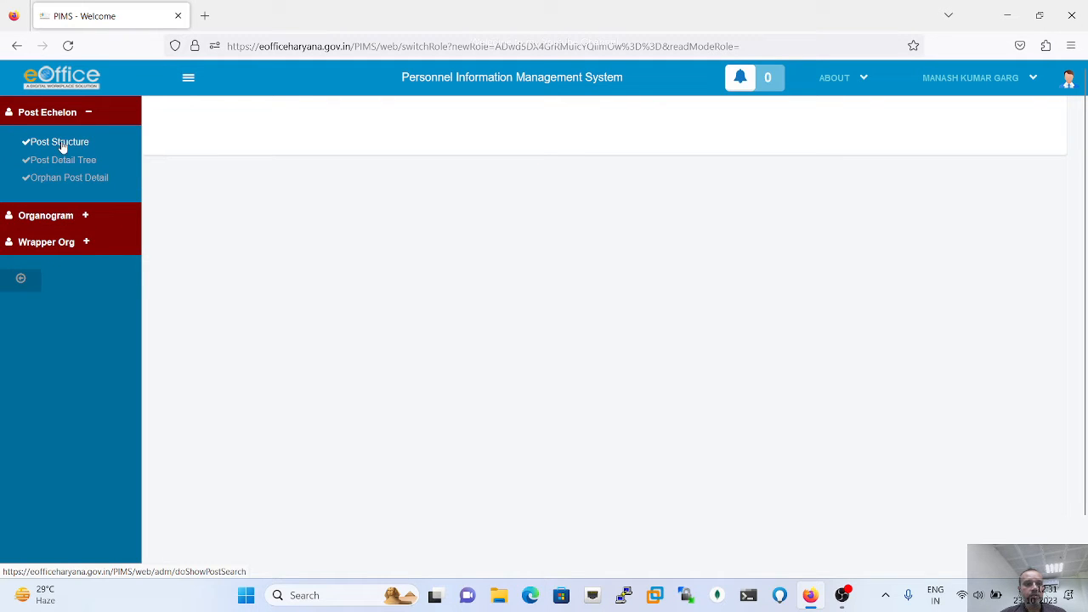
{"action": "left_click", "coordinate": [61, 144]}
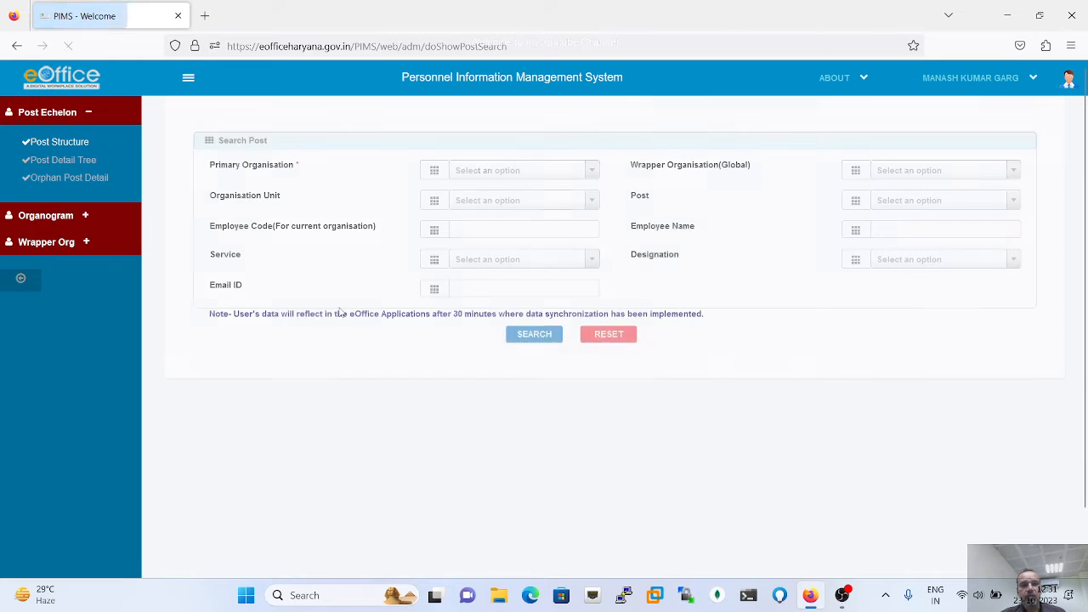
- Search posts in GOVT. OF HARYANA, FMDA, unit O/o Chief Account Officer (FMDA)
{"action": "left_click", "coordinate": [592, 173]}
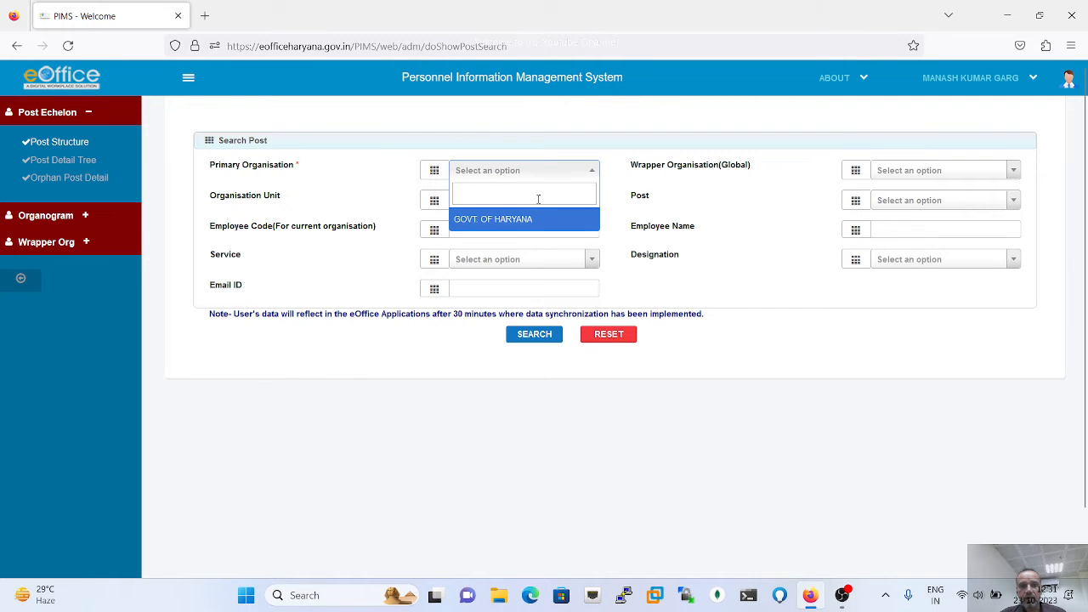
{"action": "left_click", "coordinate": [509, 223]}
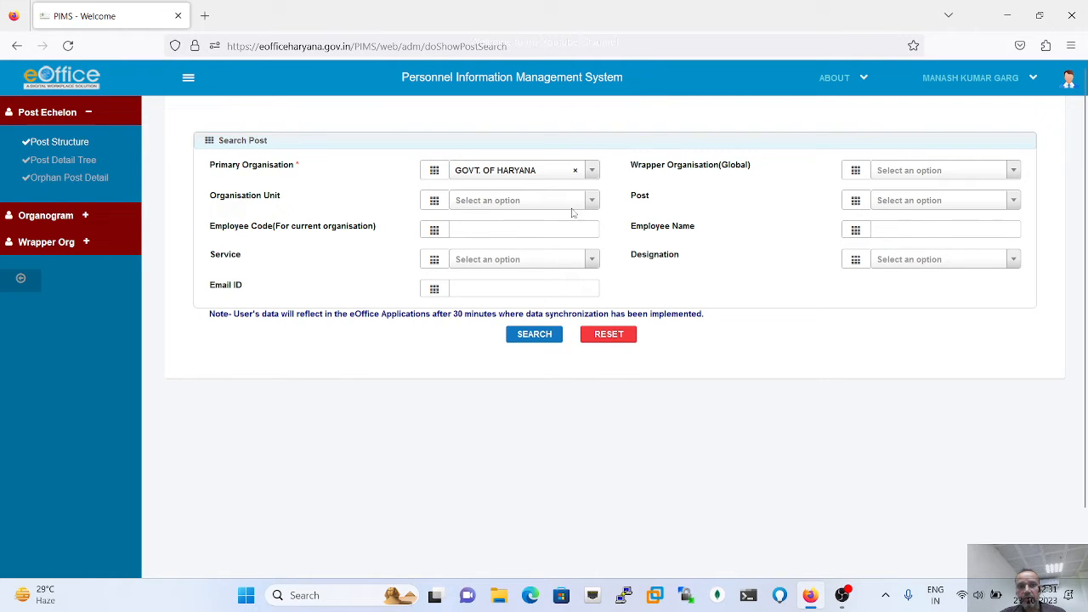
{"action": "left_click", "coordinate": [930, 172]}
{"action": "left_click", "coordinate": [931, 231]}
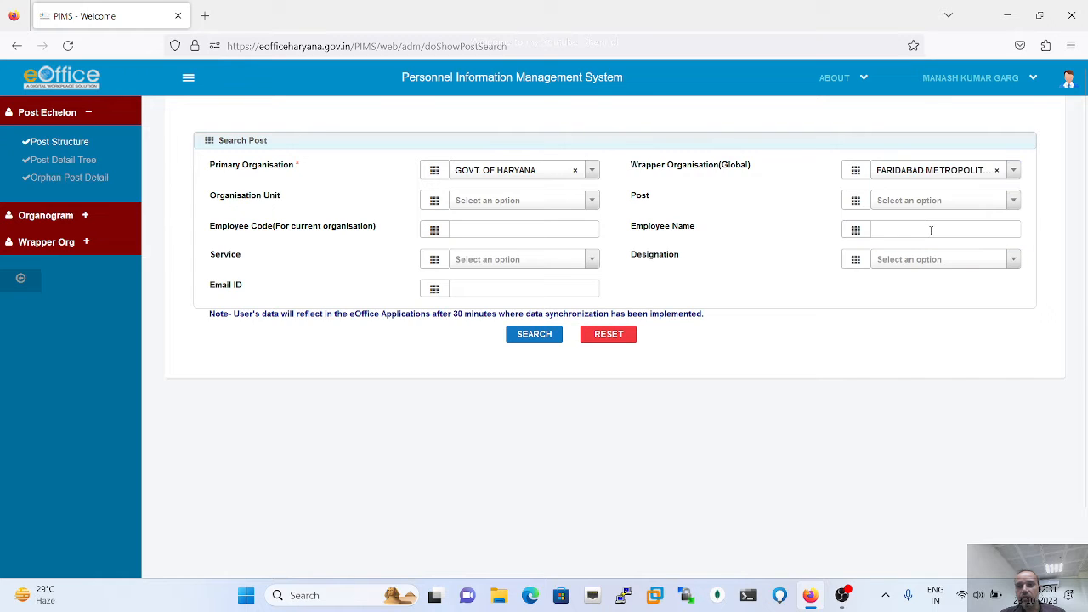
{"action": "left_click", "coordinate": [513, 207]}
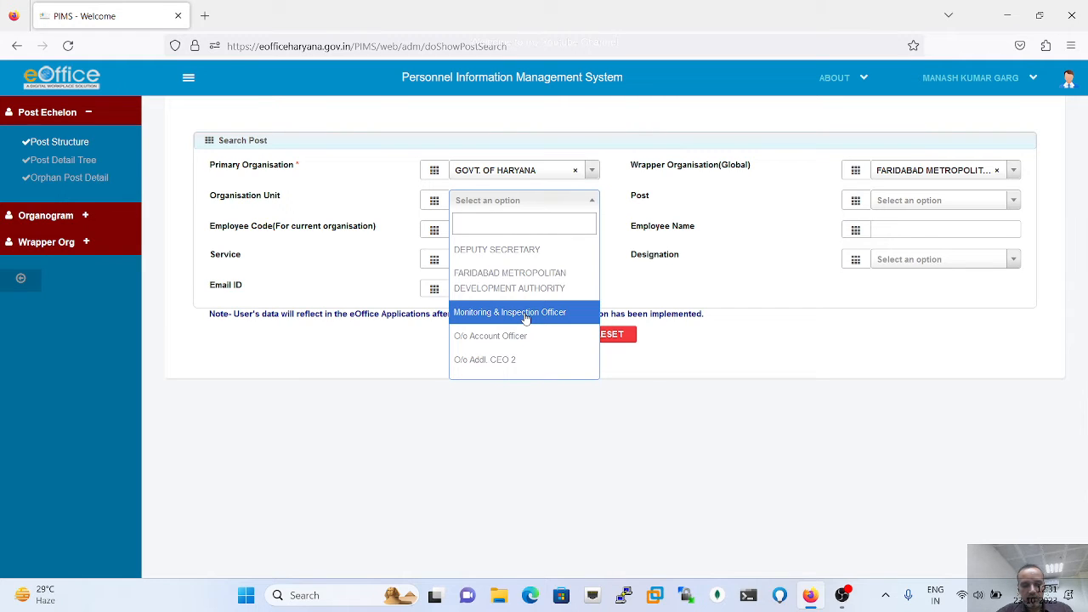
{"action": "type", "text": "O/o"}
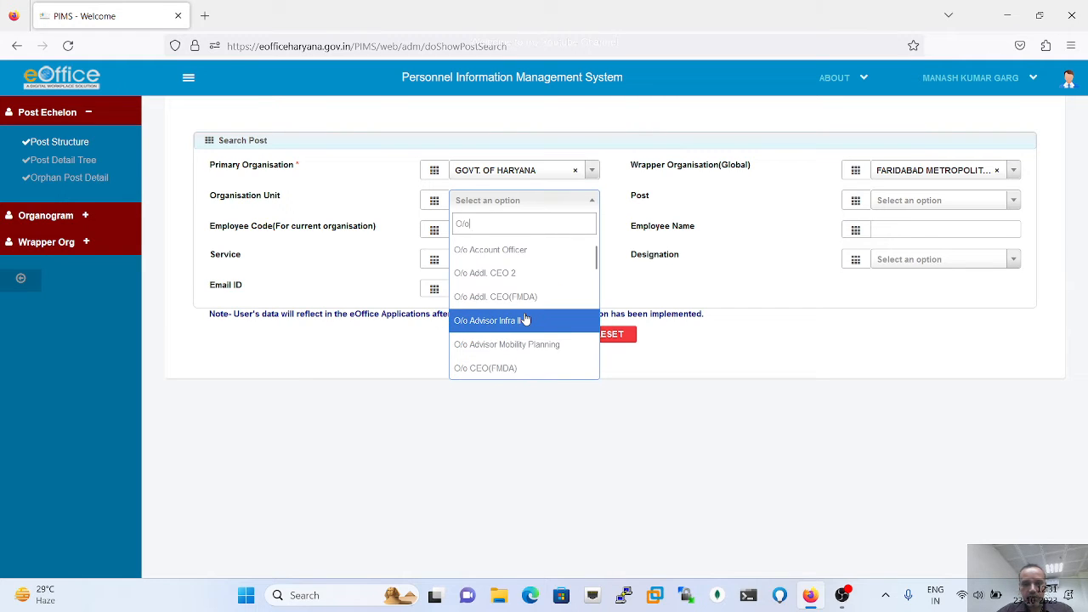
{"action": "type", "text": " Ch"}
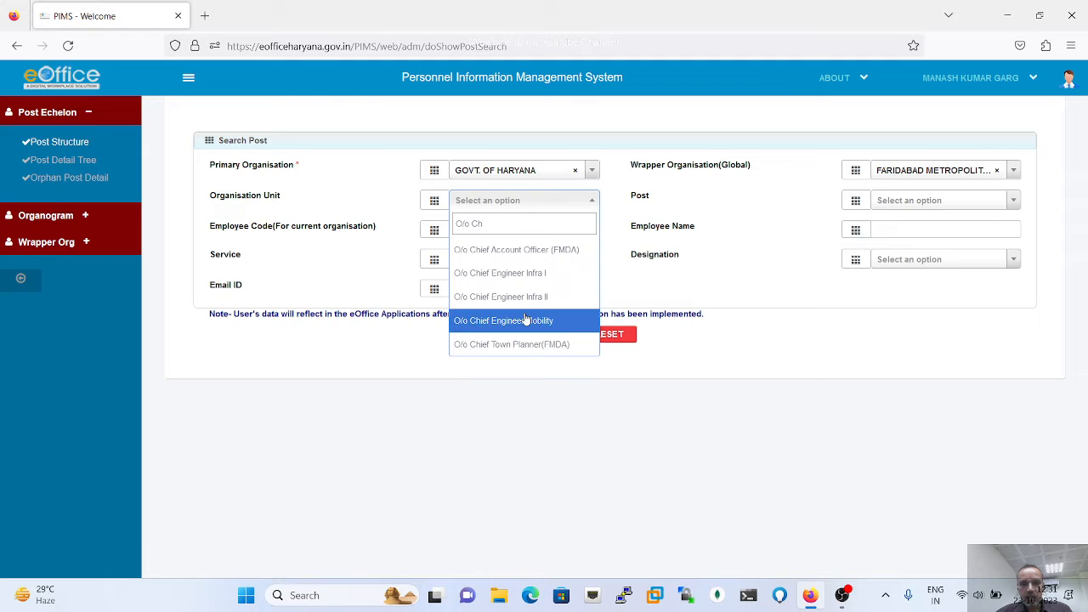
{"action": "left_click", "coordinate": [539, 248]}
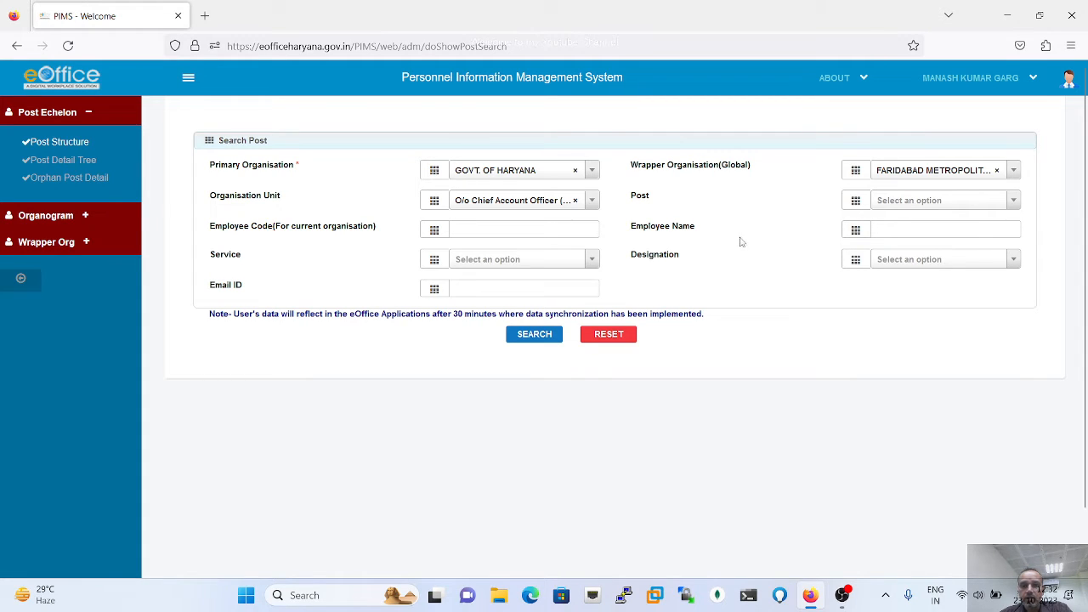
{"action": "left_click", "coordinate": [536, 338]}
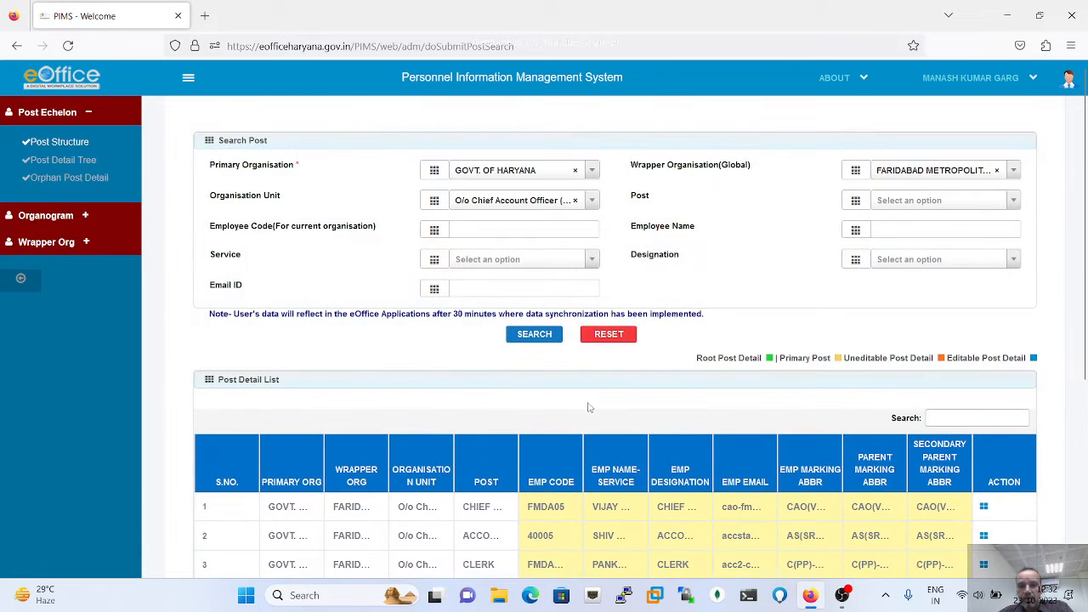
- Scroll down to the Post Detail List to reach the Chief Account Officer post
{"action": "scroll", "coordinate": [648, 400], "scroll_direction": "down", "scroll_amount": 3}
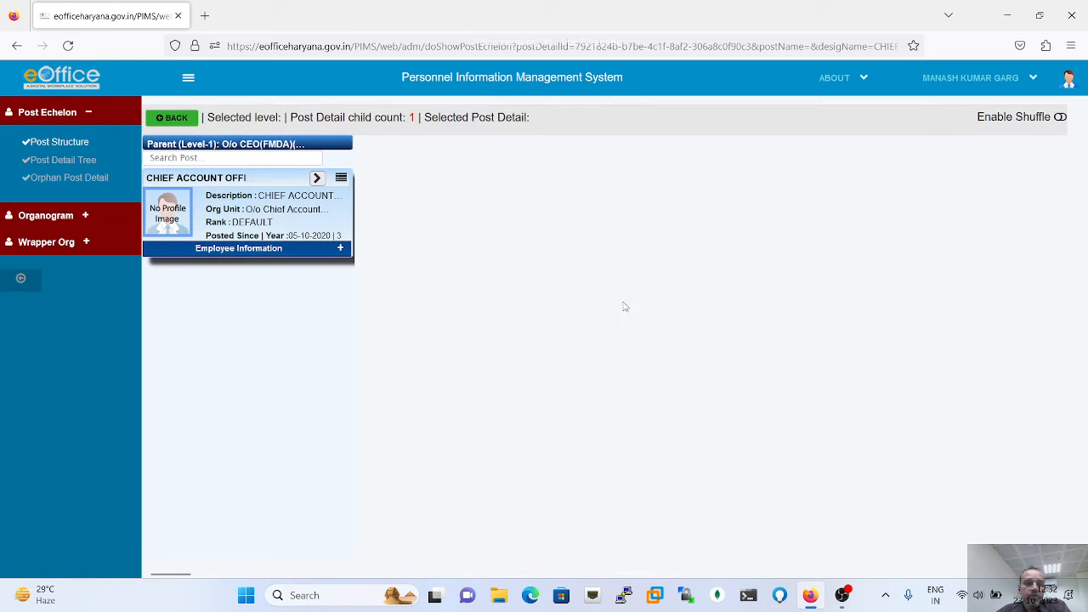
- Expand Employee Information on the CHIEF ACCOUNT OFFICER card and reveal its 8 child posts
{"action": "left_click", "coordinate": [340, 250]}
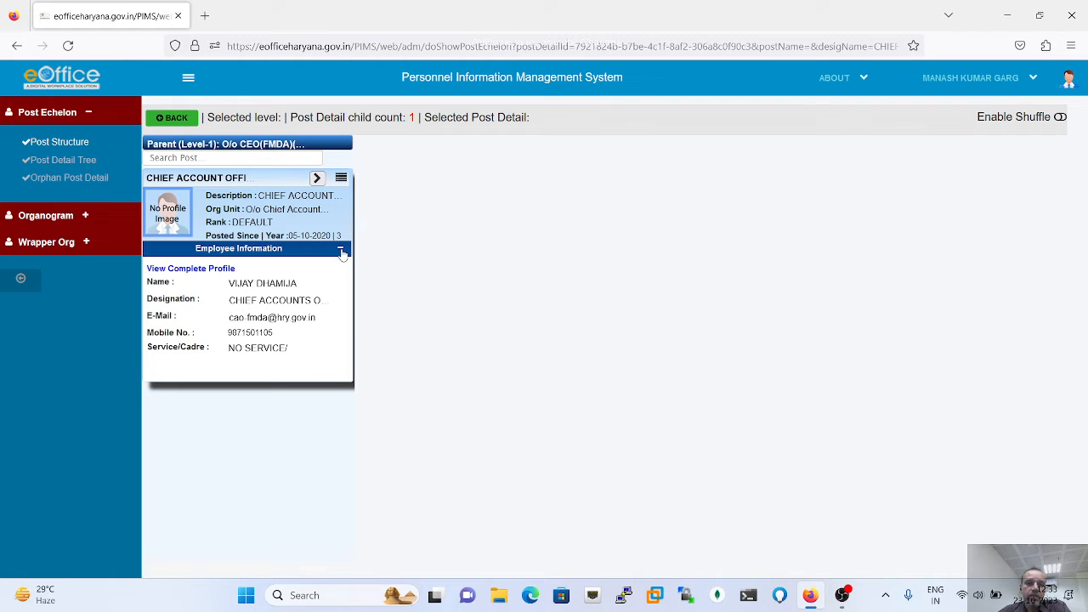
{"action": "left_click", "coordinate": [316, 180]}
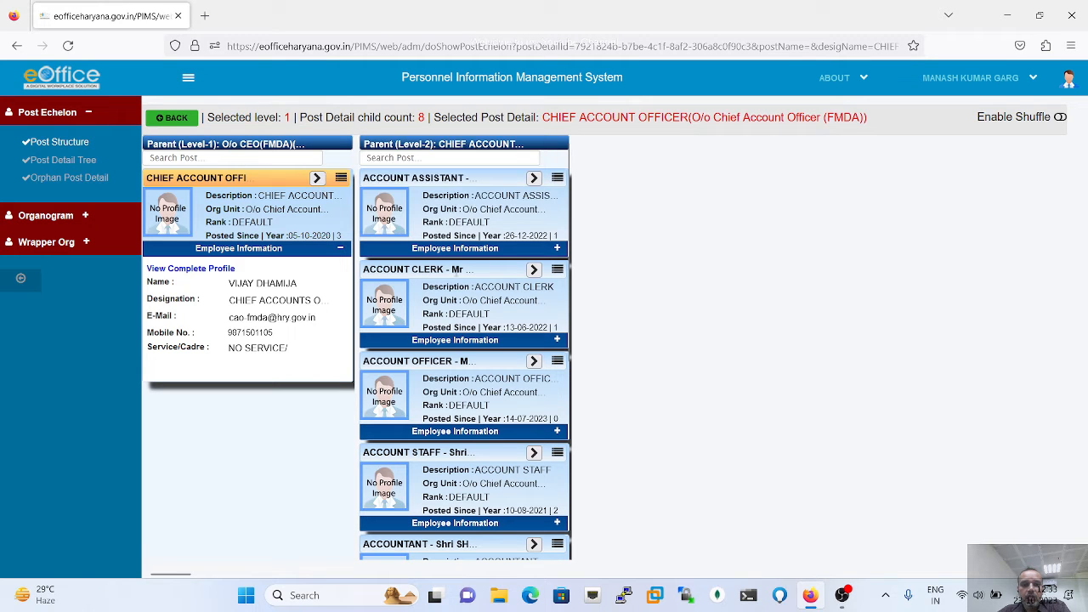
- Review the Level-2 posts, collapse them, and open the CHIEF ACCOUNT OFFICER Action menu
{"action": "scroll", "coordinate": [470, 470], "scroll_direction": "down", "scroll_amount": 3}
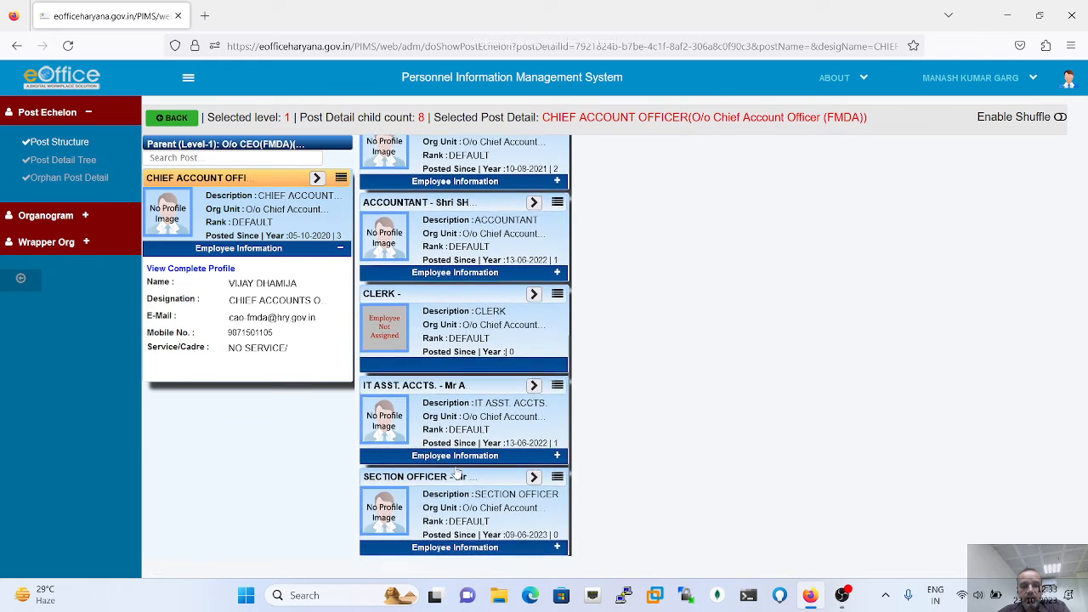
{"action": "scroll", "coordinate": [456, 472], "scroll_direction": "up", "scroll_amount": 4}
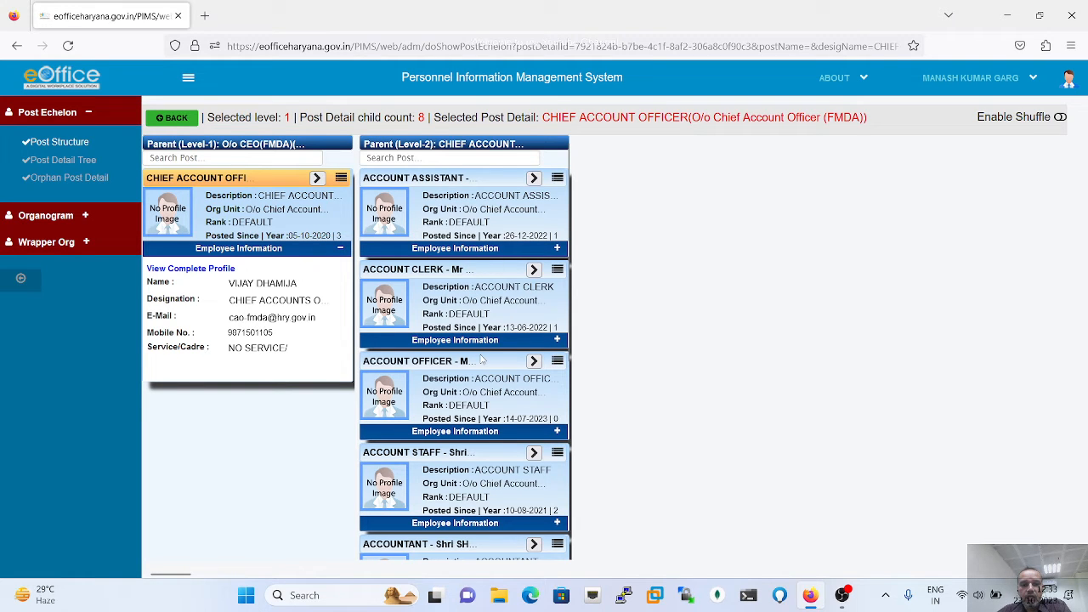
{"action": "scroll", "coordinate": [481, 360], "scroll_direction": "down", "scroll_amount": 4}
{"action": "scroll", "coordinate": [481, 357], "scroll_direction": "up", "scroll_amount": 4}
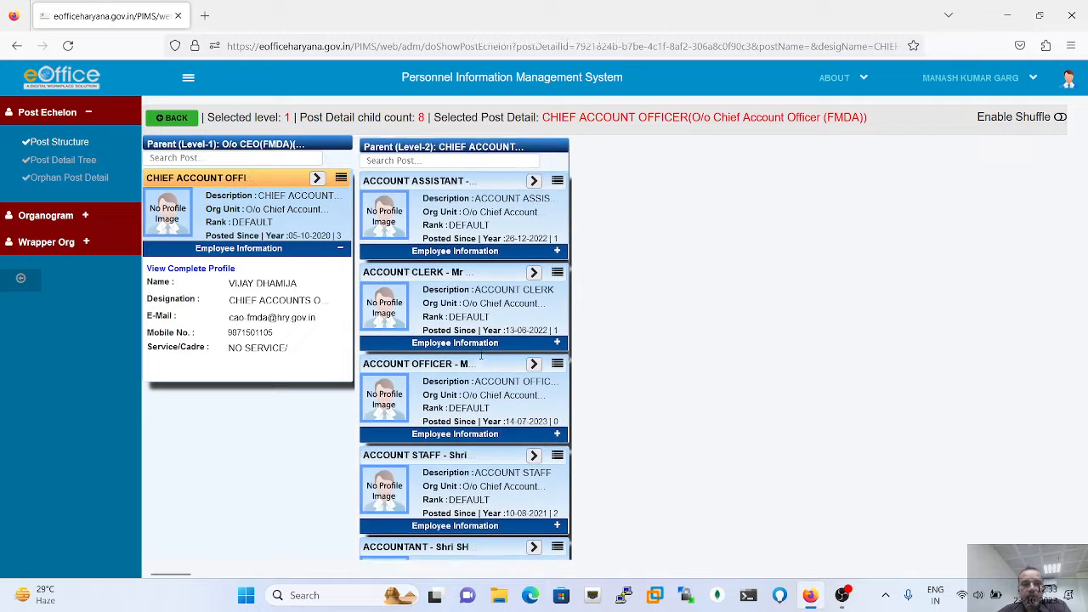
{"action": "scroll", "coordinate": [481, 355], "scroll_direction": "up", "scroll_amount": 2}
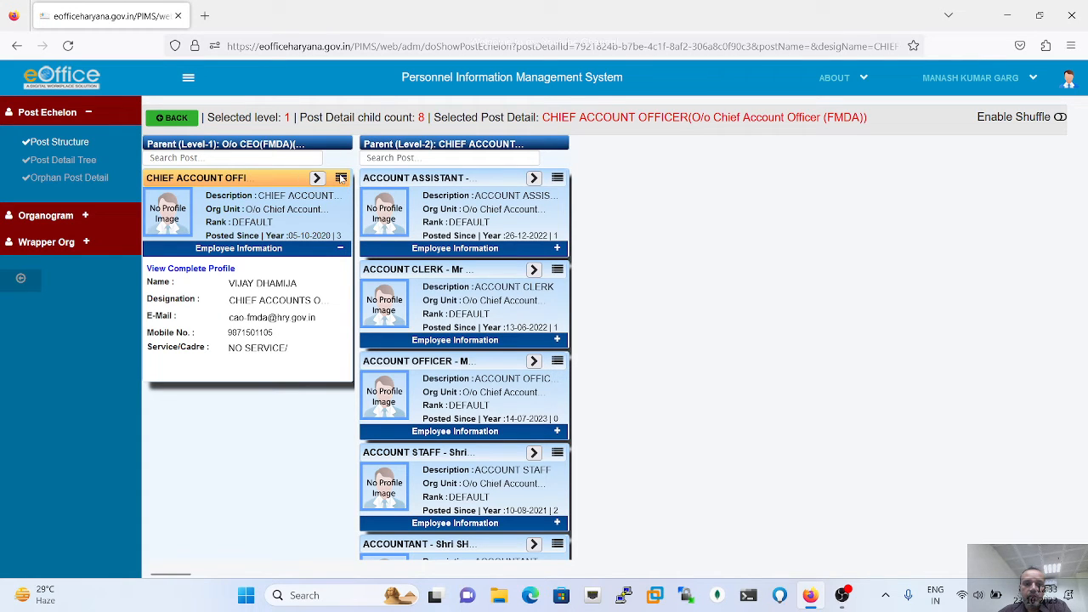
{"action": "left_click", "coordinate": [317, 178]}
{"action": "left_click", "coordinate": [340, 178]}
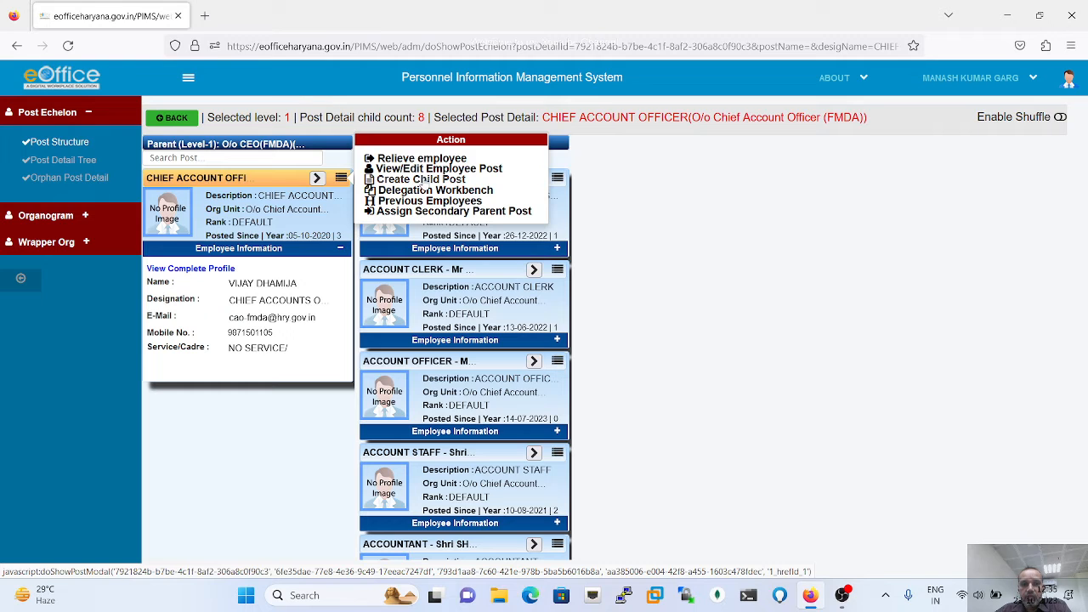
- Create child post JUNIOR ADMIN IT under CHIEF ACCOUNT OFFICER with DEFAULT rank and SOFT AREA POST category
{"action": "left_click", "coordinate": [421, 180]}
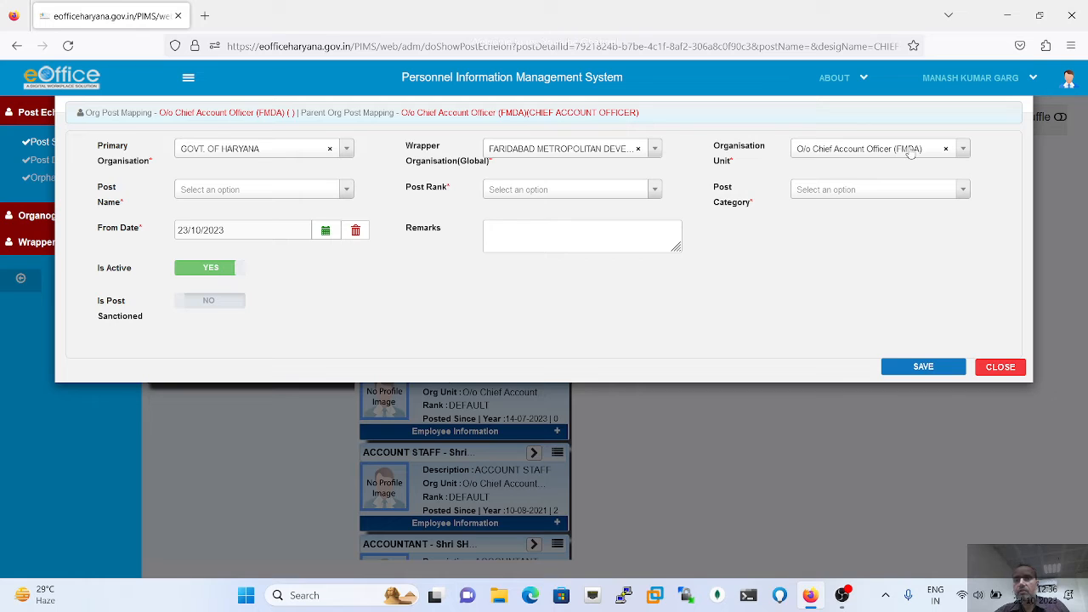
{"action": "left_click", "coordinate": [346, 194]}
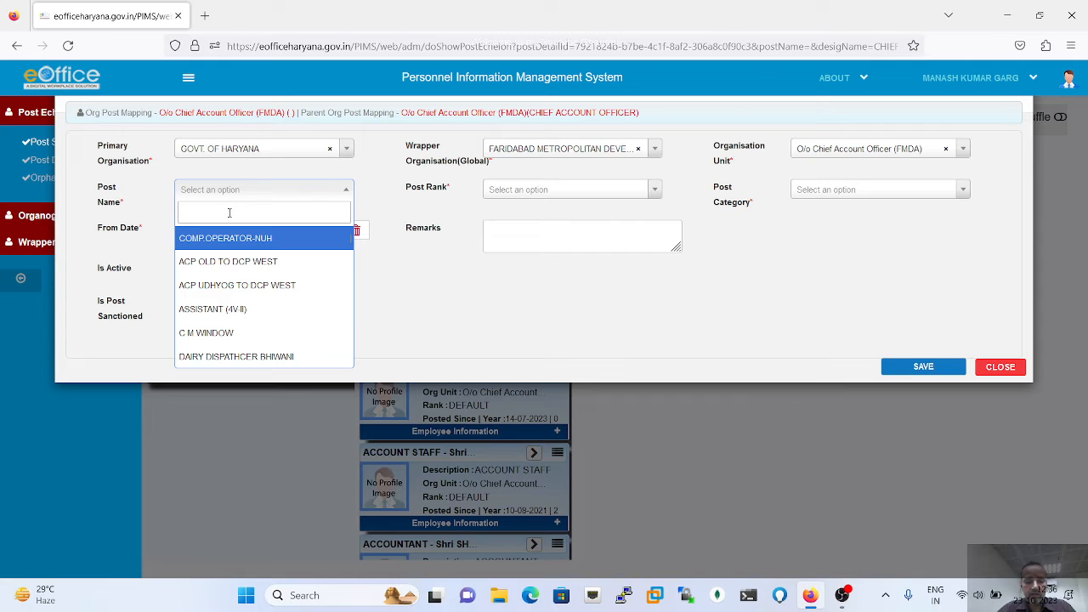
{"action": "type", "text": "Jr"}
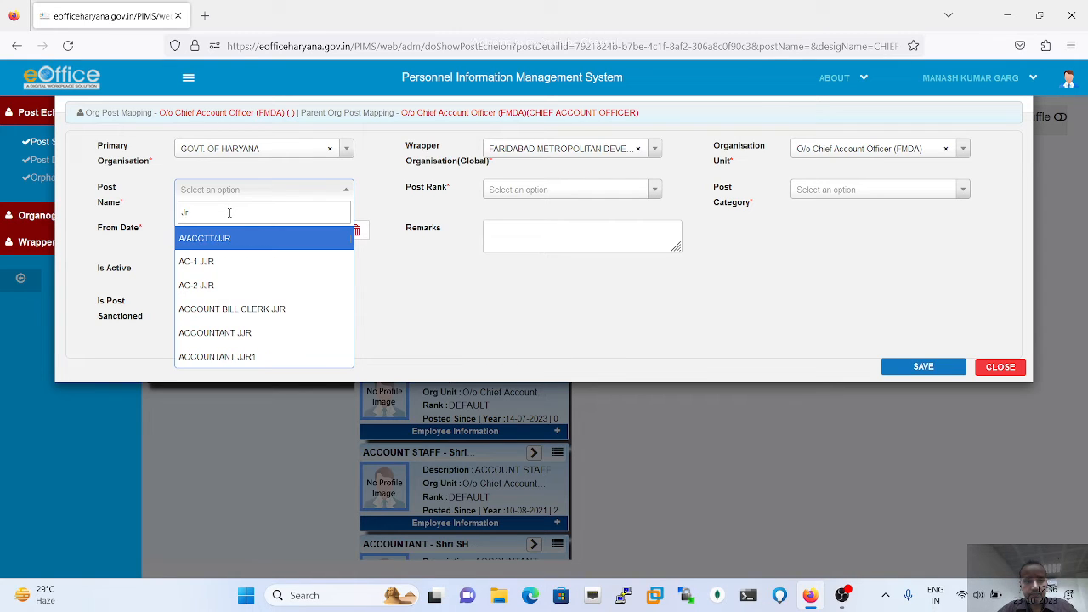
{"action": "type", "text": ". A"}
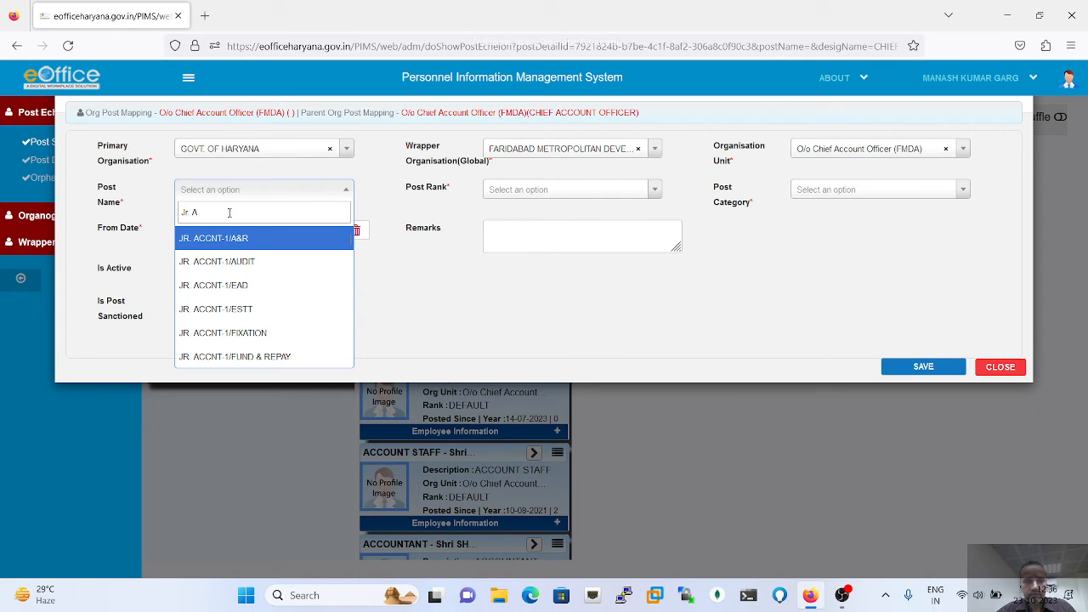
{"action": "key", "text": "BackSpace"}
{"action": "key", "text": "BackSpace"}
{"action": "key", "text": "BackSpace"}
{"action": "key", "text": "BackSpace"}
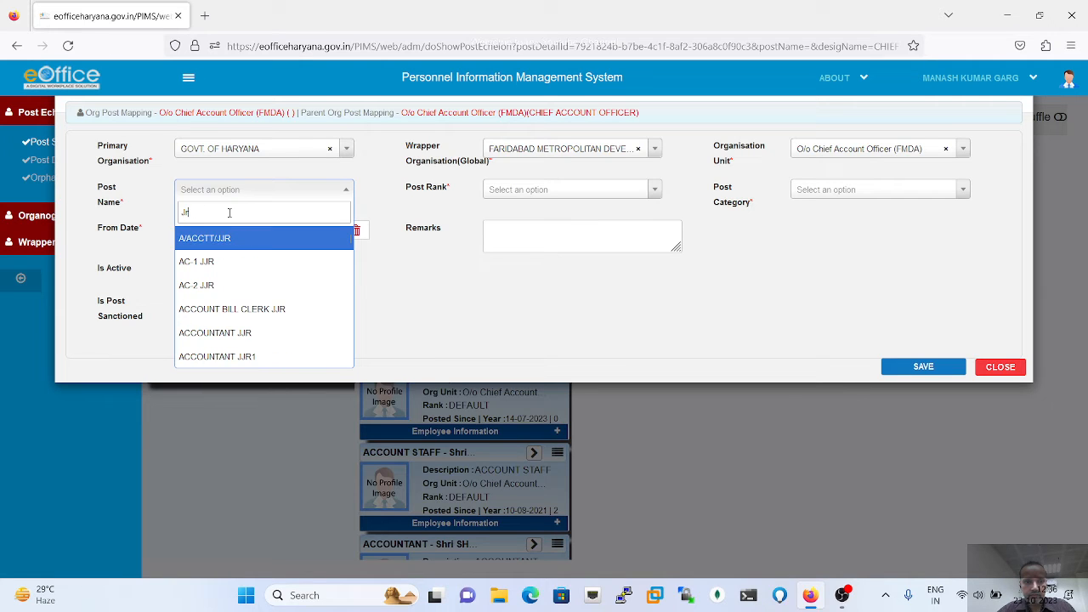
{"action": "type", "text": "unior"}
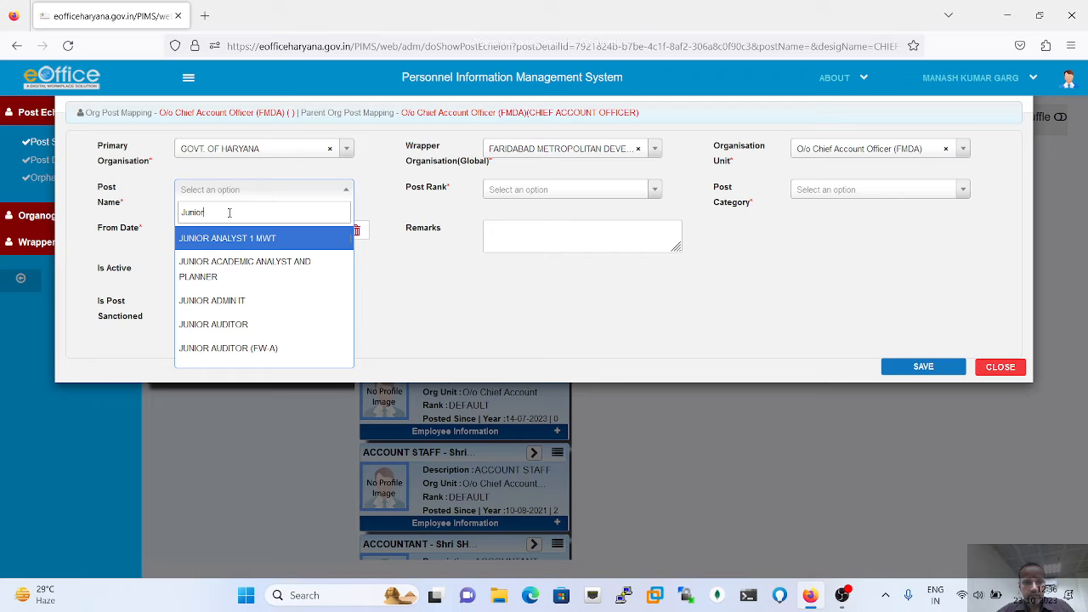
{"action": "type", "text": " Adm"}
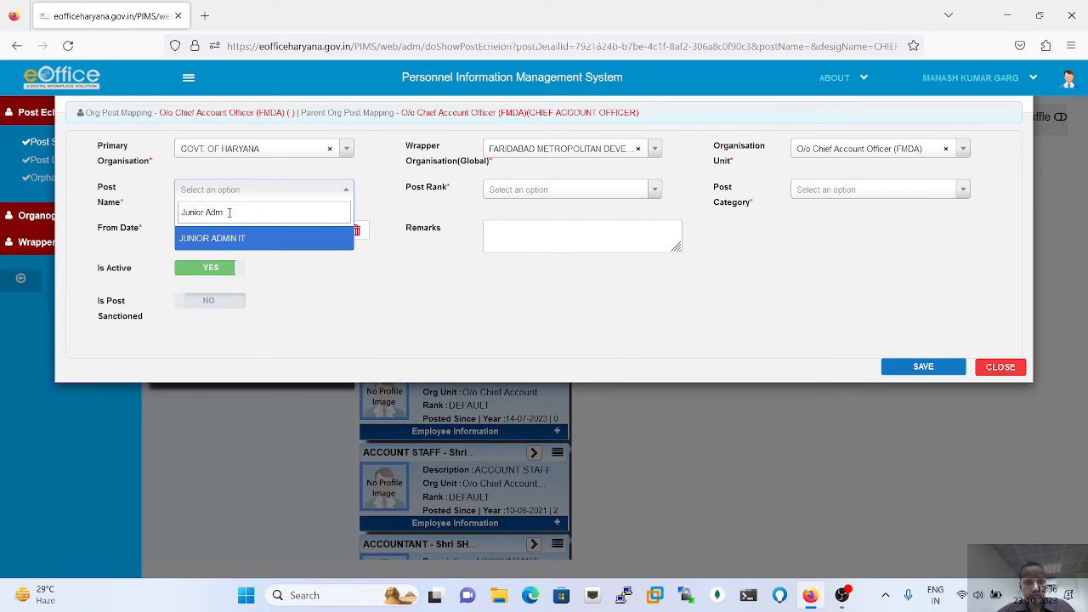
{"action": "left_click", "coordinate": [229, 241]}
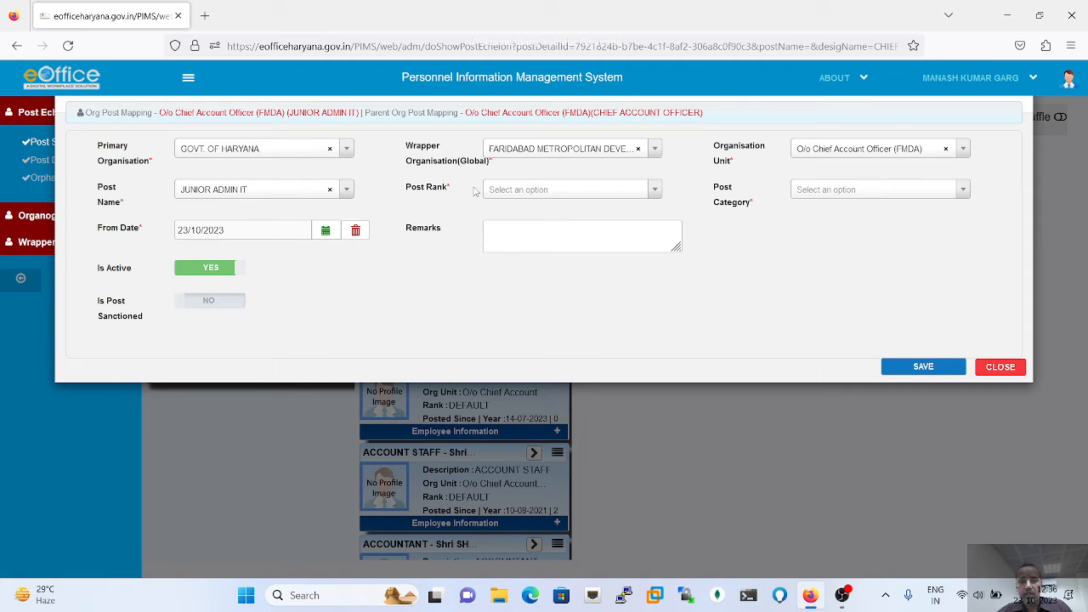
{"action": "left_click", "coordinate": [547, 195]}
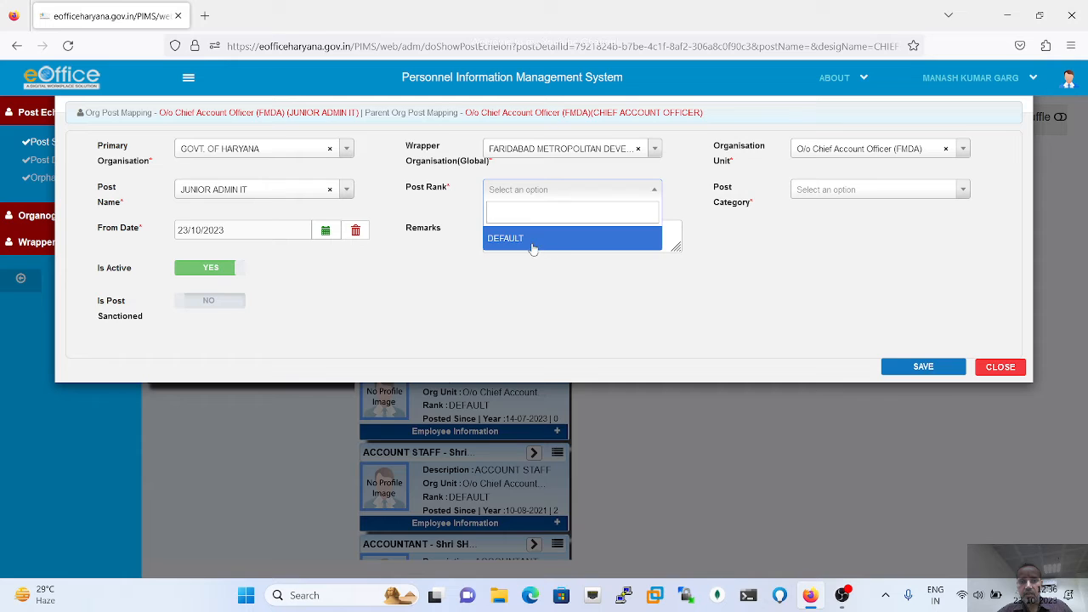
{"action": "left_click", "coordinate": [527, 241]}
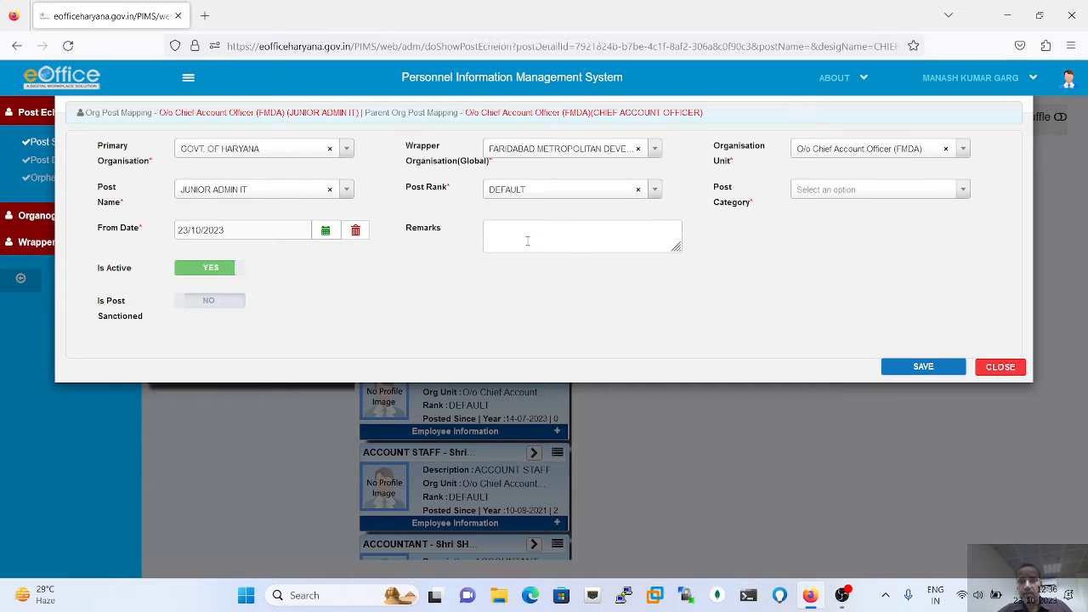
{"action": "left_click", "coordinate": [858, 190]}
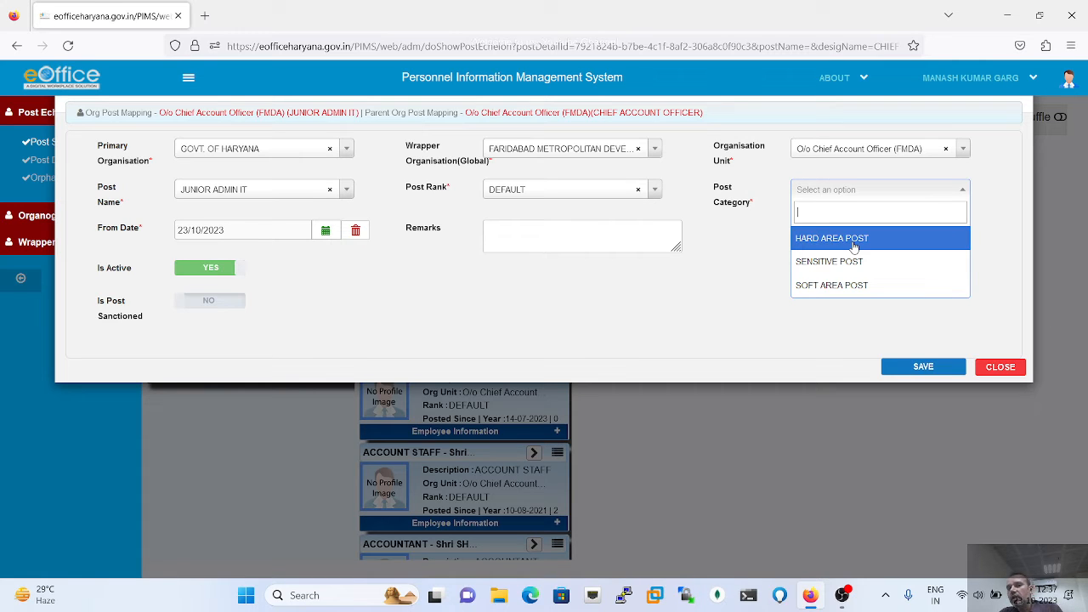
{"action": "left_click", "coordinate": [828, 292]}
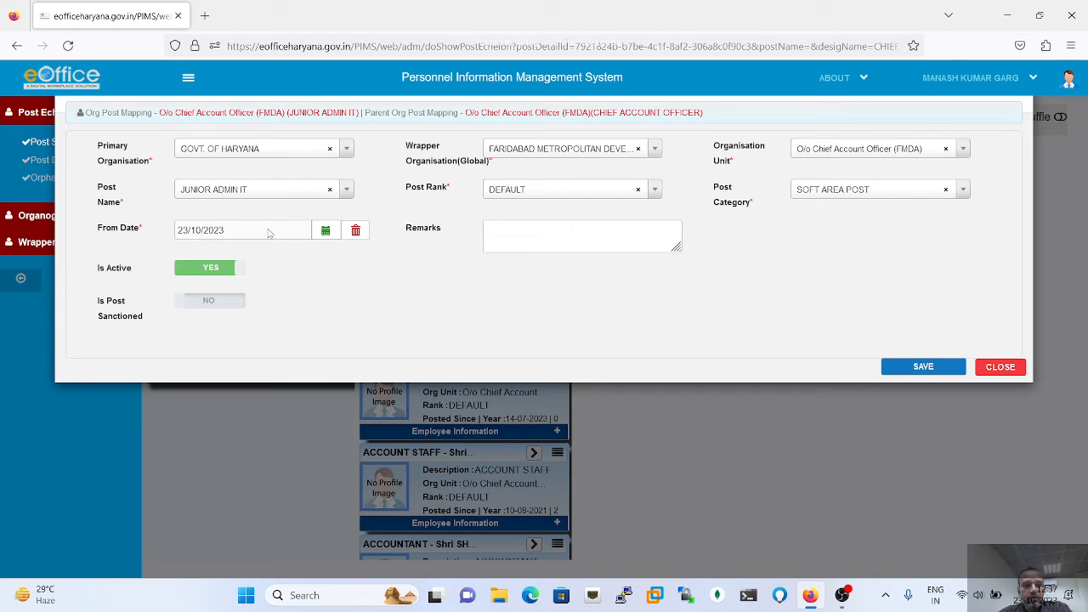
- Set From Date to 02/10/2023 and add remark 'Need to assign newly created employee'
{"action": "left_click", "coordinate": [326, 233]}
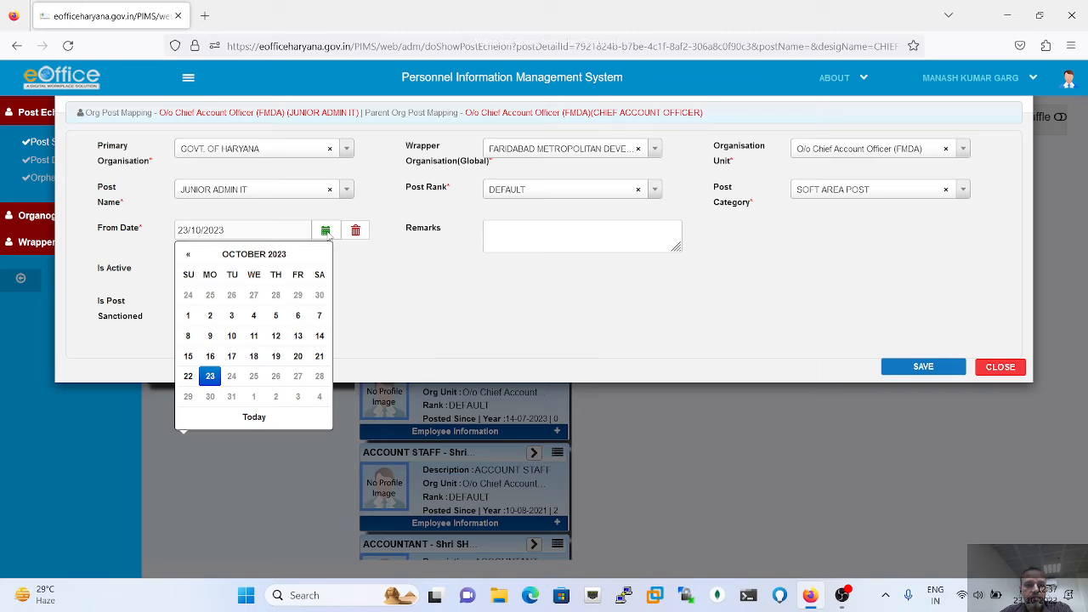
{"action": "left_click", "coordinate": [211, 317]}
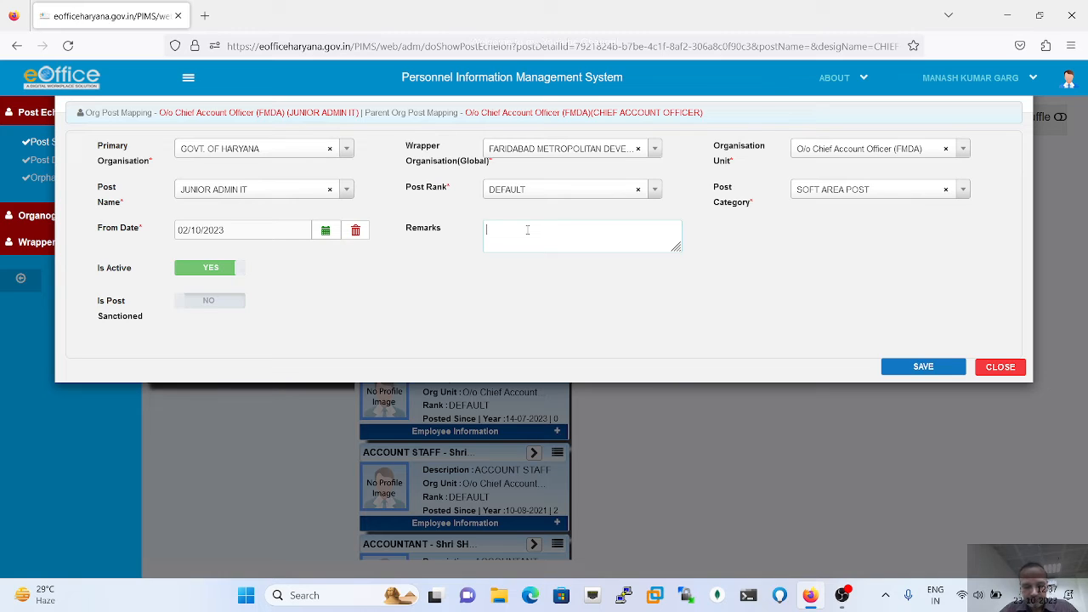
{"action": "type", "text": "New"}
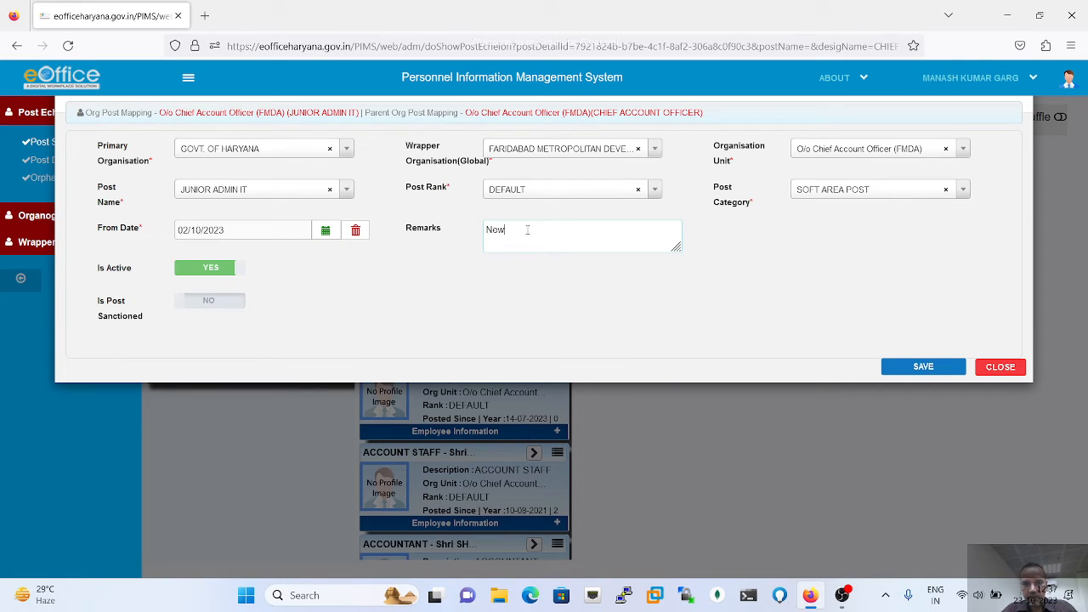
{"action": "key", "text": "BackSpace"}
{"action": "key", "text": "BackSpace"}
{"action": "key", "text": "BackSpace"}
{"action": "type", "text": "Need to assign"}
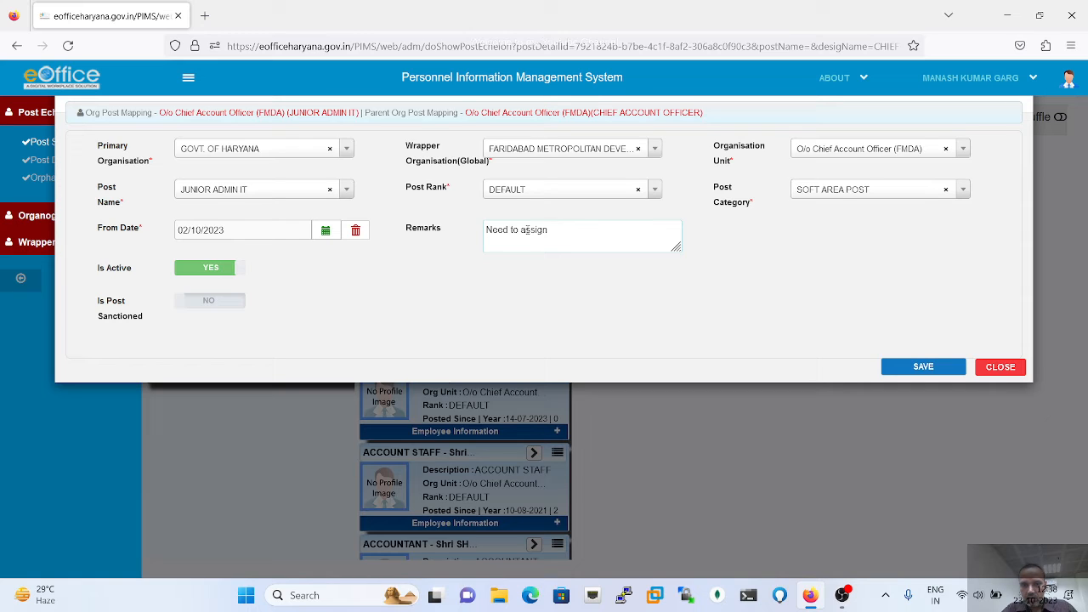
{"action": "type", "text": " nowly created emp"}
{"action": "key", "text": "BackSpace"}
{"action": "key", "text": "BackSpace"}
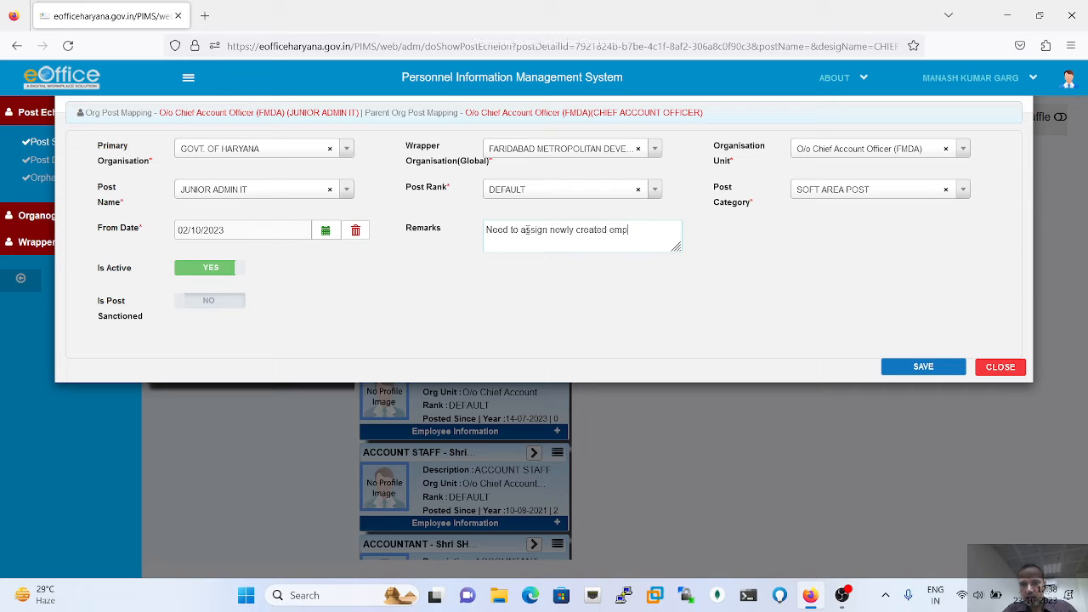
{"action": "type", "text": "o"}
{"action": "type", "text": "loyee"}
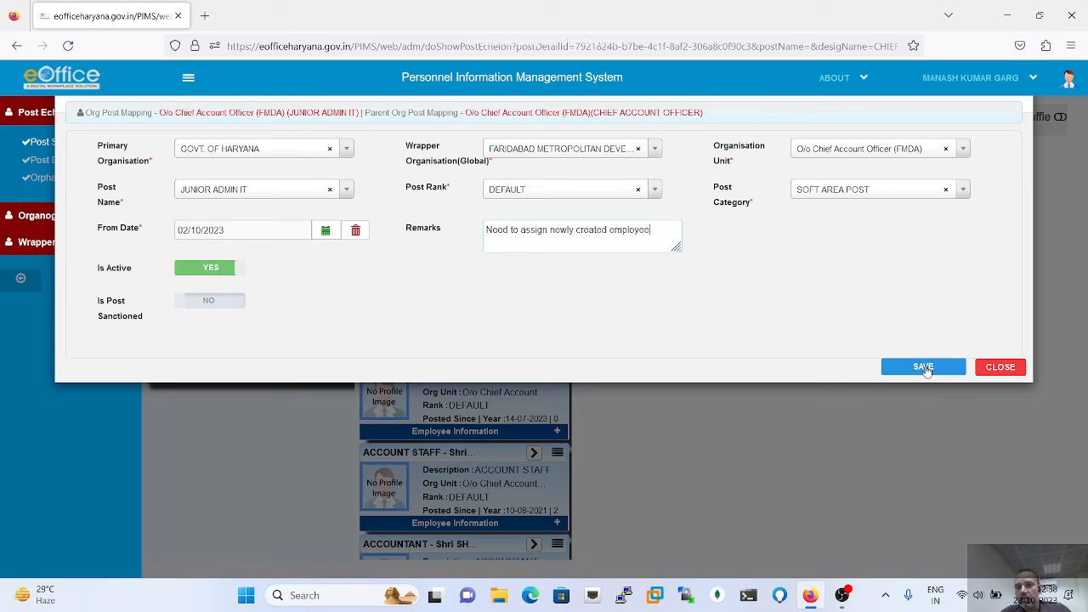
- Save the JUNIOR ADMIN IT post mapping and acknowledge the 'Org-Post saved Successfully' alert
{"action": "left_click", "coordinate": [924, 367]}
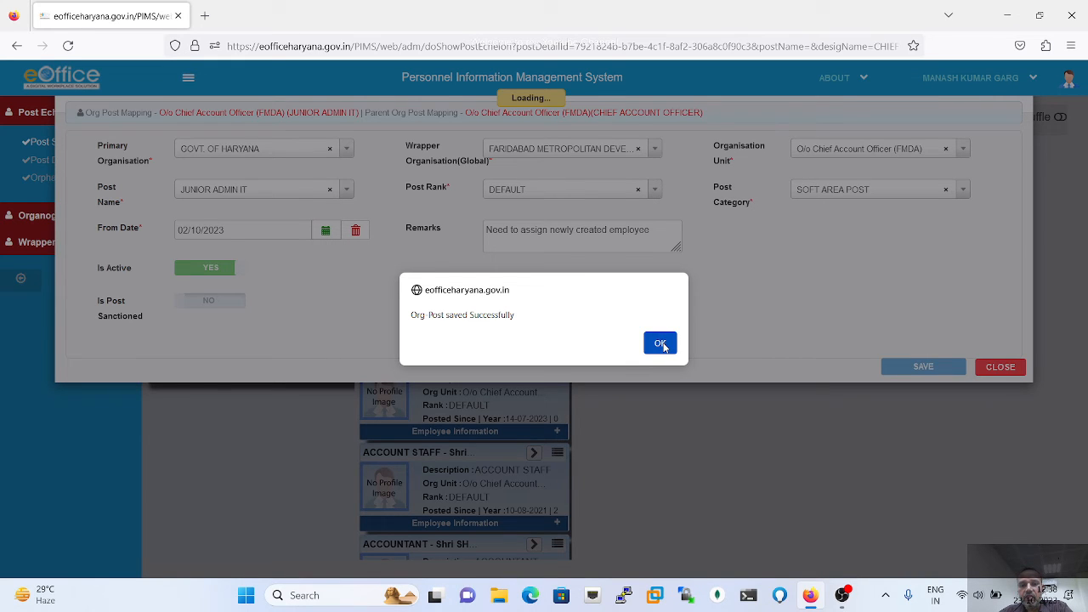
{"action": "left_click", "coordinate": [663, 345]}
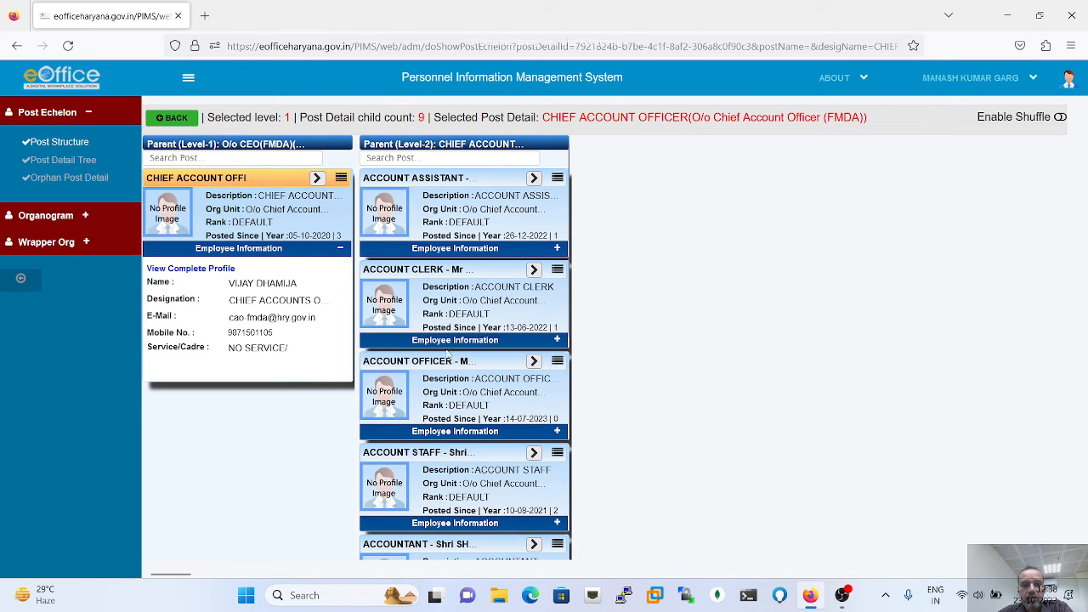
- Expand the JUNIOR ADMIN IT card, dismiss the 'No Child Present!' alert, and show its actions menu
{"action": "scroll", "coordinate": [459, 399], "scroll_direction": "down", "scroll_amount": 3}
{"action": "scroll", "coordinate": [459, 399], "scroll_direction": "down", "scroll_amount": 6}
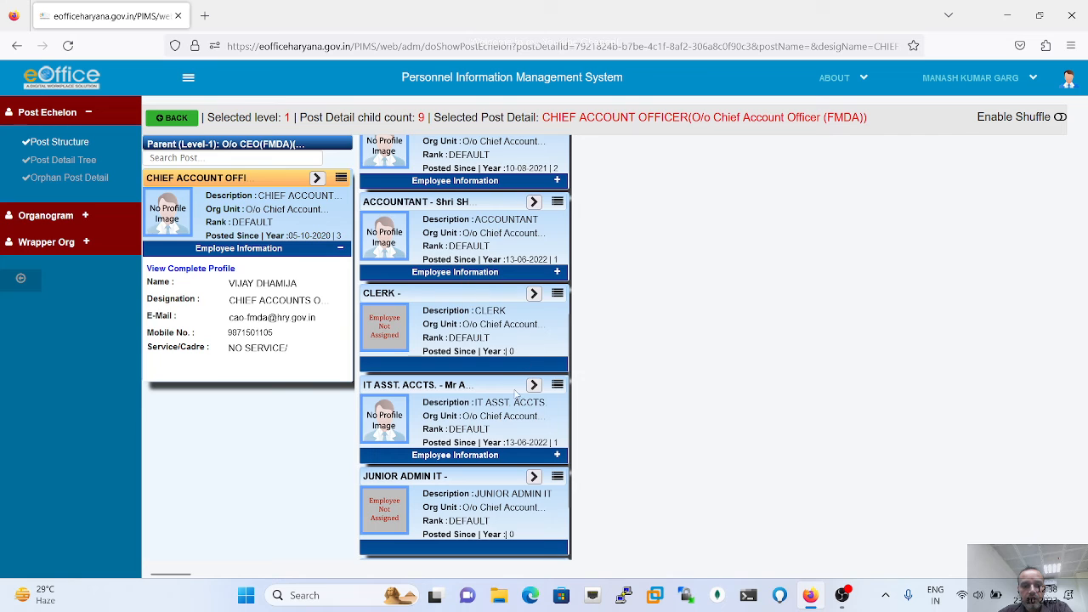
{"action": "scroll", "coordinate": [466, 516], "scroll_direction": "down", "scroll_amount": 1}
{"action": "scroll", "coordinate": [467, 516], "scroll_direction": "down", "scroll_amount": 1}
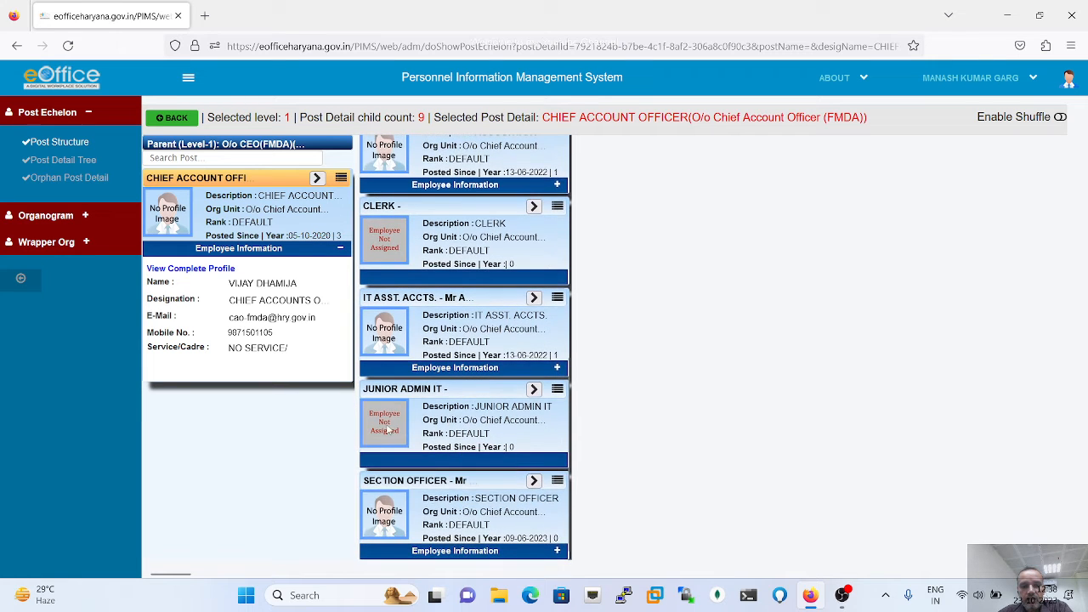
{"action": "left_click", "coordinate": [534, 390]}
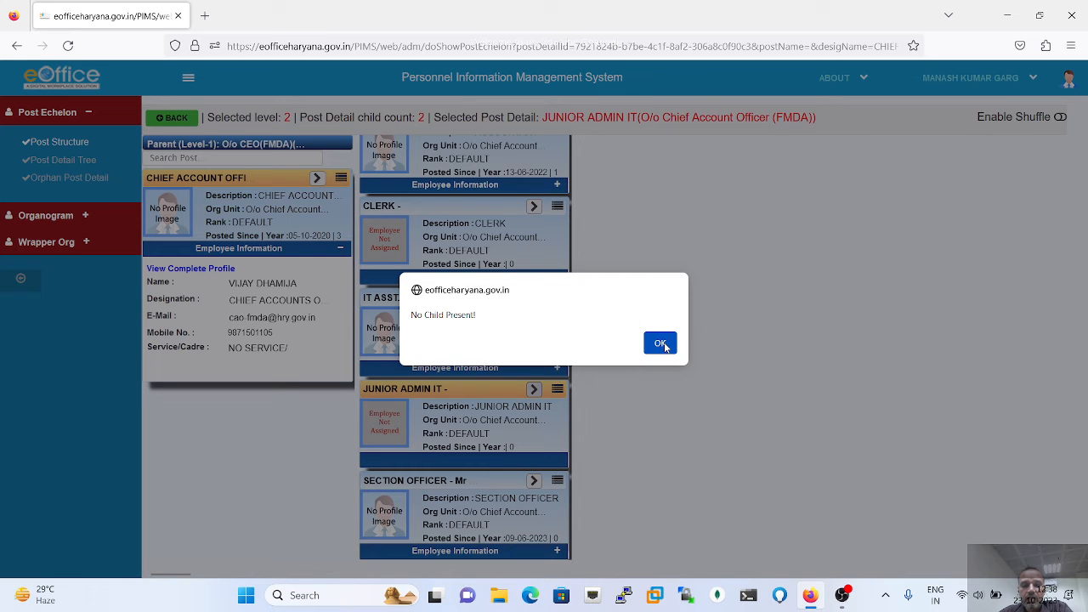
{"action": "left_click", "coordinate": [660, 344]}
{"action": "left_click", "coordinate": [557, 389]}
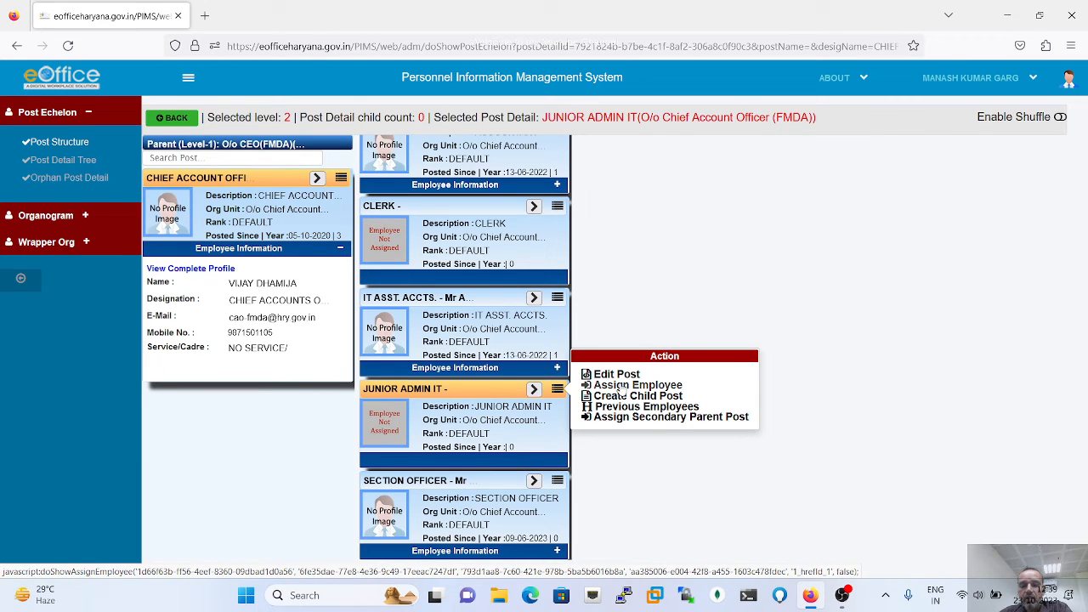
- In Assign Employee to Post, search by designation JUNIOR ADMIN IT, cadre OTHERS and the employee's name
{"action": "left_click", "coordinate": [621, 388]}
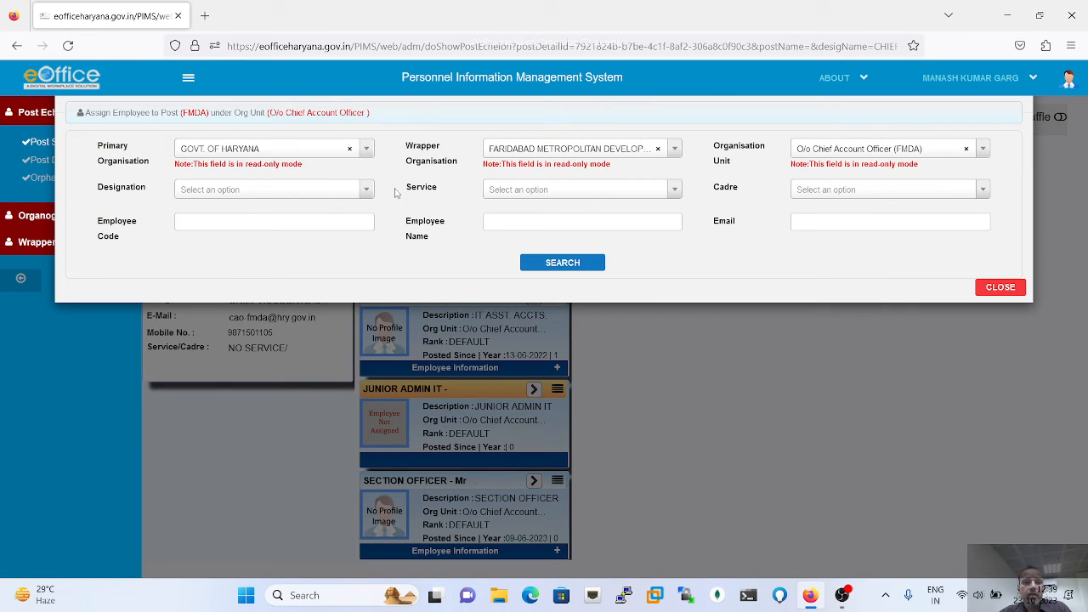
{"action": "left_click", "coordinate": [363, 195]}
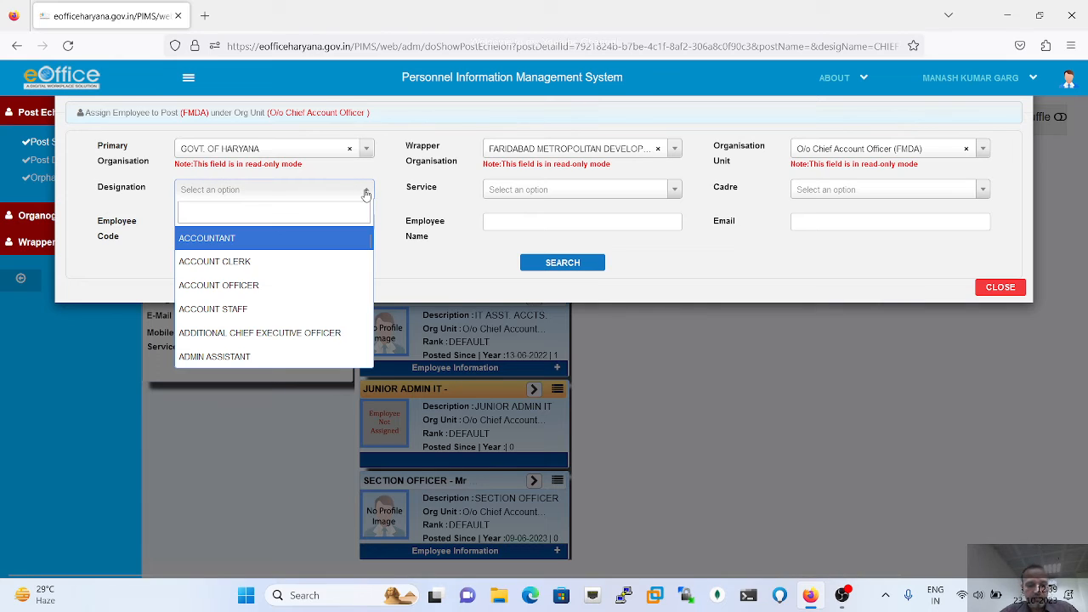
{"action": "type", "text": "Junio"}
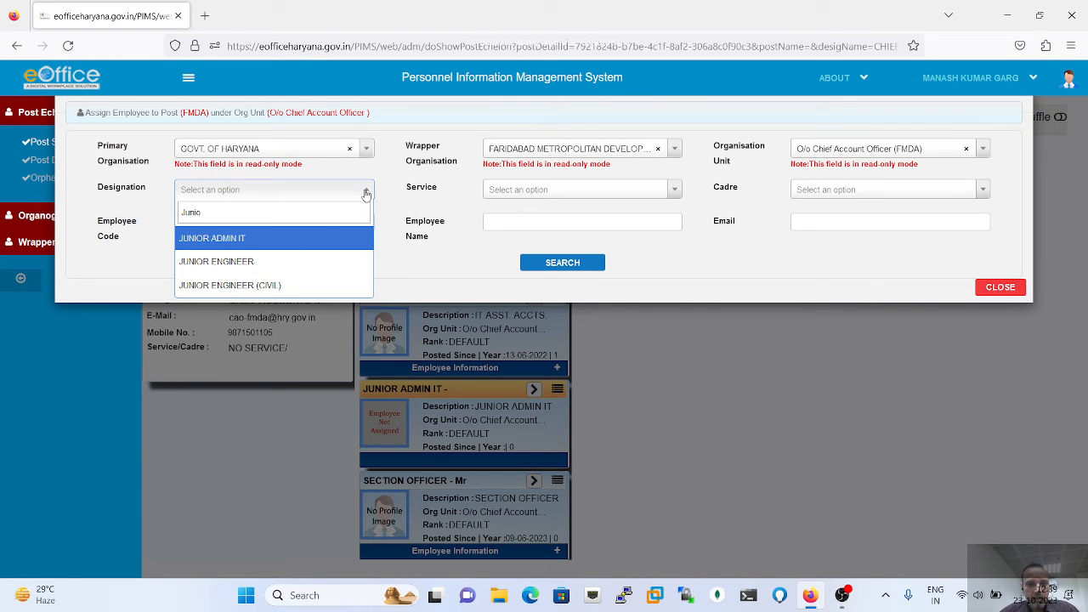
{"action": "left_click", "coordinate": [275, 245]}
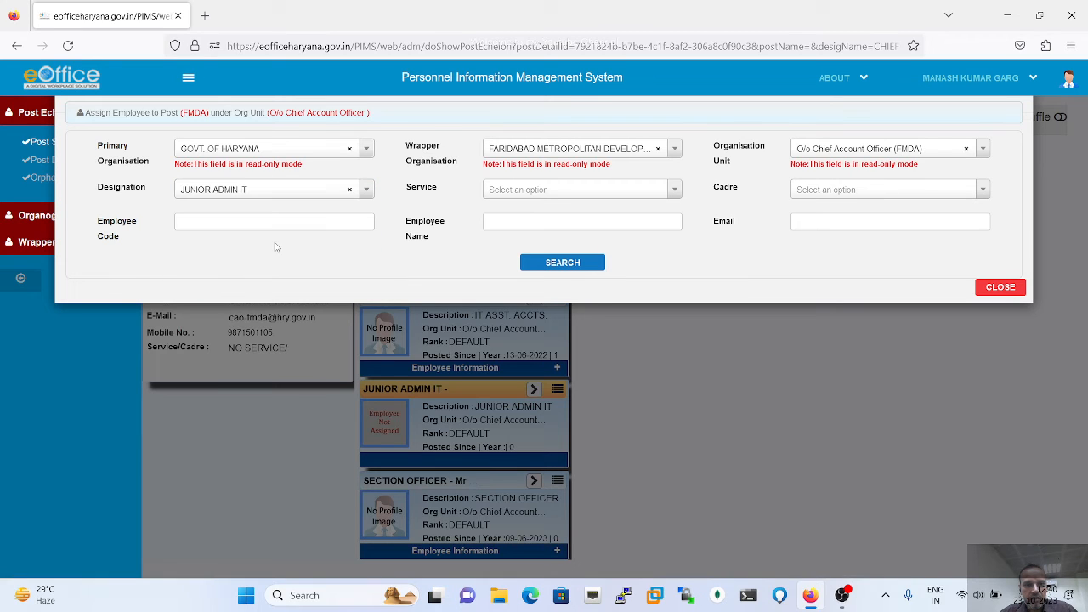
{"action": "left_click", "coordinate": [539, 189]}
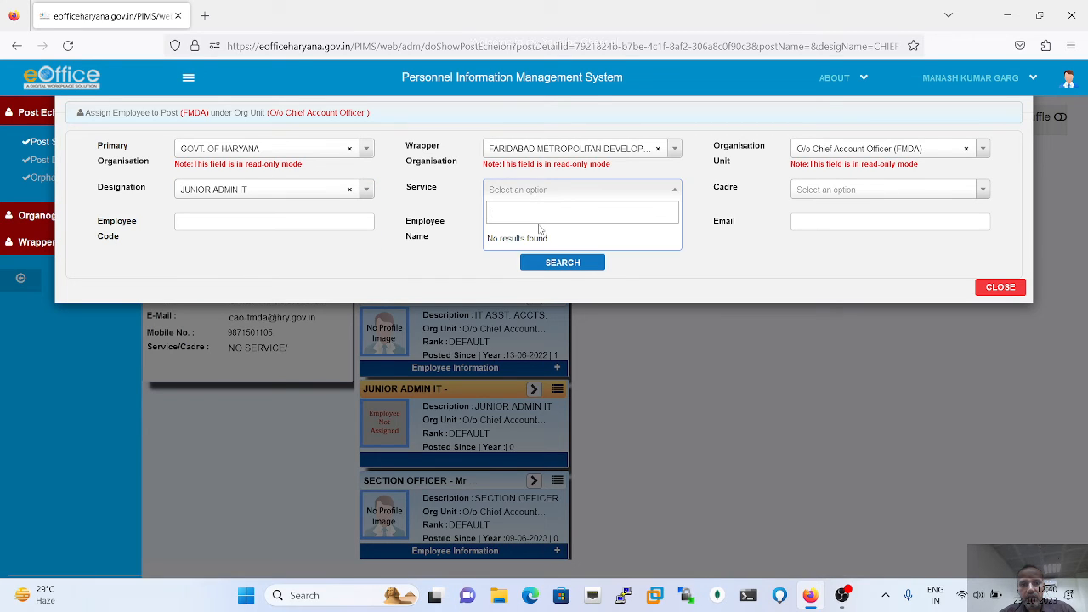
{"action": "left_click", "coordinate": [757, 246]}
{"action": "left_click", "coordinate": [856, 200]}
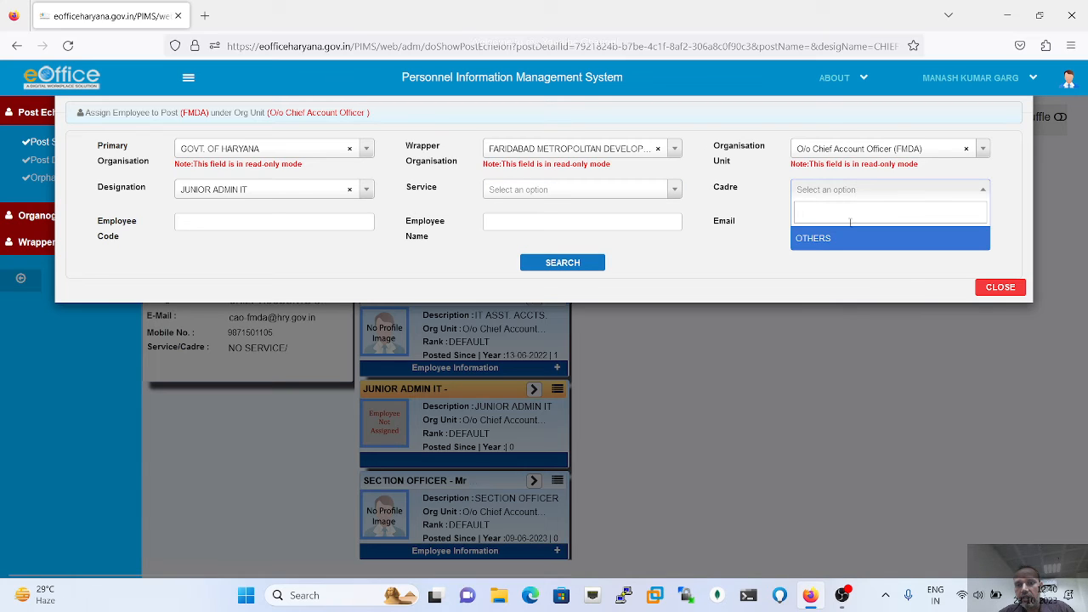
{"action": "left_click", "coordinate": [828, 241]}
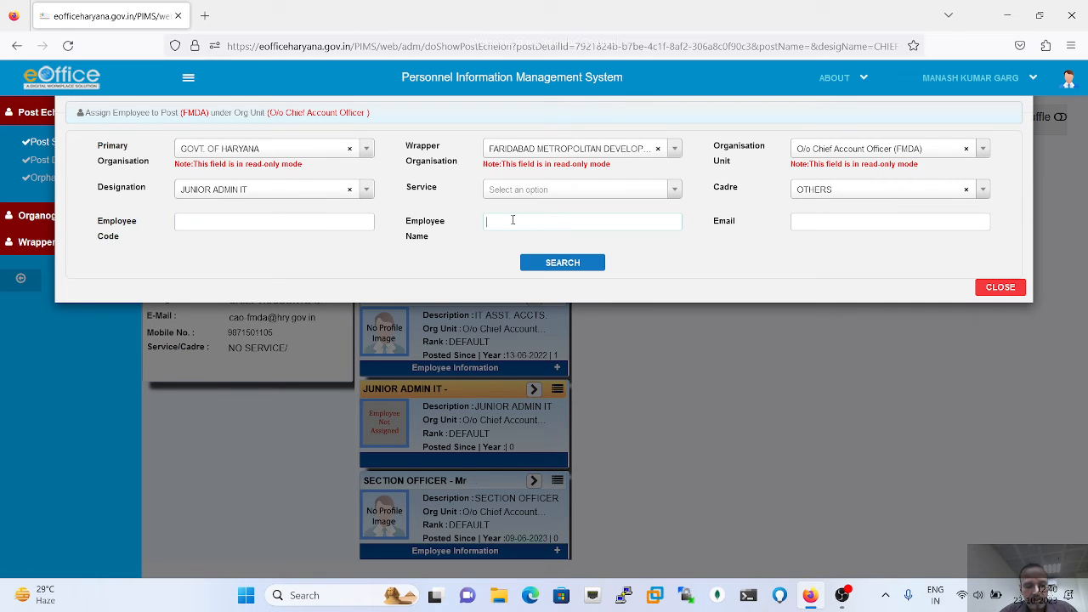
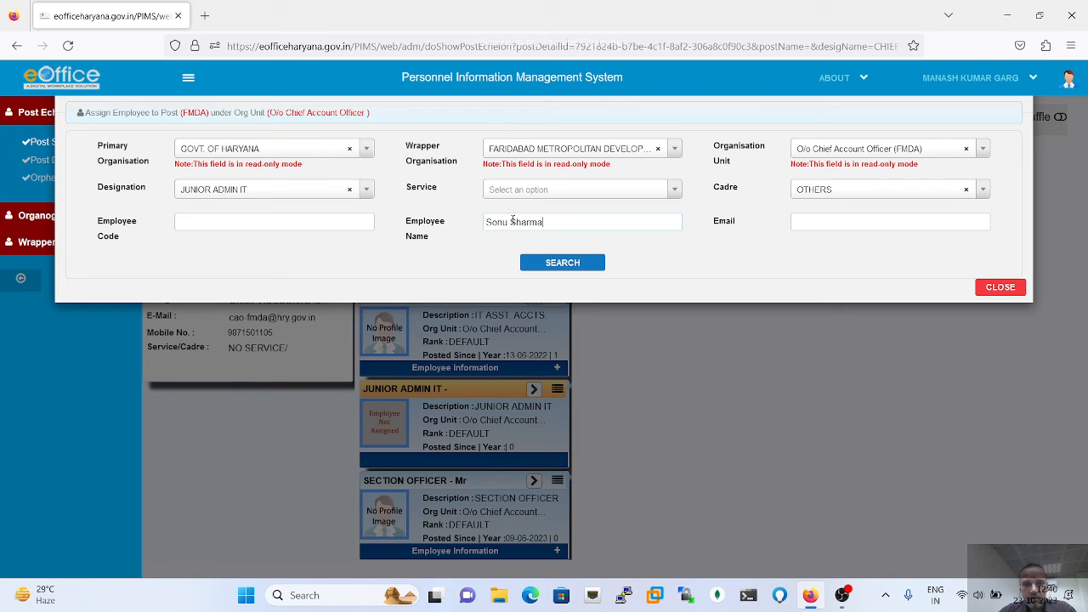
{"action": "left_click", "coordinate": [566, 268]}
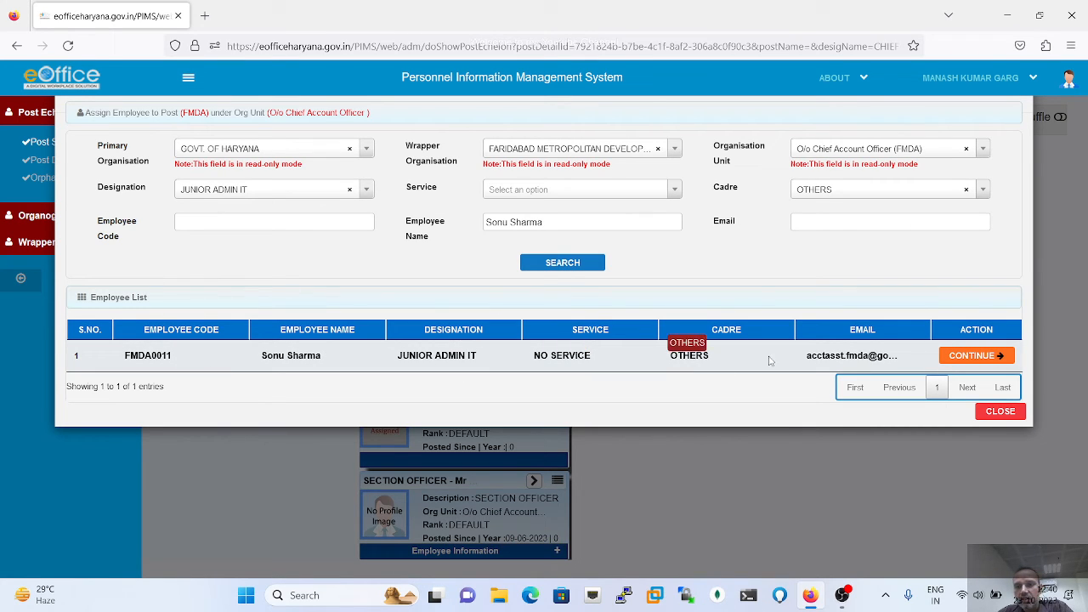
- Continue with the found employee, set Nature of Posting to CONTRACT BASIS, and tick Is Primary
{"action": "left_click", "coordinate": [997, 356]}
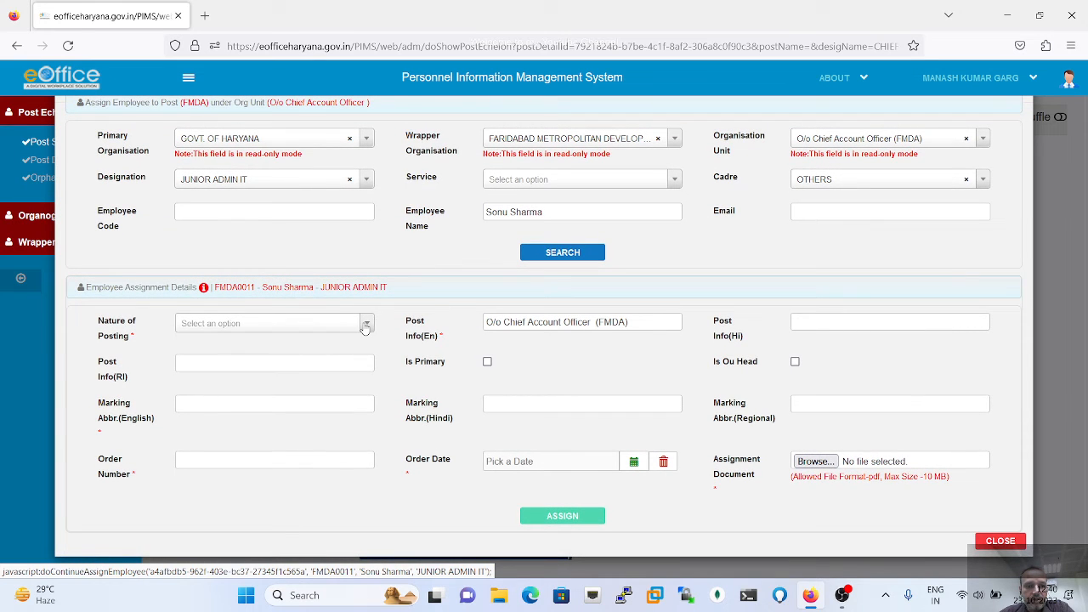
{"action": "left_click", "coordinate": [365, 327]}
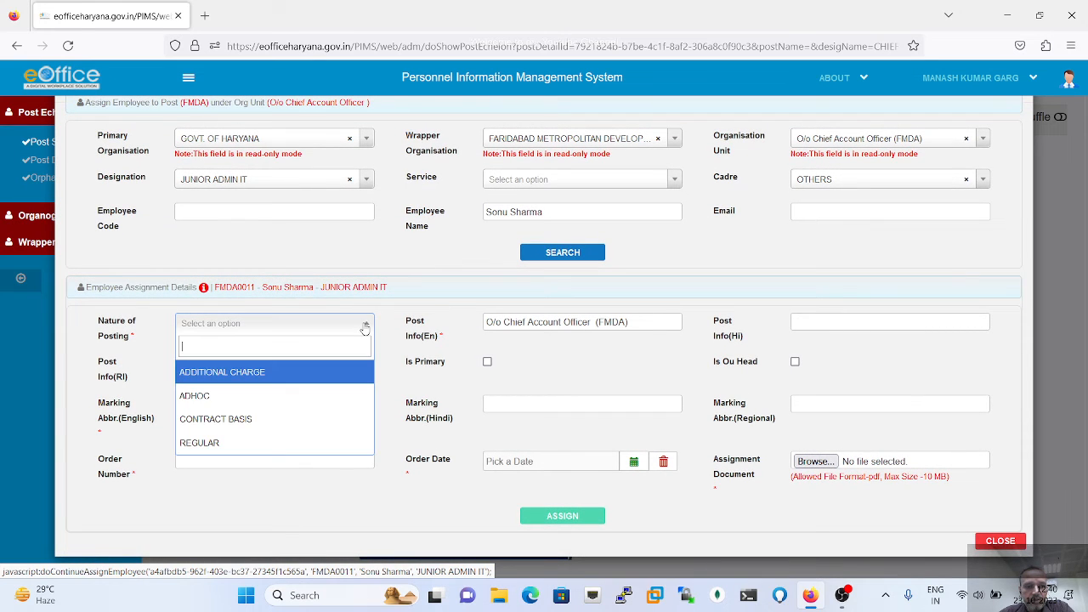
{"action": "left_click", "coordinate": [252, 420]}
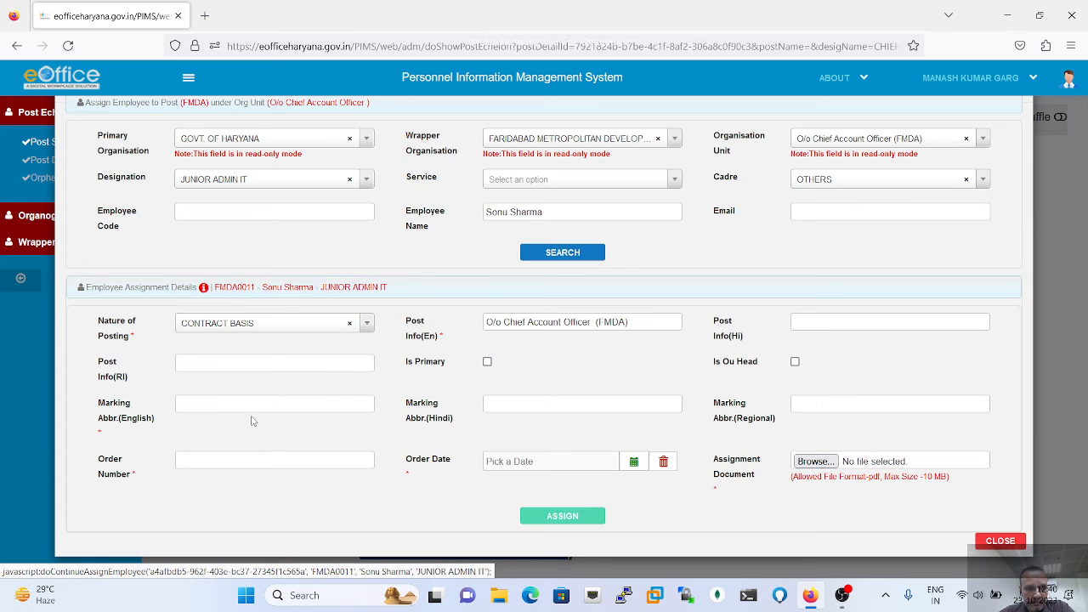
{"action": "left_click", "coordinate": [349, 326]}
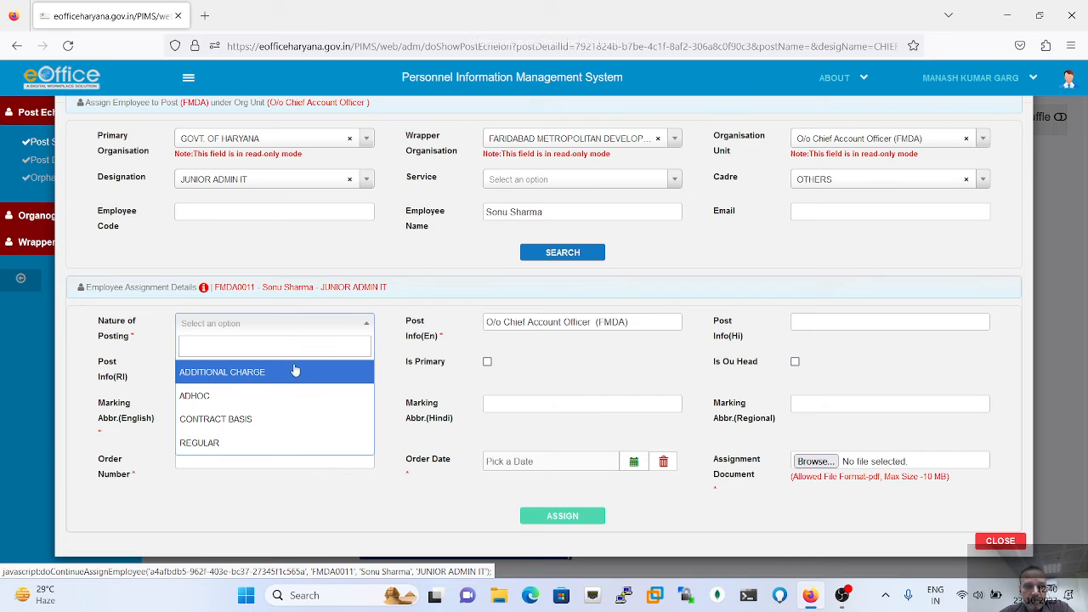
{"action": "left_click", "coordinate": [237, 421]}
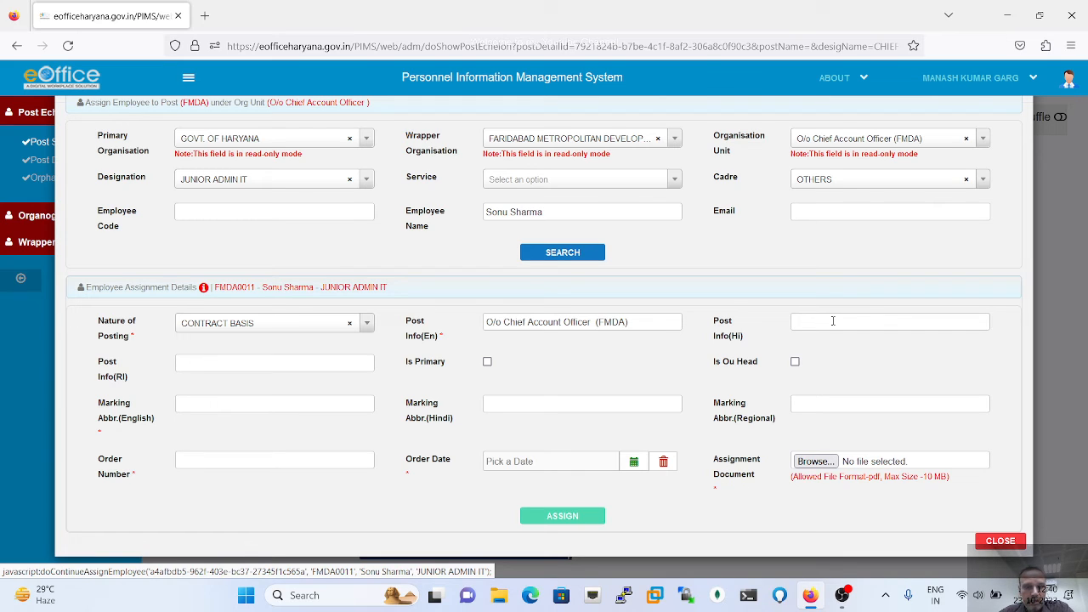
{"action": "left_click", "coordinate": [487, 362]}
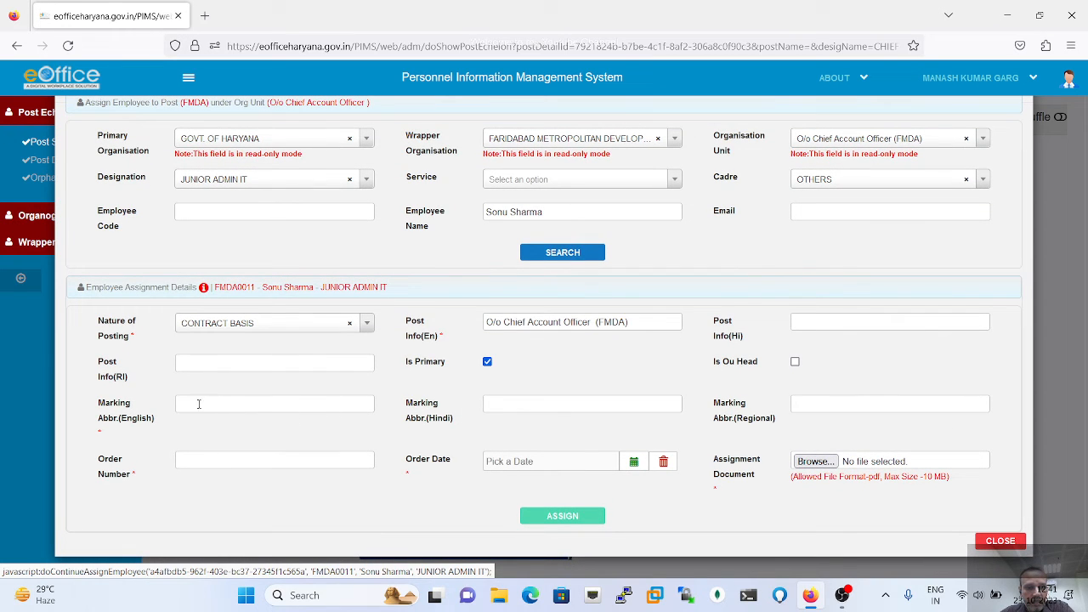
{"action": "left_click", "coordinate": [245, 404]}
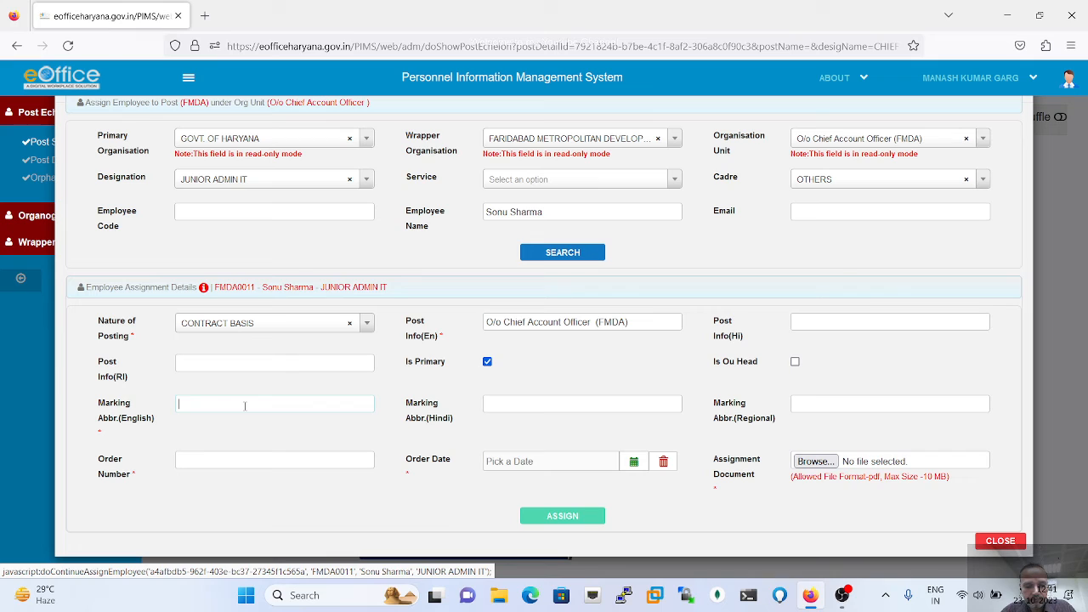
{"action": "type", "text": "Jr. Adm"}
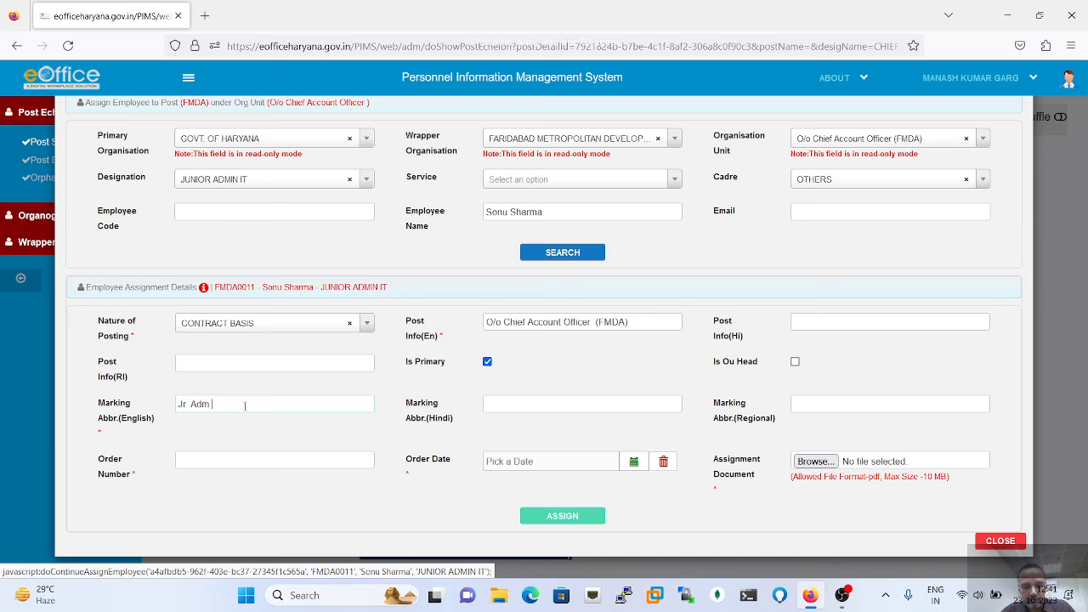
{"action": "type", "text": " Asst"}
{"action": "key", "text": "BackSpace"}
{"action": "key", "text": "BackSpace"}
{"action": "key", "text": "BackSpace"}
{"action": "key", "text": "BackSpace"}
{"action": "key", "text": "BackSpace"}
{"action": "key", "text": "BackSpace"}
{"action": "key", "text": "BackSpace"}
{"action": "key", "text": "BackSpace"}
{"action": "key", "text": "BackSpace"}
{"action": "key", "text": "BackSpace"}
{"action": "type", "text": ".AdmAsst"}
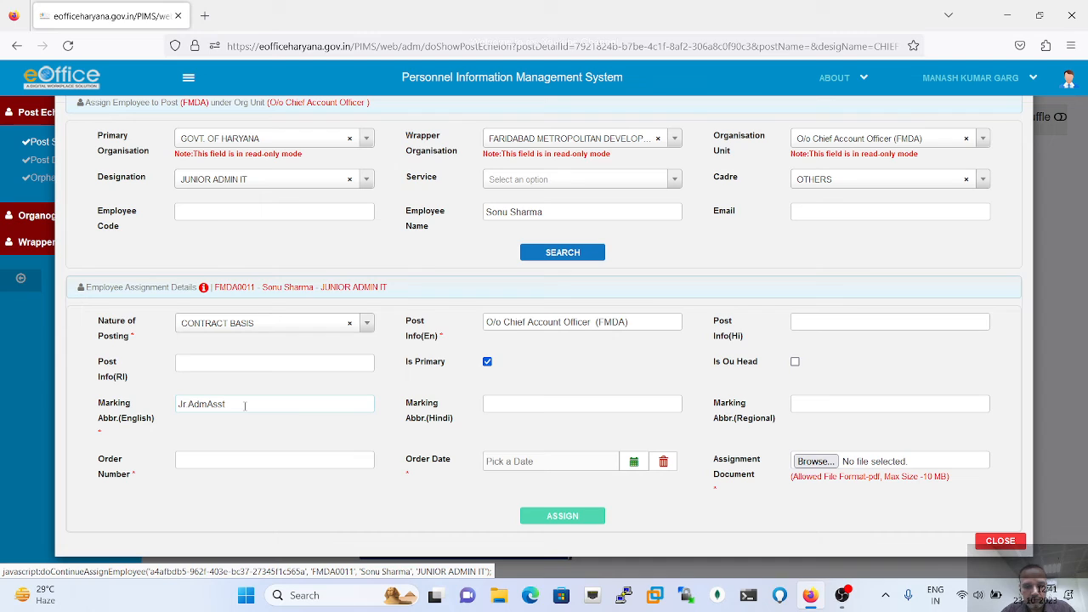
{"action": "type", "text": "(SS)"}
{"action": "type", "text": "|O/o"}
{"action": "type", "text": " CAO"}
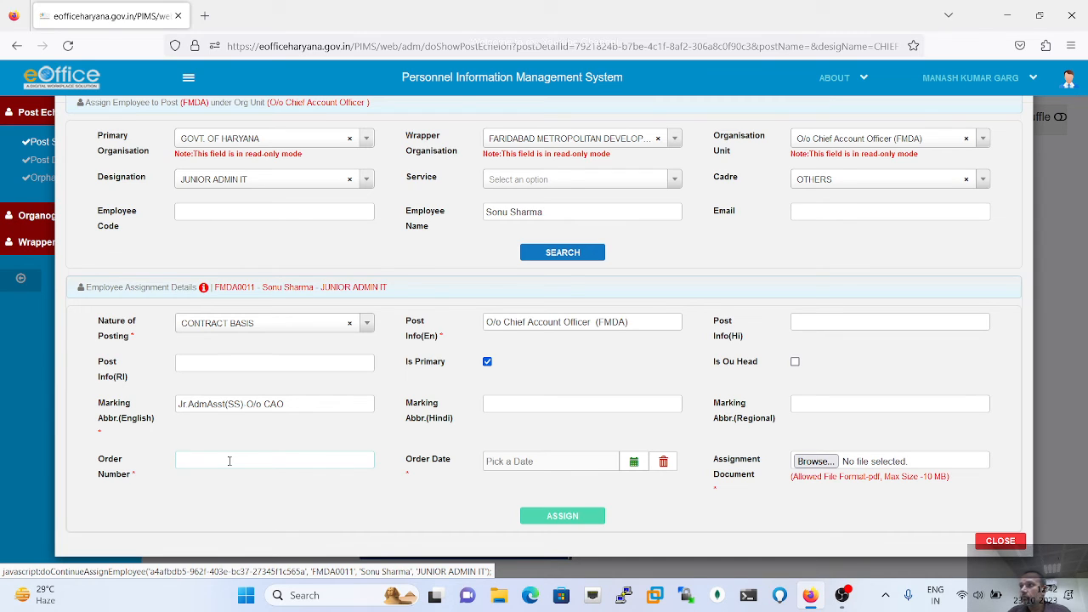
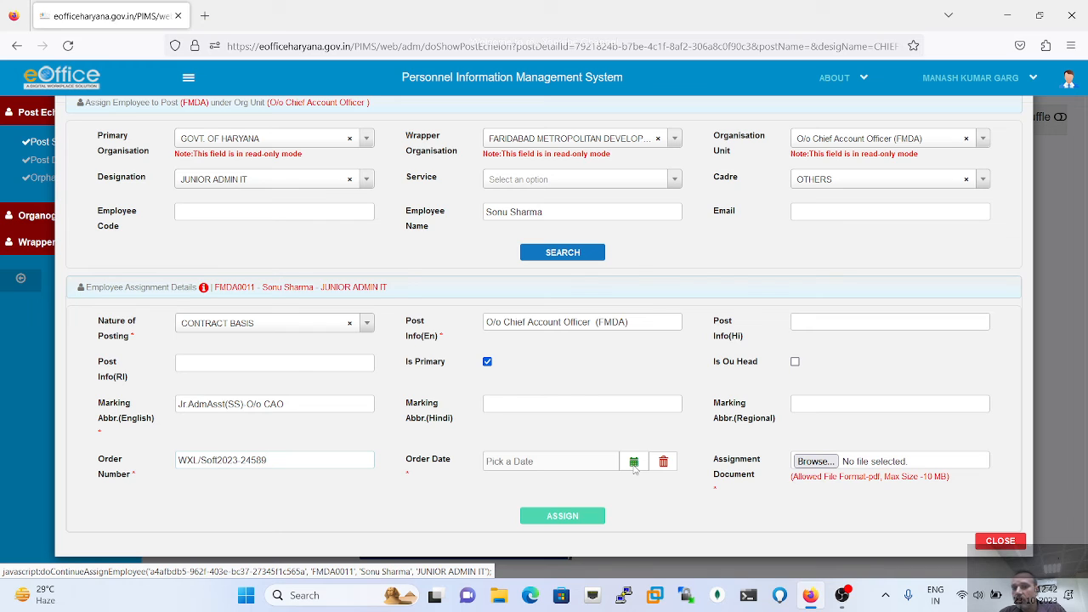
- Pick 29 September 2023 as the order date from the calendar
{"action": "left_click", "coordinate": [633, 463]}
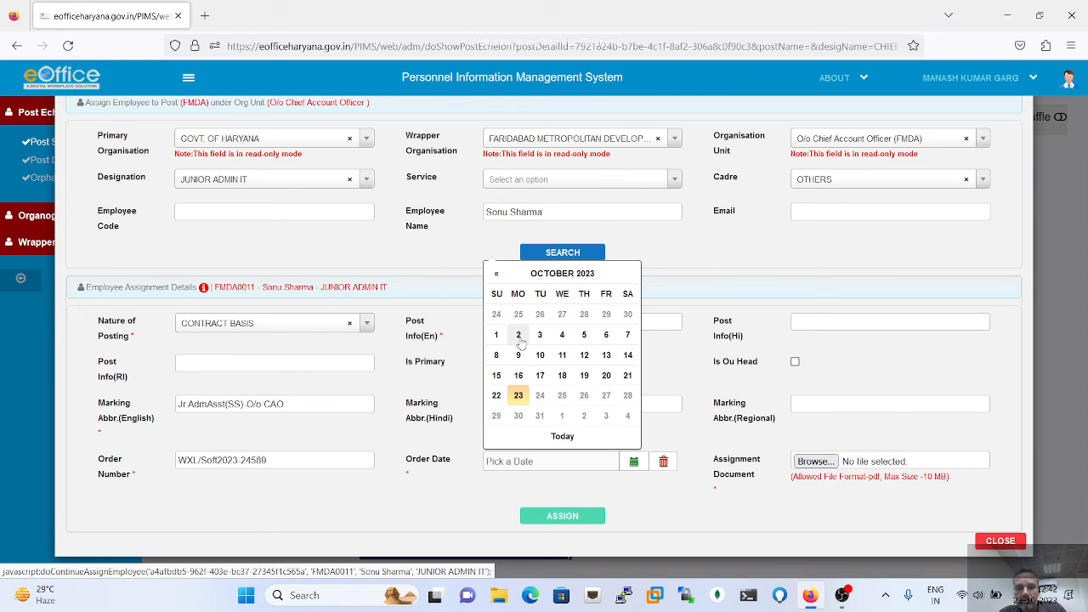
{"action": "left_click", "coordinate": [496, 276]}
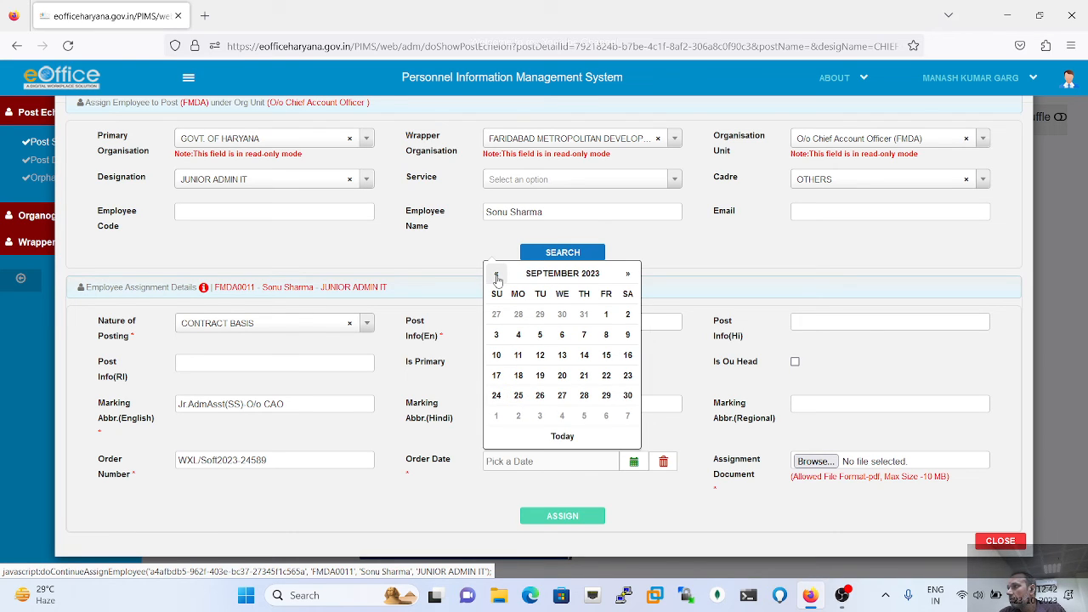
{"action": "left_click", "coordinate": [606, 395]}
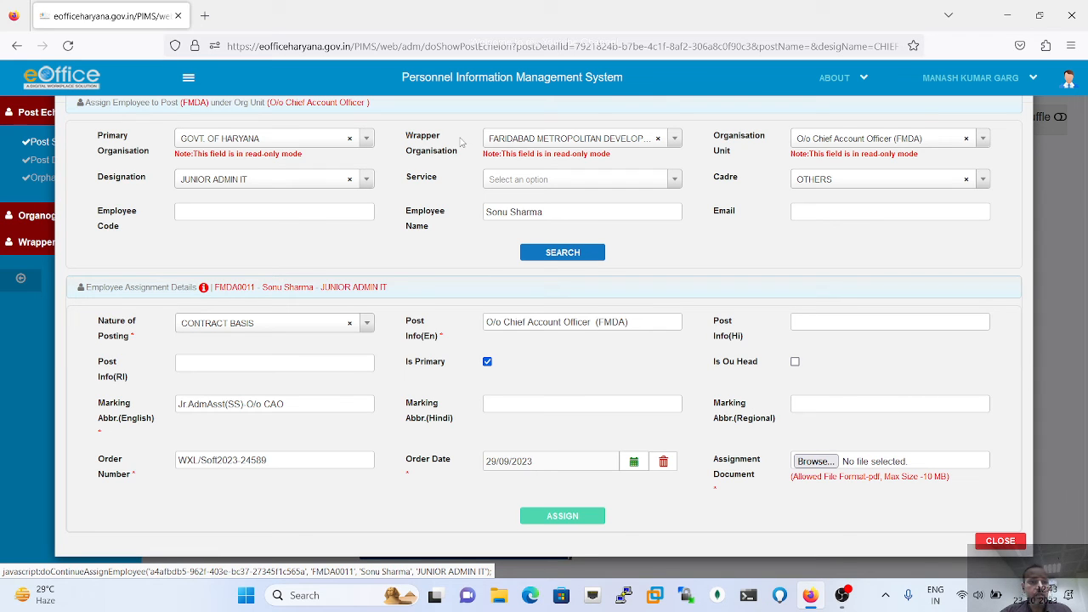
- Open WhatsApp Web in a new tab and download the appointment letter PDF from the chat
{"action": "left_click", "coordinate": [205, 15]}
{"action": "left_click", "coordinate": [282, 47]}
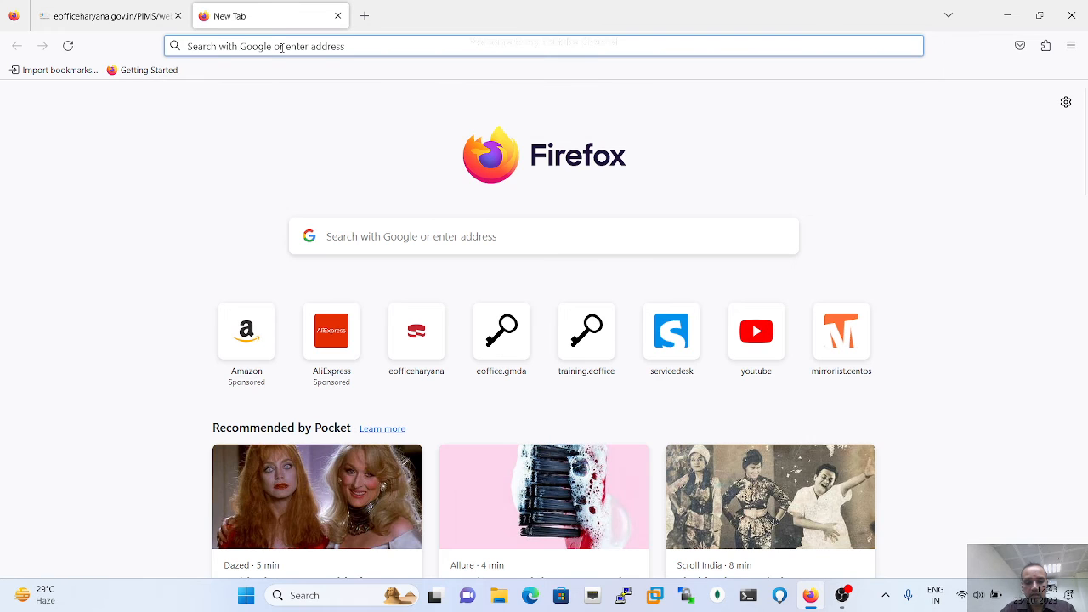
{"action": "type", "text": "what"}
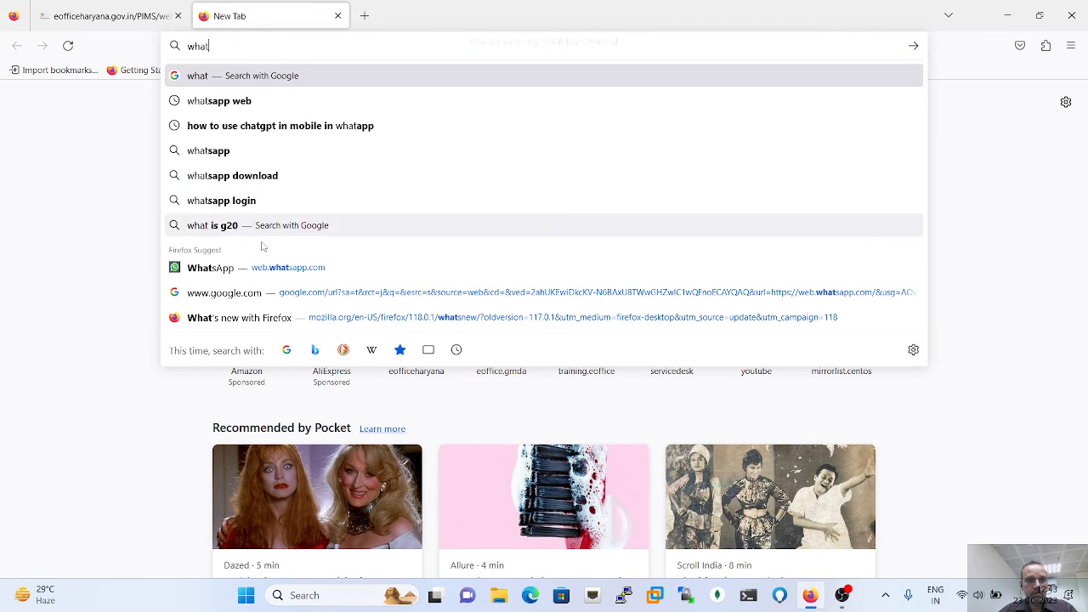
{"action": "left_click", "coordinate": [269, 271]}
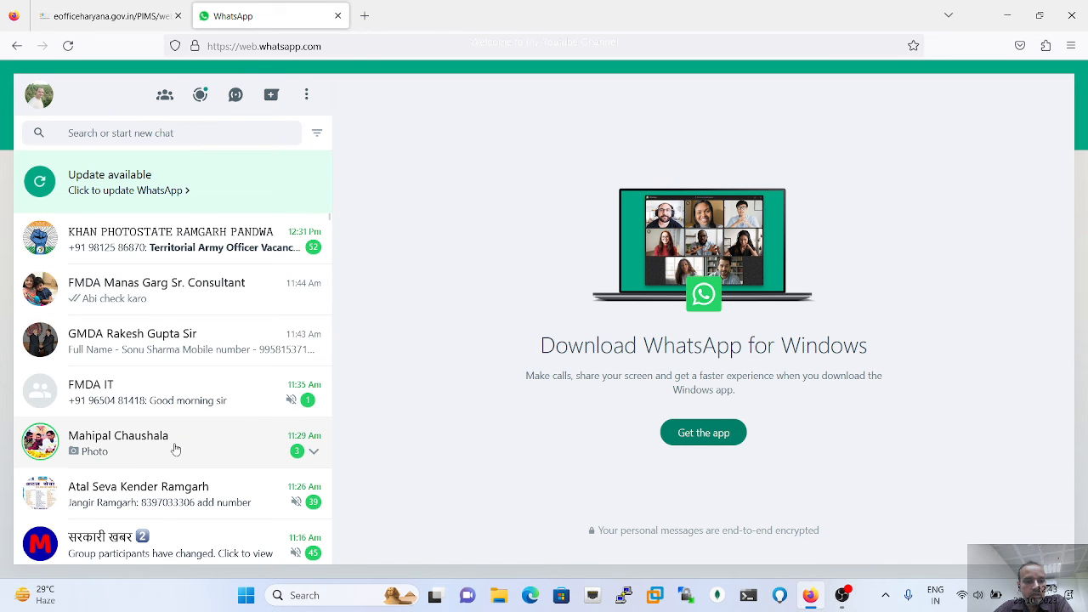
{"action": "left_click", "coordinate": [192, 346]}
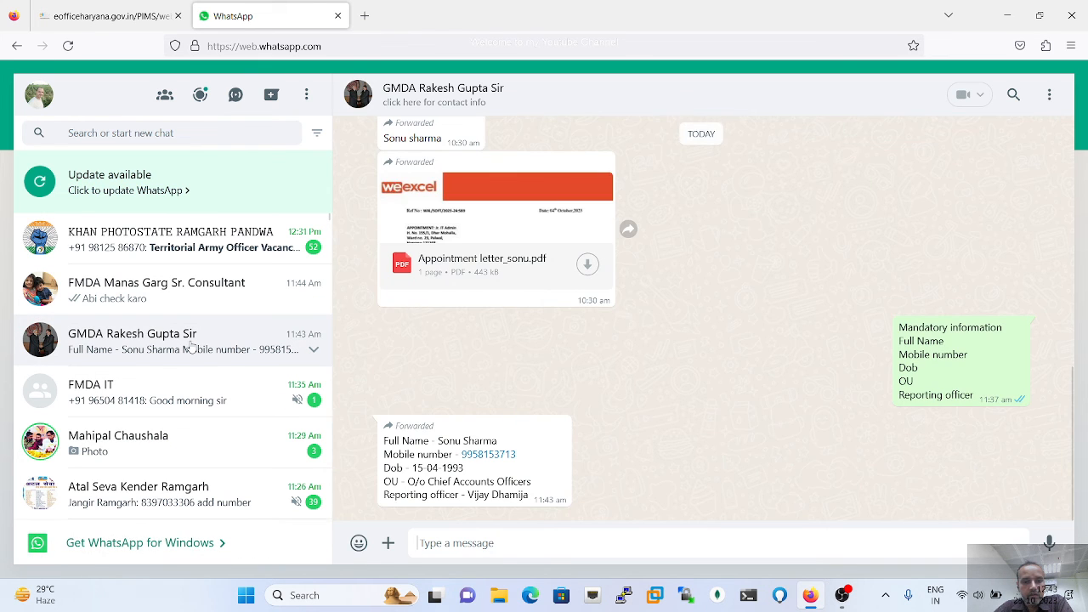
{"action": "left_click", "coordinate": [587, 265]}
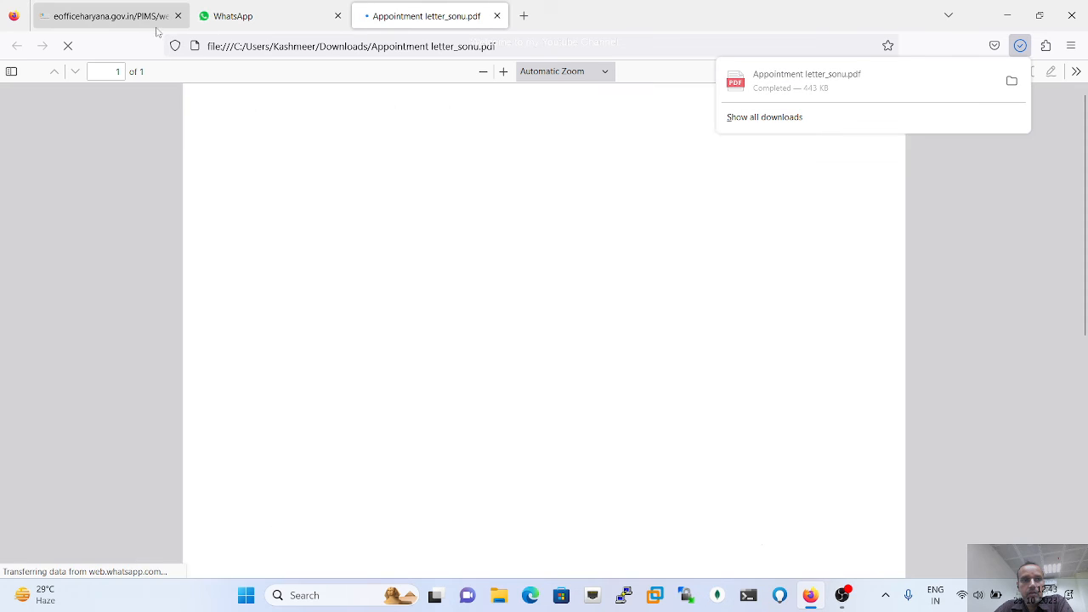
- Reveal the downloaded appointment letter in its folder from the browser's downloads list
{"action": "left_click", "coordinate": [139, 17]}
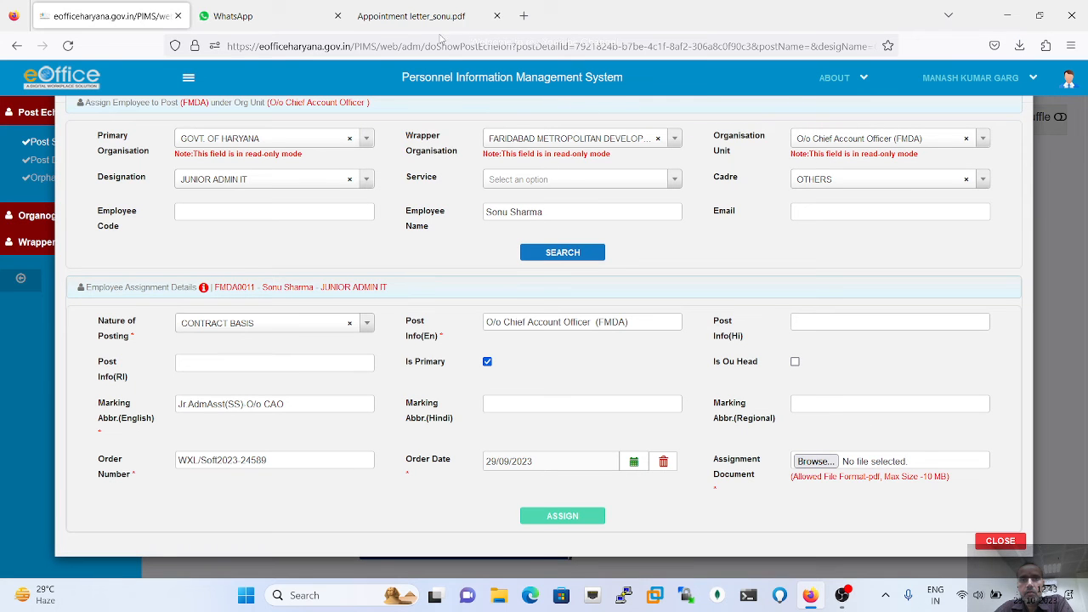
{"action": "left_click", "coordinate": [1020, 47]}
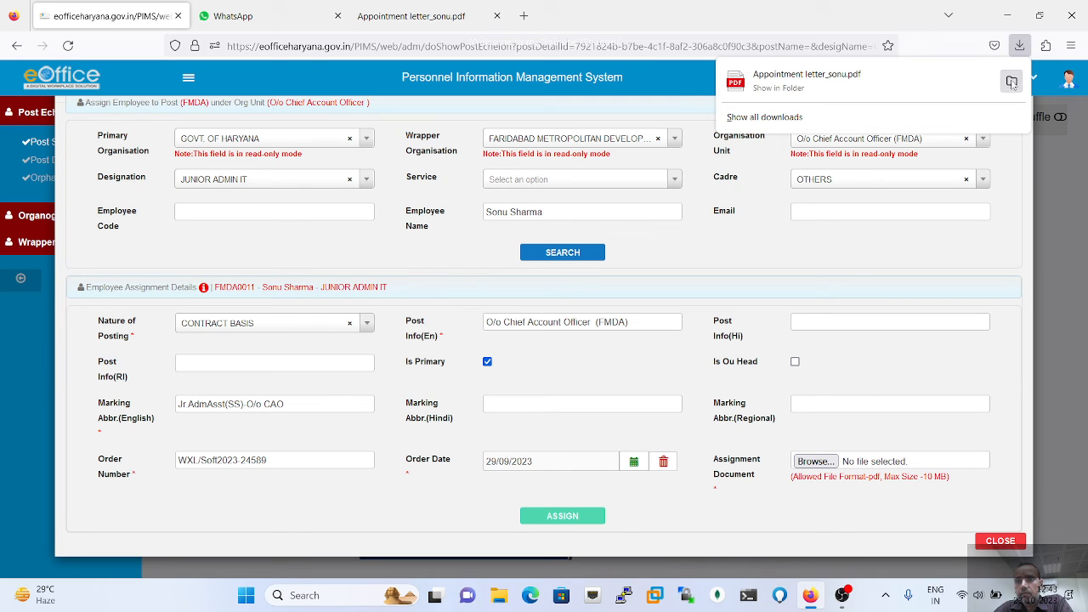
{"action": "left_click", "coordinate": [1012, 83]}
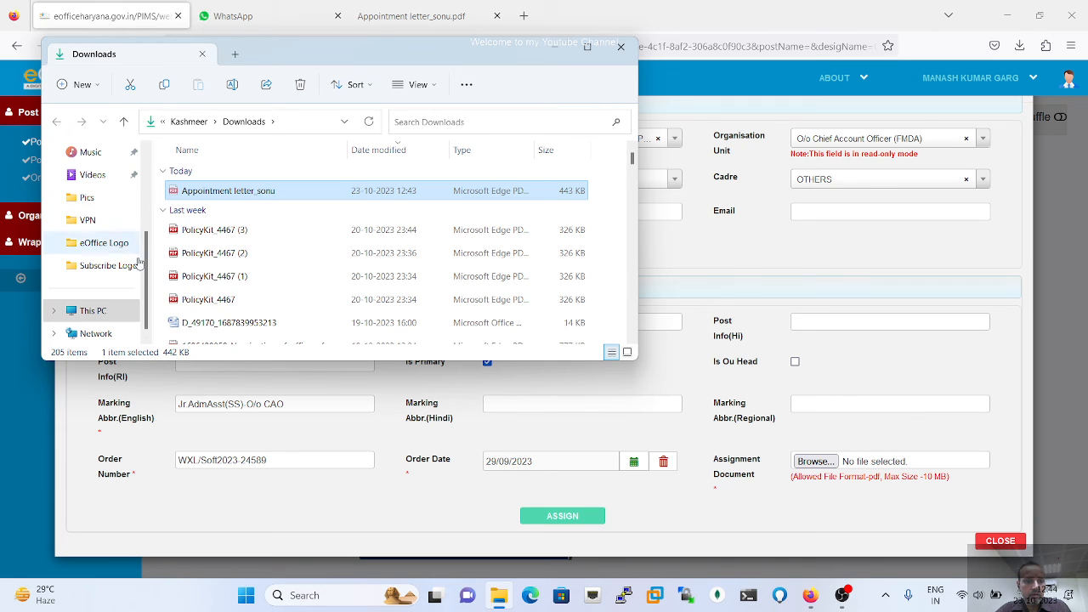
{"action": "left_click", "coordinate": [146, 149]}
{"action": "left_click", "coordinate": [146, 149]}
{"action": "left_click", "coordinate": [146, 149]}
{"action": "left_click", "coordinate": [146, 150]}
{"action": "left_click", "coordinate": [146, 149]}
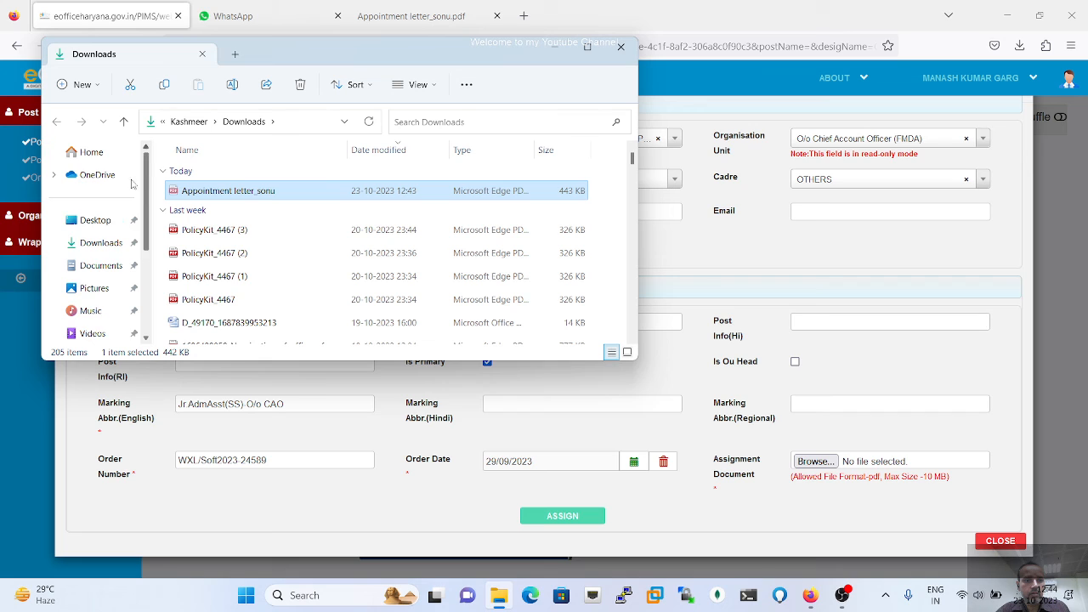
- Paste the appointment letter PDF into the Desktop folder and return to the PIMS form
{"action": "left_click", "coordinate": [92, 221]}
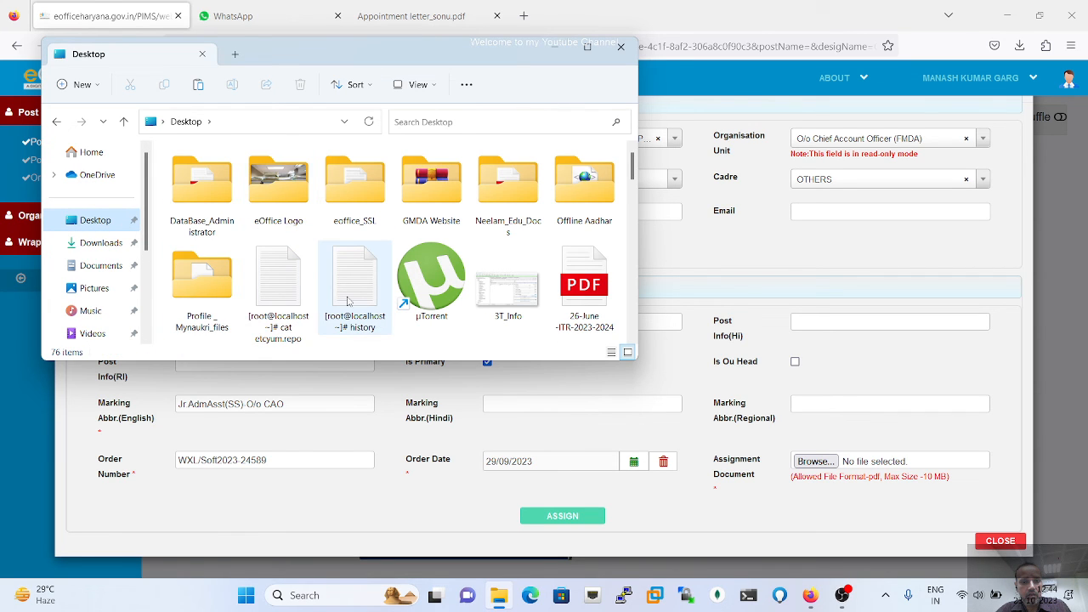
{"action": "scroll", "coordinate": [358, 266], "scroll_direction": "down", "scroll_amount": 10}
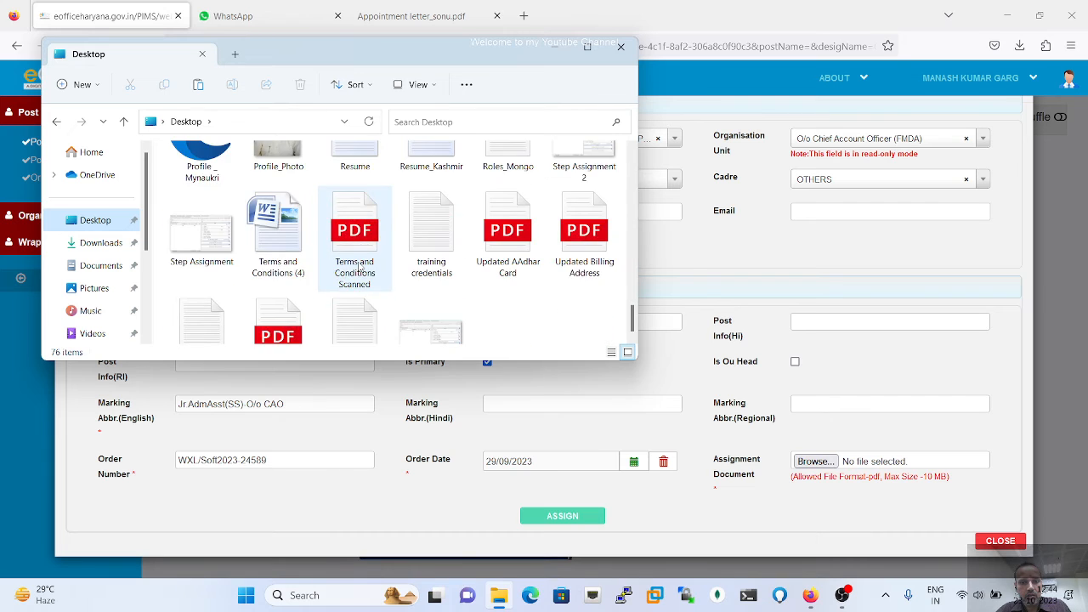
{"action": "right_click", "coordinate": [528, 283]}
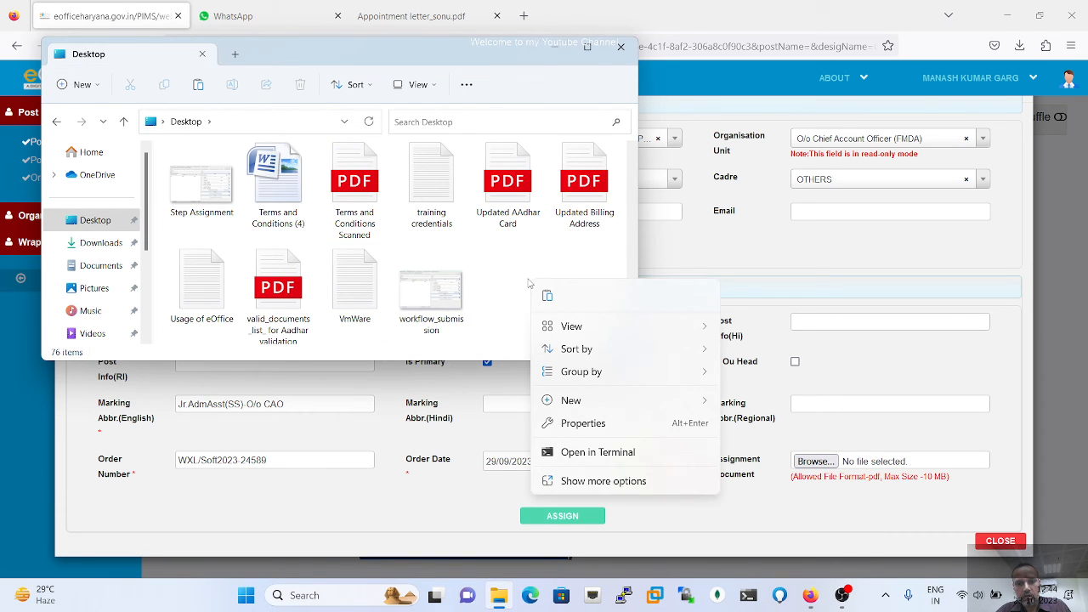
{"action": "left_click", "coordinate": [548, 297]}
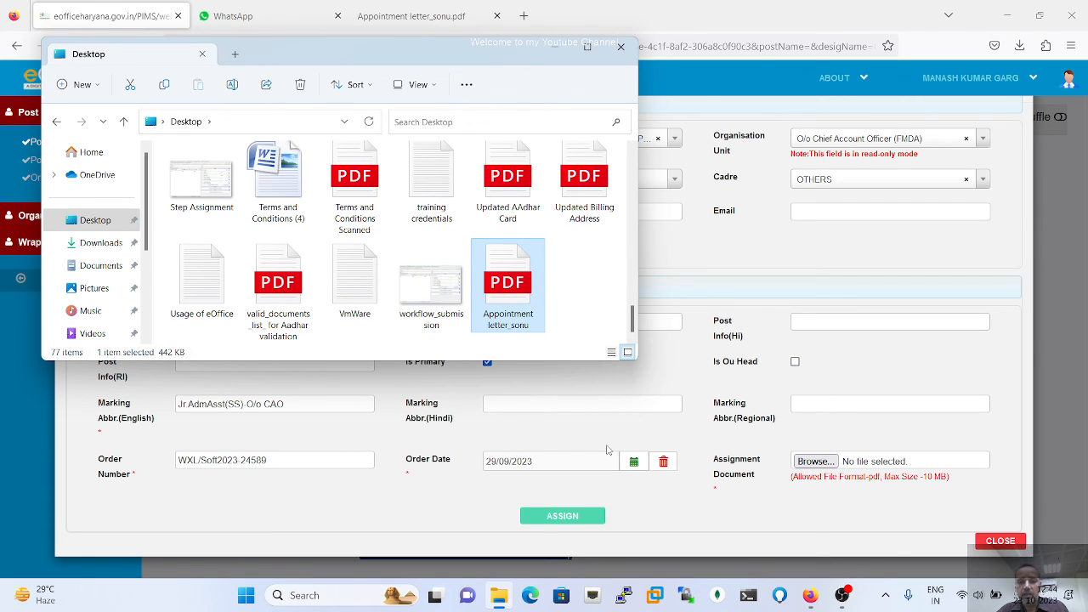
{"action": "left_click", "coordinate": [745, 509]}
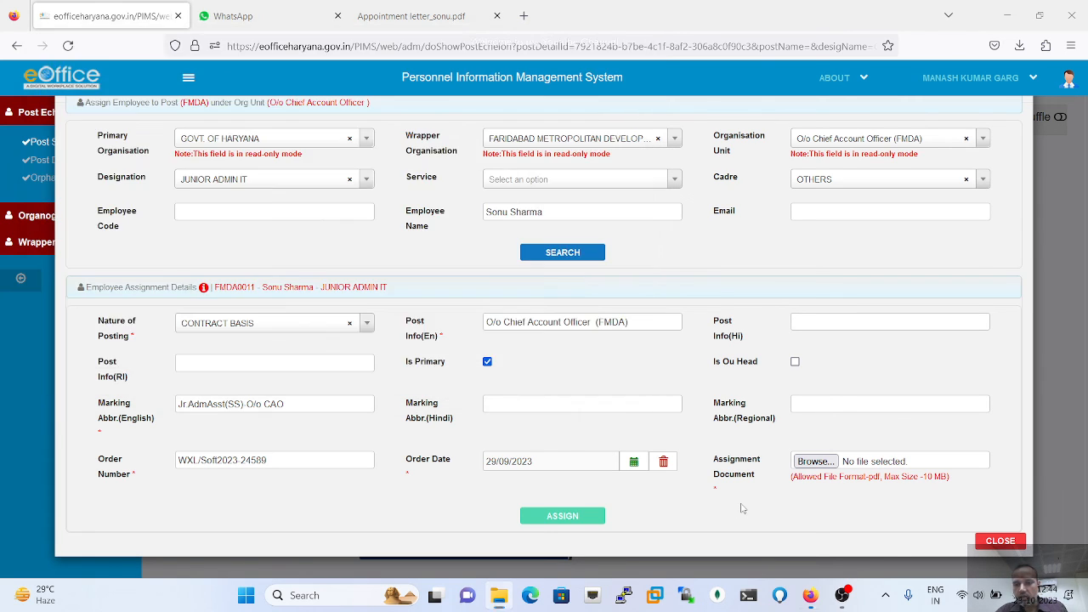
- Attach the appointment letter PDF, press ASSIGN, and minimise the browser
{"action": "left_click", "coordinate": [814, 462]}
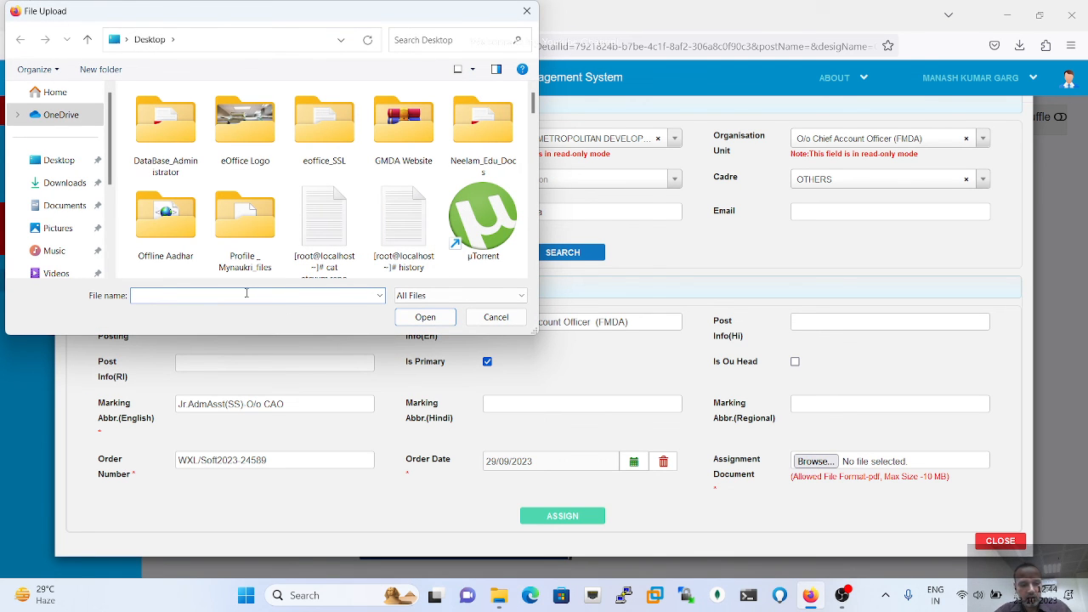
{"action": "type", "text": "App"}
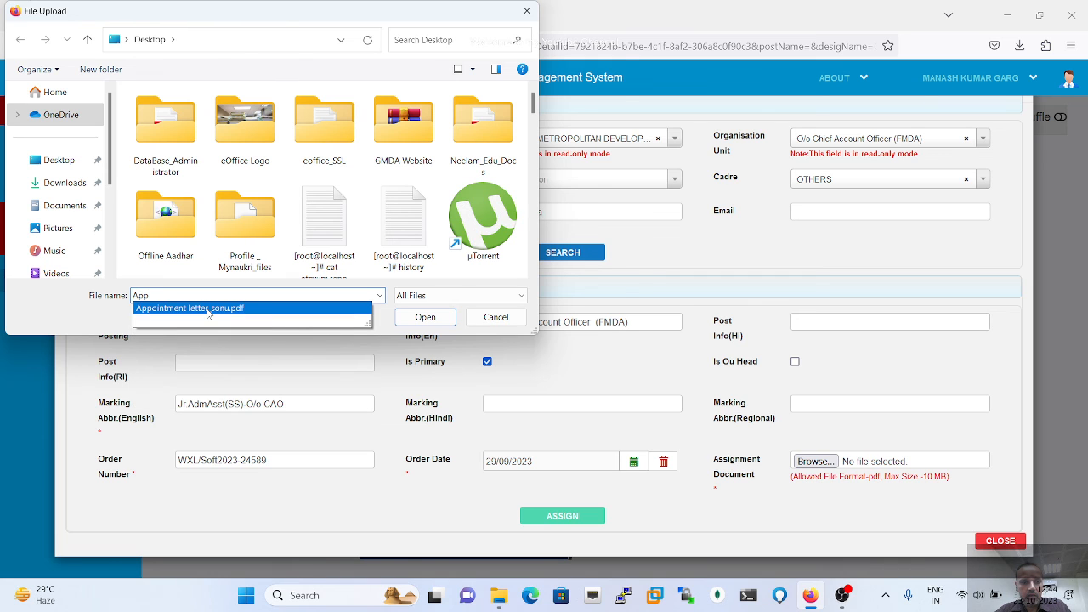
{"action": "left_click", "coordinate": [206, 308]}
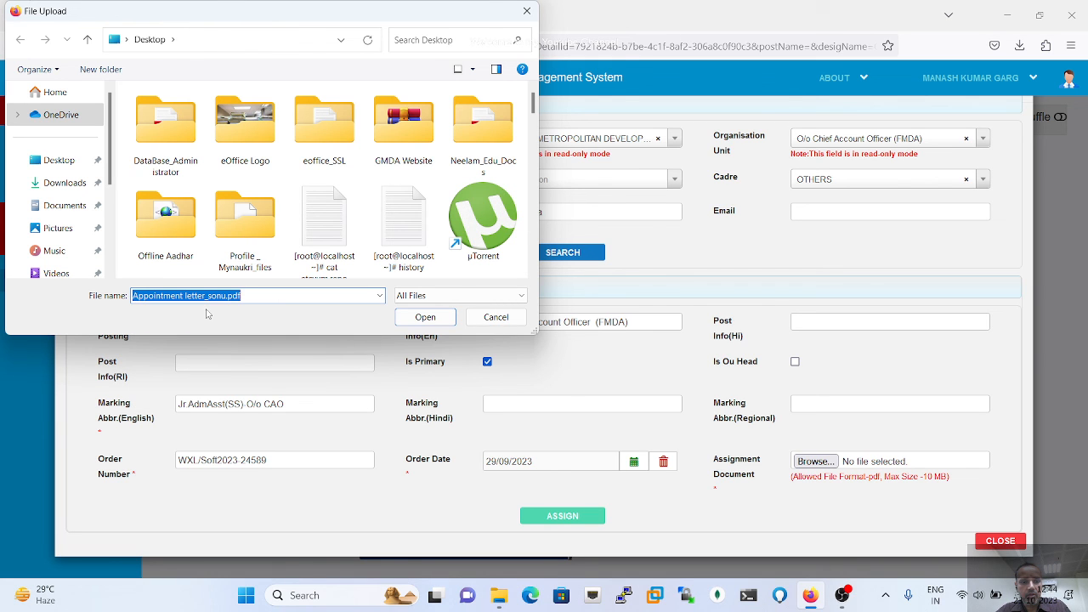
{"action": "left_click", "coordinate": [425, 317]}
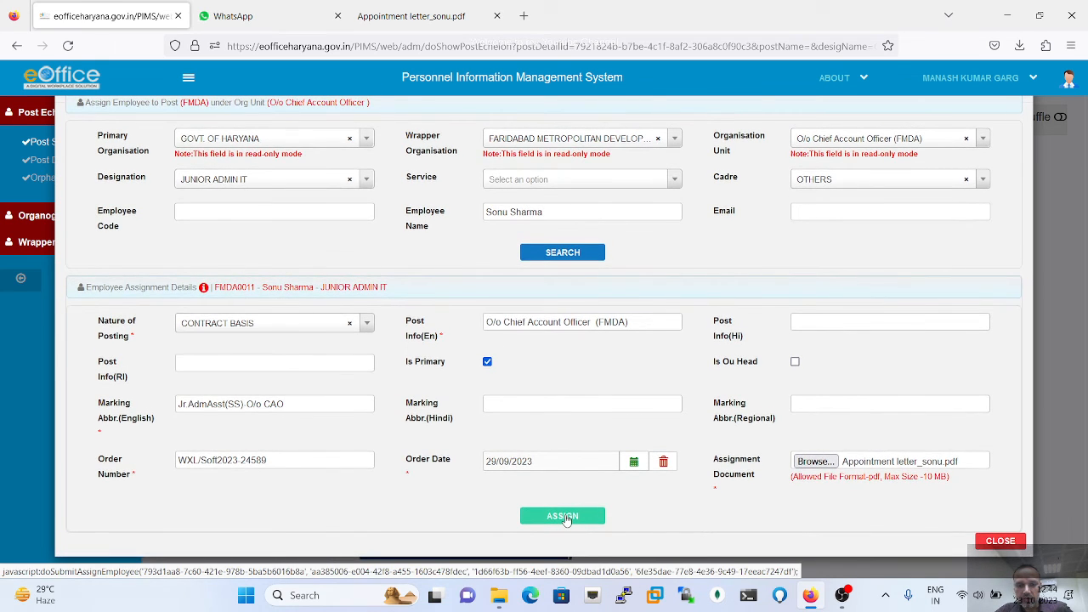
{"action": "left_click", "coordinate": [565, 516]}
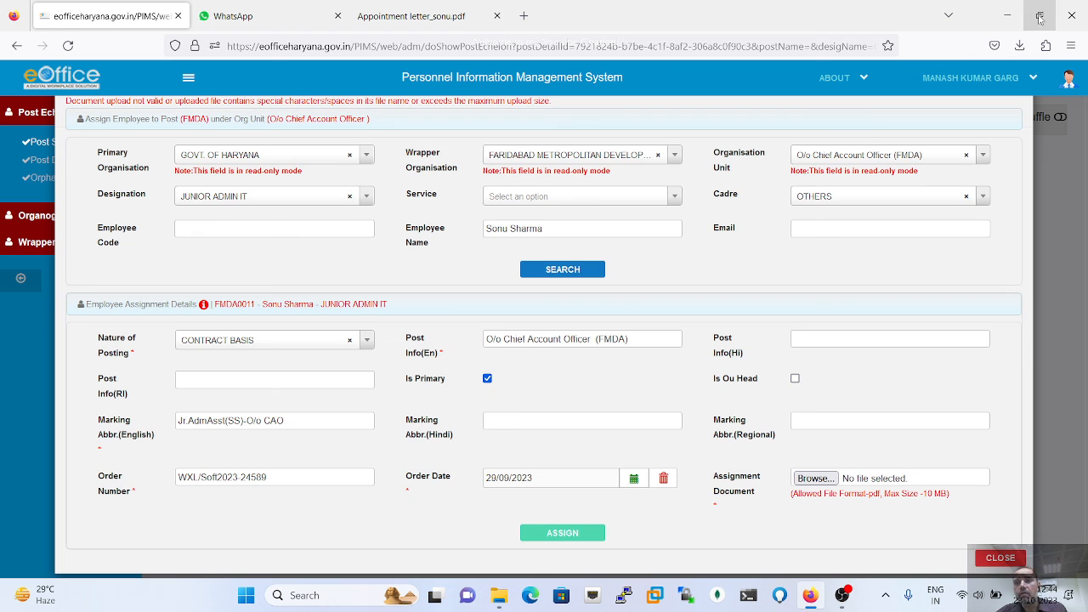
{"action": "left_click", "coordinate": [1004, 18]}
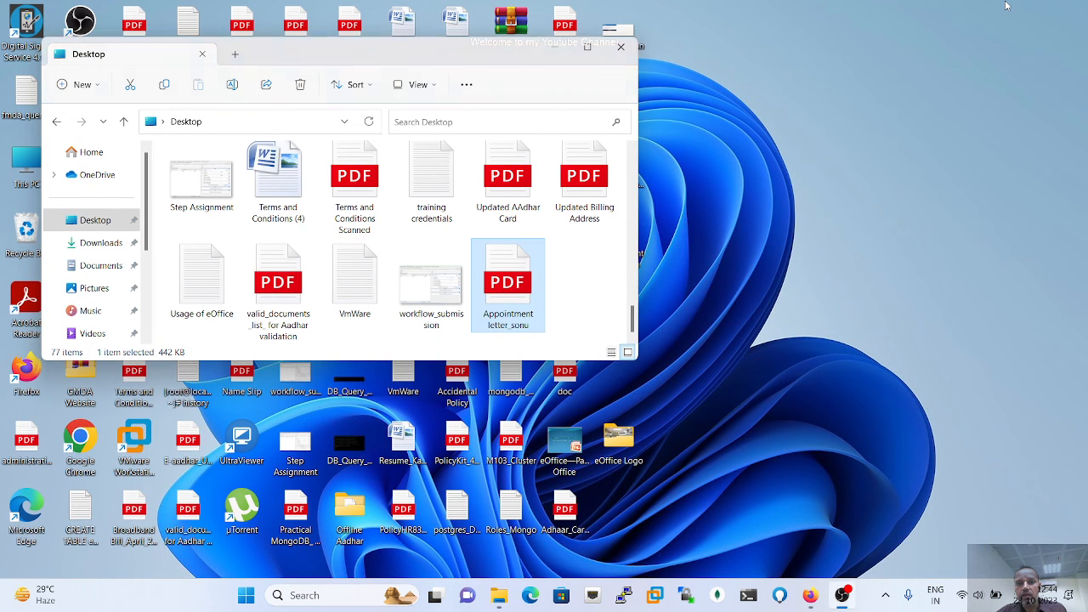
- Close the Desktop folder and rename the appointment PDF to 'Appointment' plus the employee's name
{"action": "left_click", "coordinate": [622, 50]}
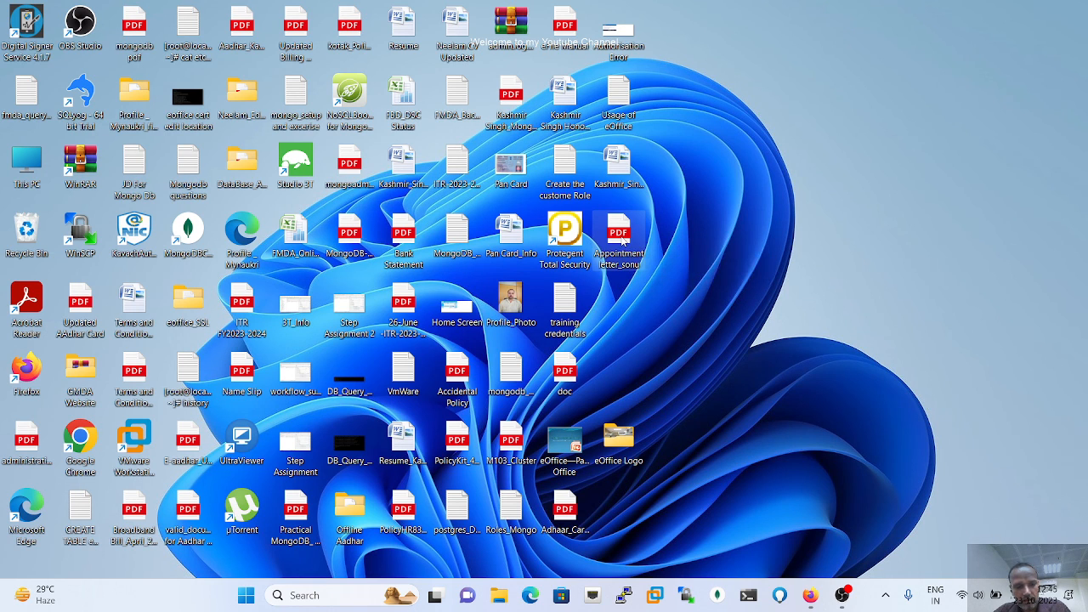
{"action": "key", "text": "F2"}
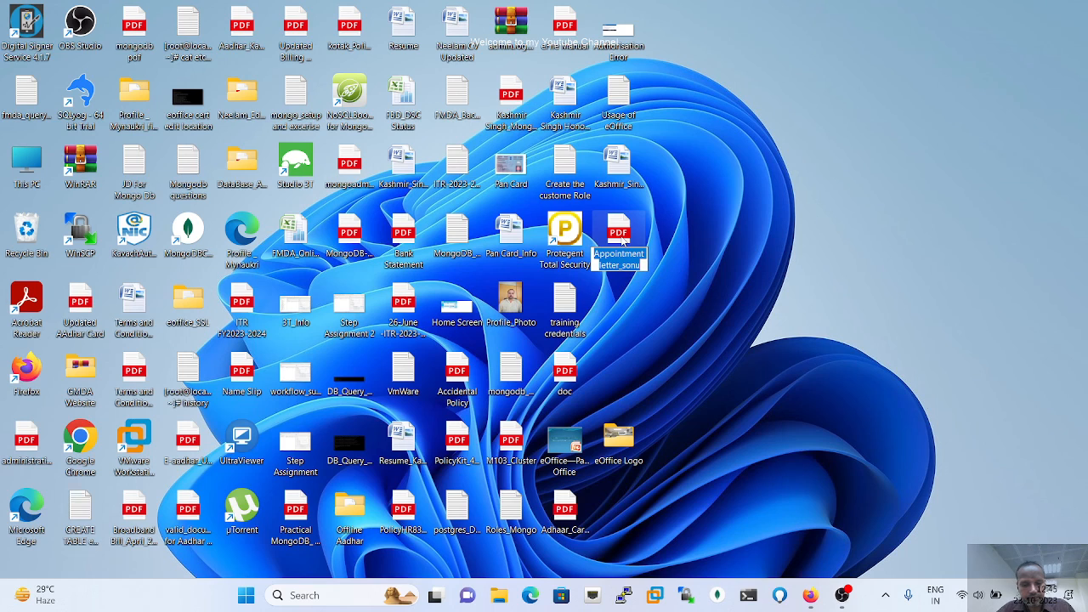
{"action": "type", "text": "Appo"}
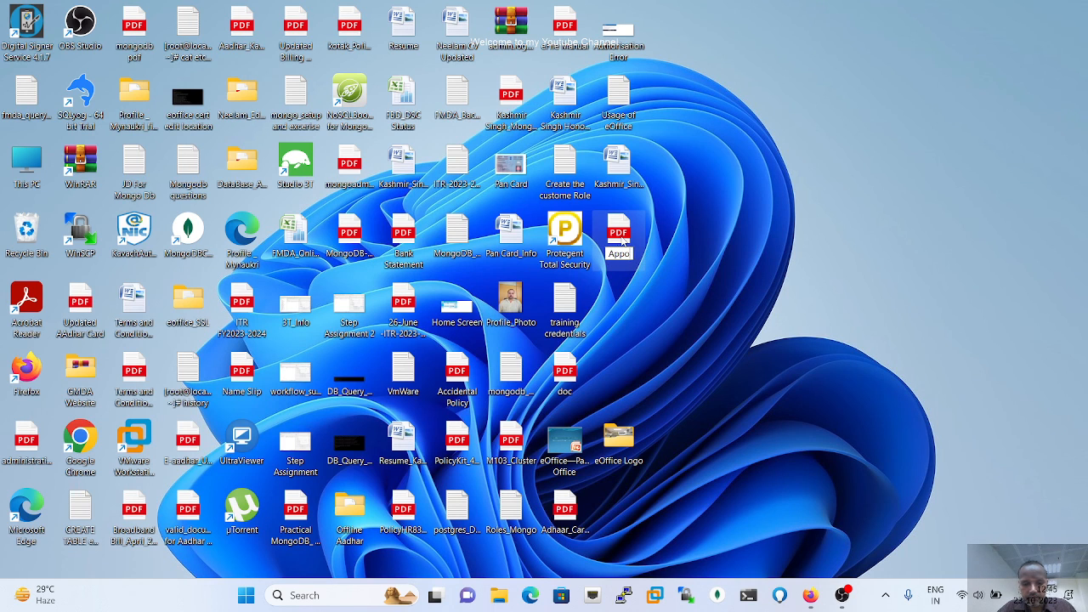
{"action": "type", "text": "intment"}
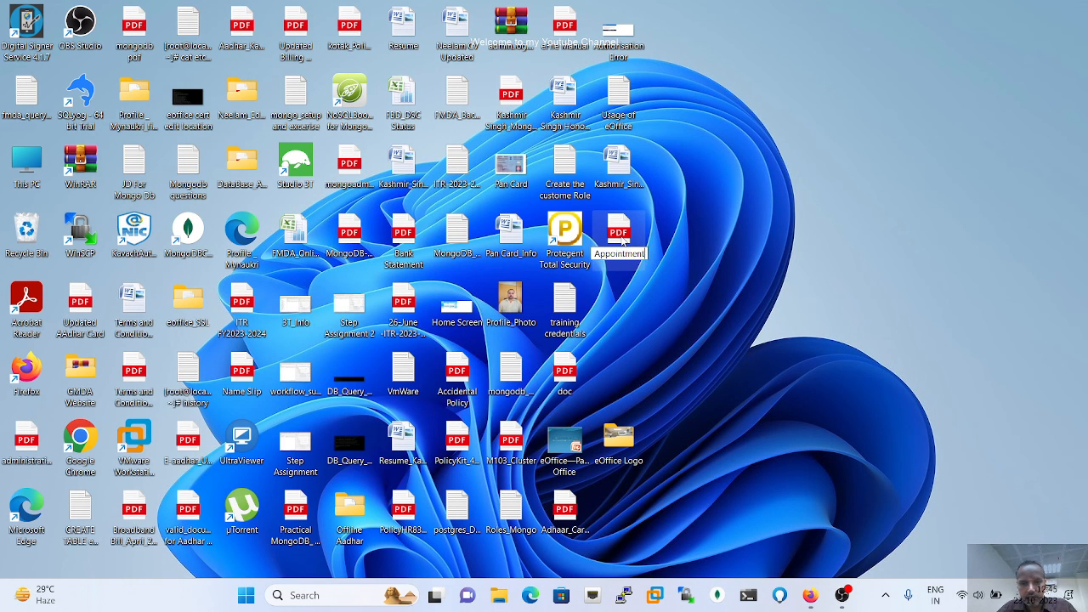
{"action": "key", "text": "Return"}
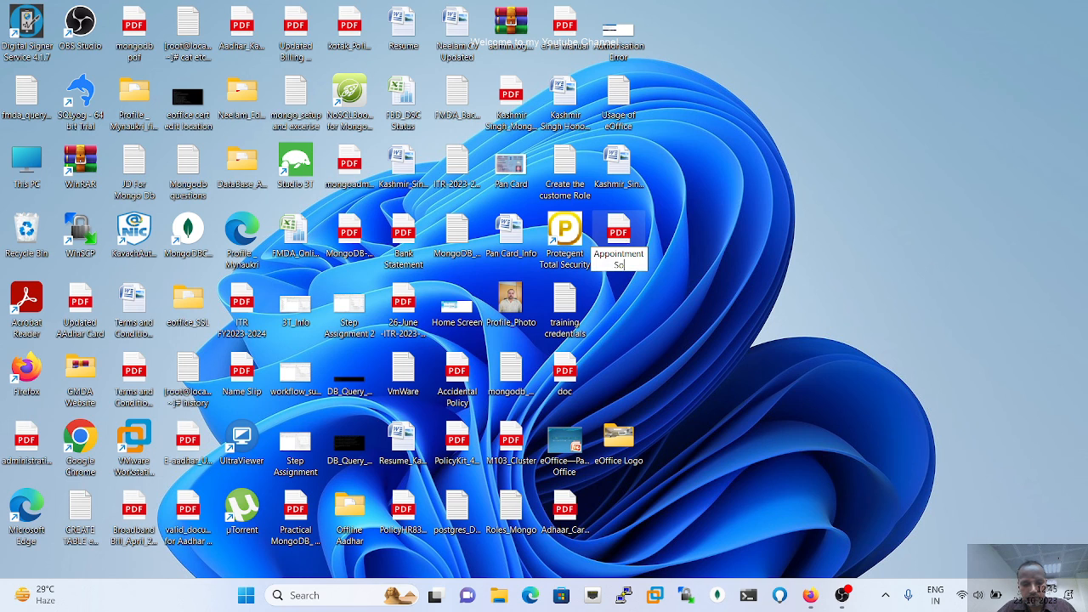
{"action": "key", "text": "Return"}
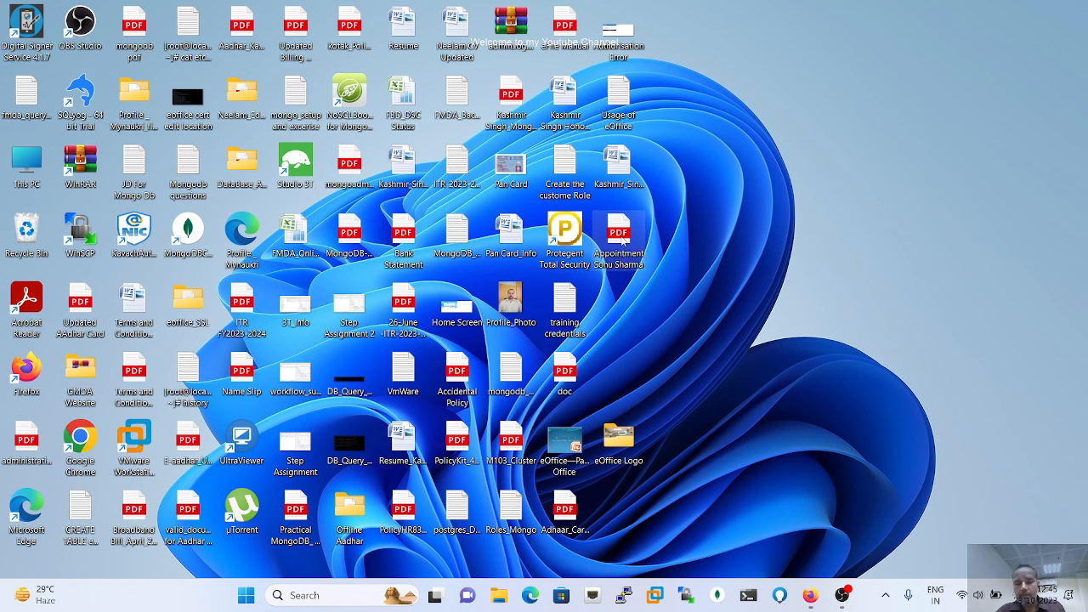
{"action": "left_click", "coordinate": [809, 595]}
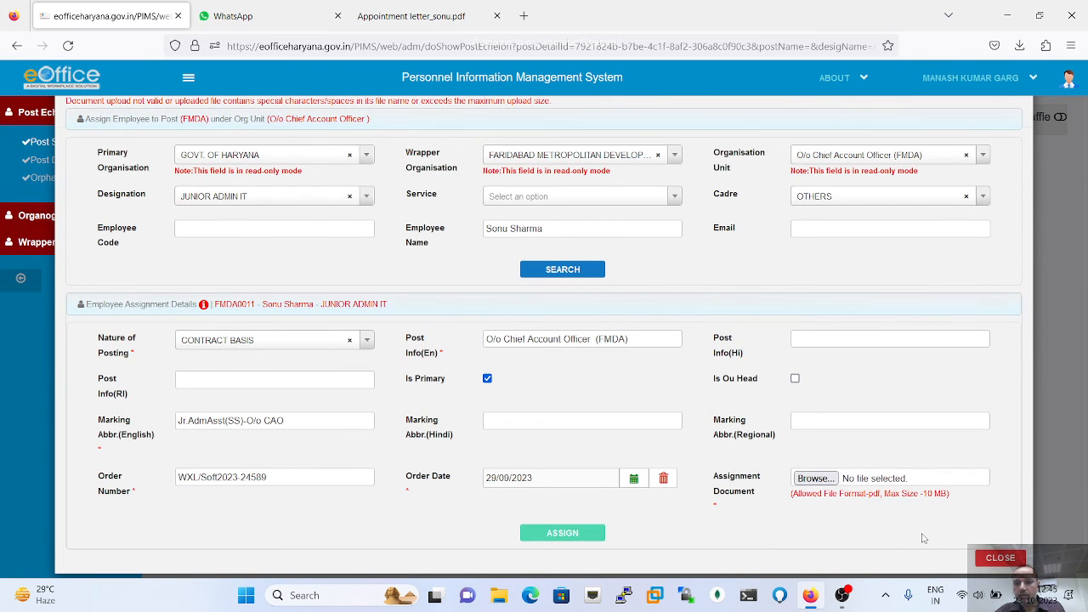
- Attach the renamed appointment PDF and submit the assignment with ASSIGN
{"action": "left_click", "coordinate": [821, 484]}
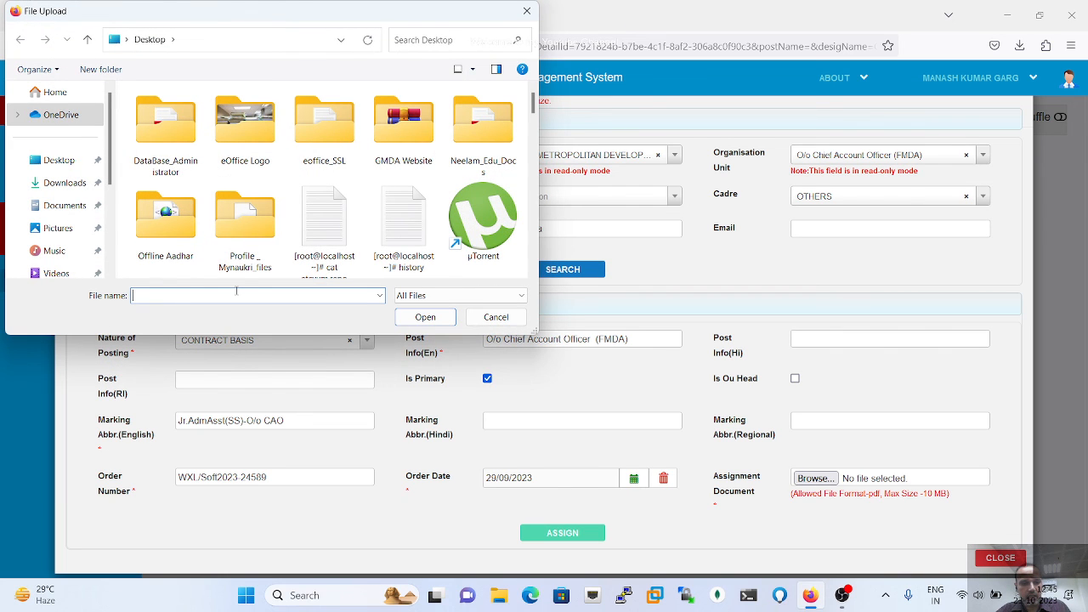
{"action": "type", "text": "App"}
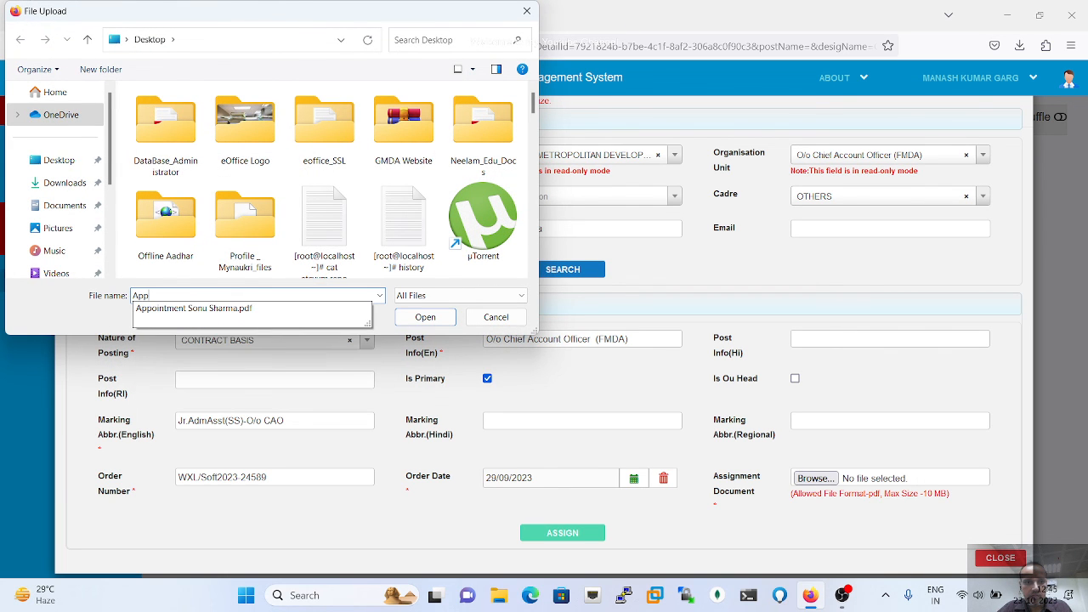
{"action": "left_click", "coordinate": [209, 309]}
{"action": "left_click", "coordinate": [424, 316]}
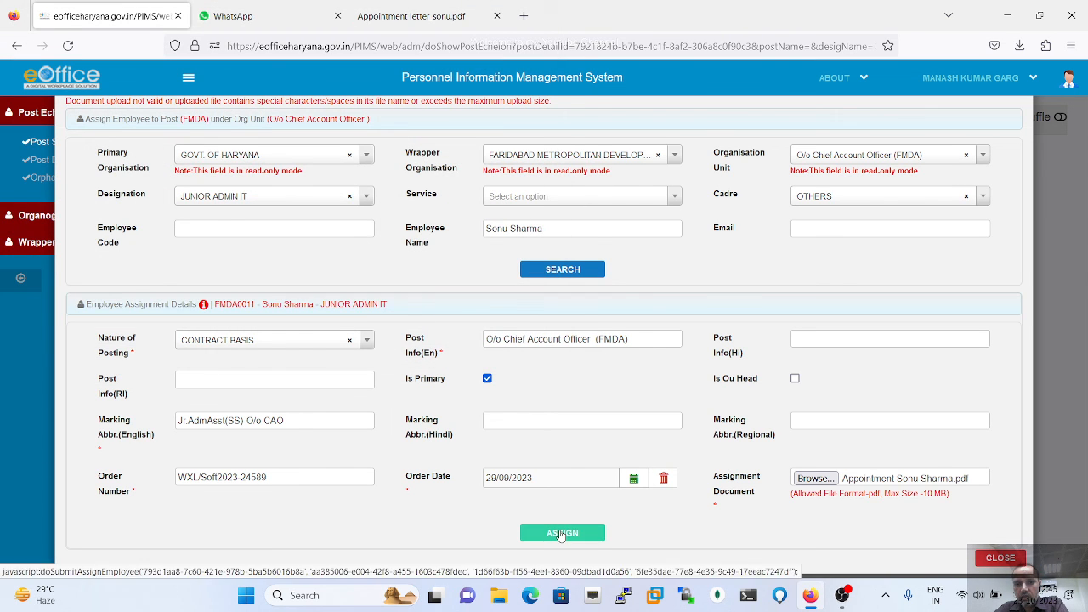
{"action": "left_click", "coordinate": [560, 533]}
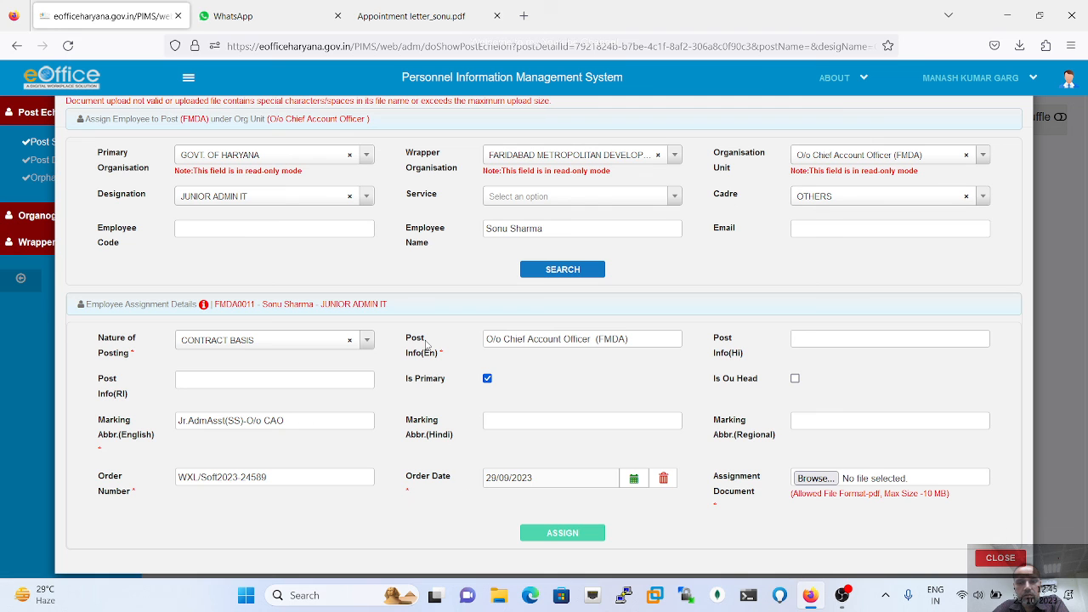
- Retry ASSIGN, dismiss the 'Document is required' alert, and reload the PIMS page
{"action": "scroll", "coordinate": [426, 345], "scroll_direction": "up", "scroll_amount": 1}
{"action": "scroll", "coordinate": [427, 345], "scroll_direction": "down", "scroll_amount": 1}
{"action": "scroll", "coordinate": [426, 345], "scroll_direction": "up", "scroll_amount": 1}
{"action": "scroll", "coordinate": [426, 345], "scroll_direction": "down", "scroll_amount": 1}
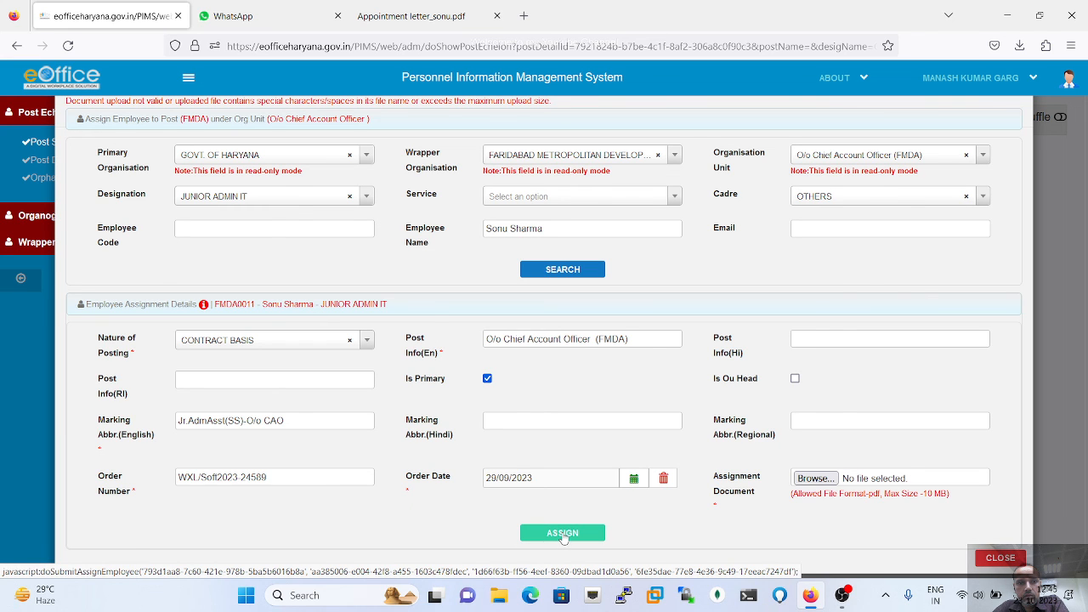
{"action": "left_click", "coordinate": [562, 534]}
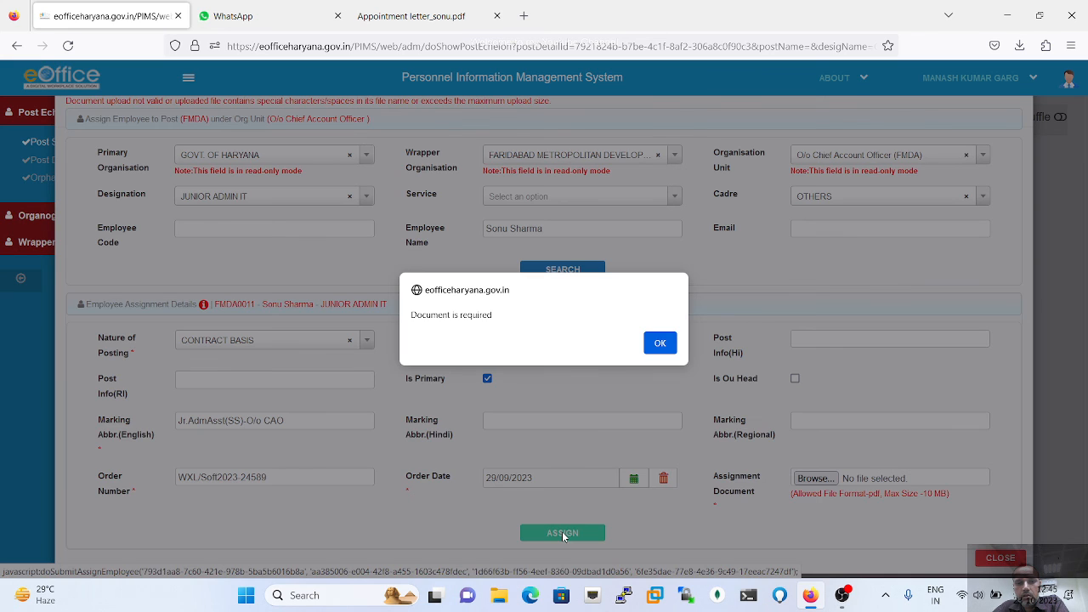
{"action": "left_click", "coordinate": [661, 345]}
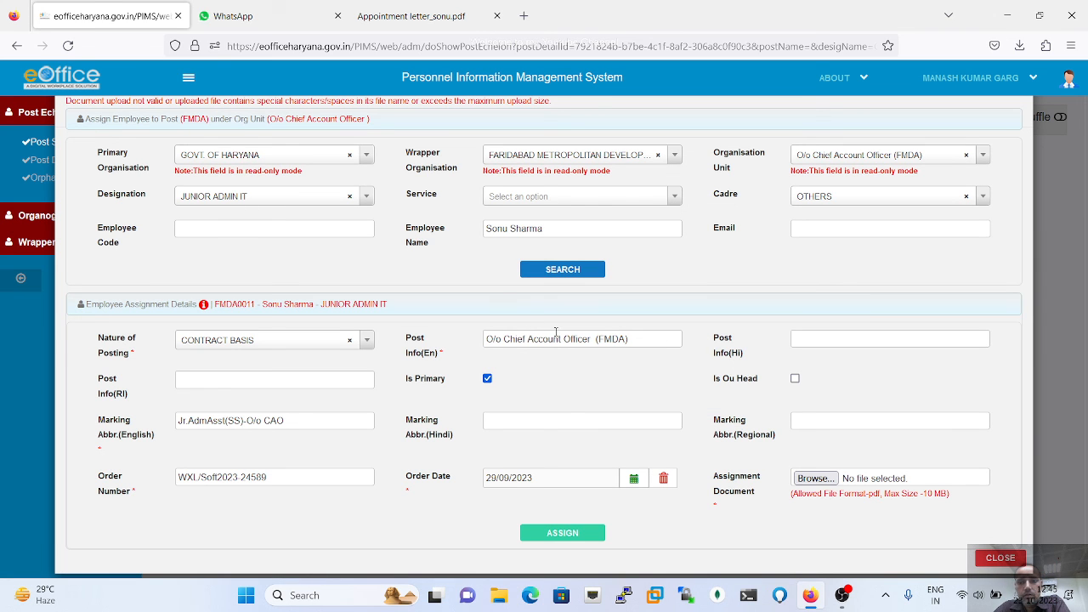
{"action": "left_click", "coordinate": [68, 47]}
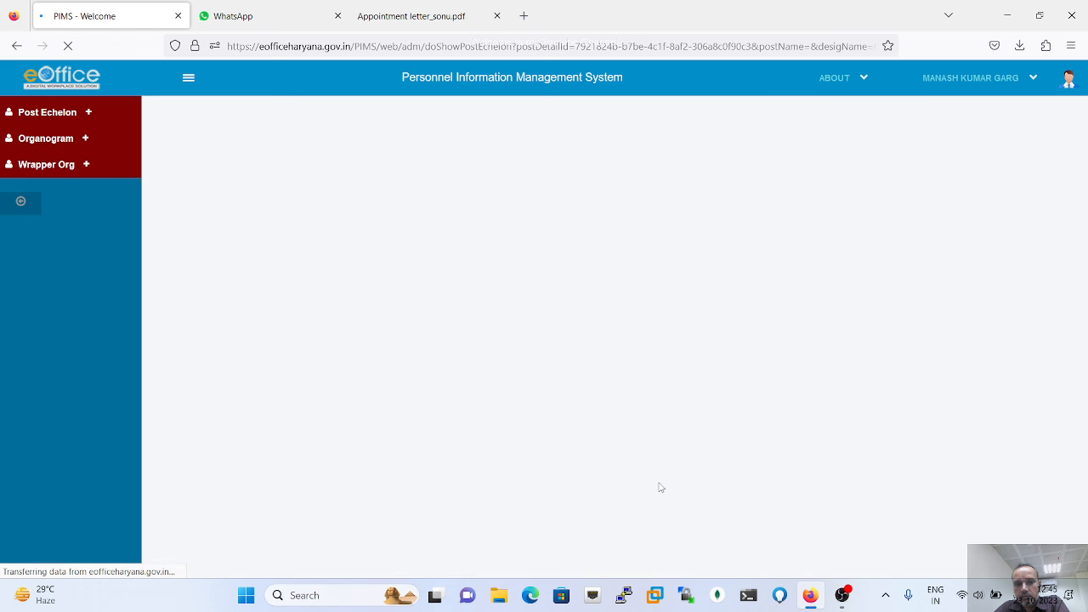